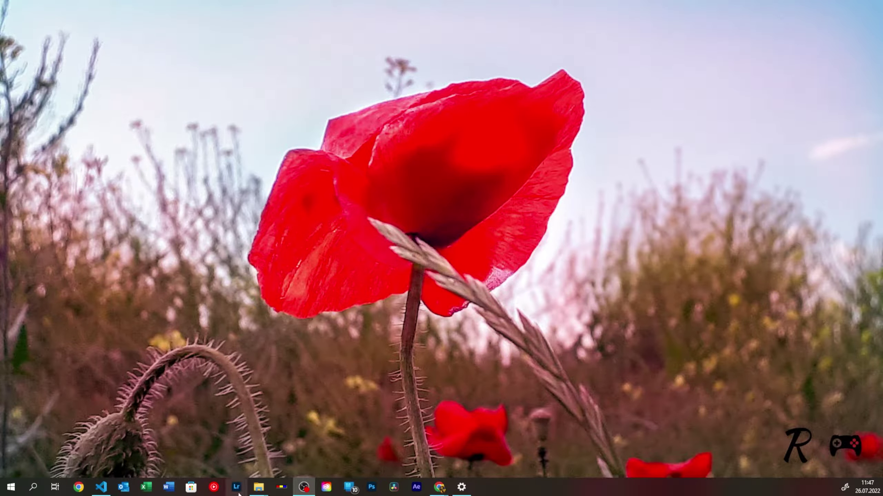
- Launch Excel from its taskbar icon so its start page appears
{"action": "left_click", "coordinate": [152, 488]}
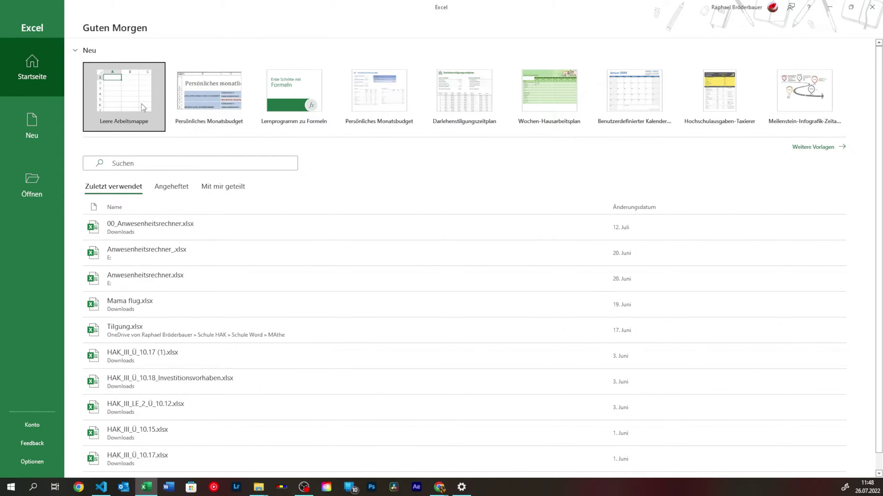
- Scroll through the 'Weitere Vorlagen' template gallery, then show the Öffnen page of recent workbooks
{"action": "left_click", "coordinate": [813, 147]}
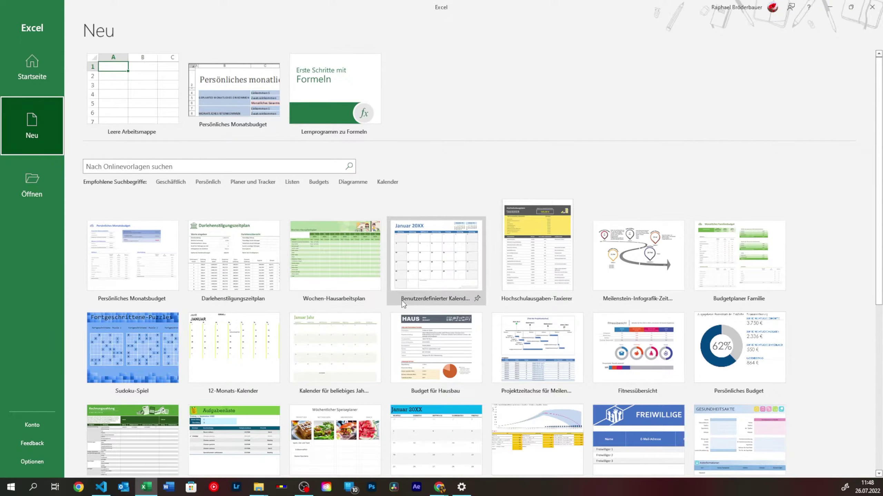
{"action": "scroll", "coordinate": [400, 300], "scroll_direction": "down", "scroll_amount": 5}
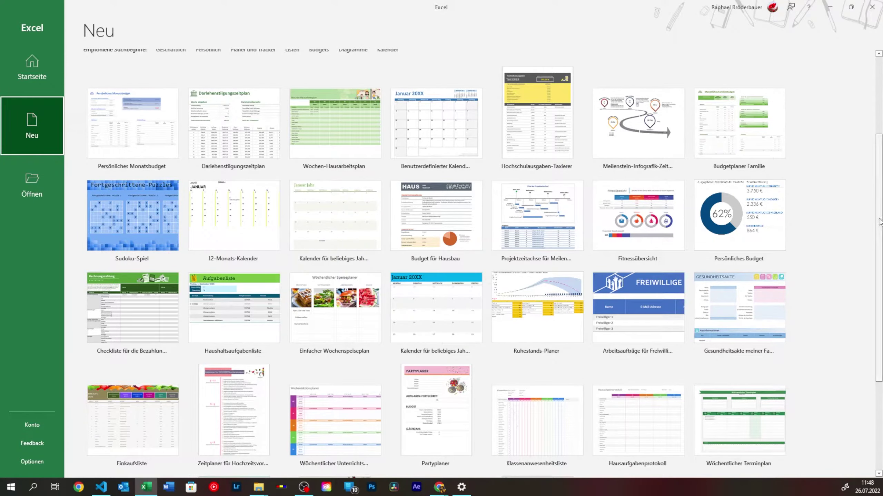
{"action": "left_click_drag", "start_coordinate": [880, 222], "coordinate": [879, 318]}
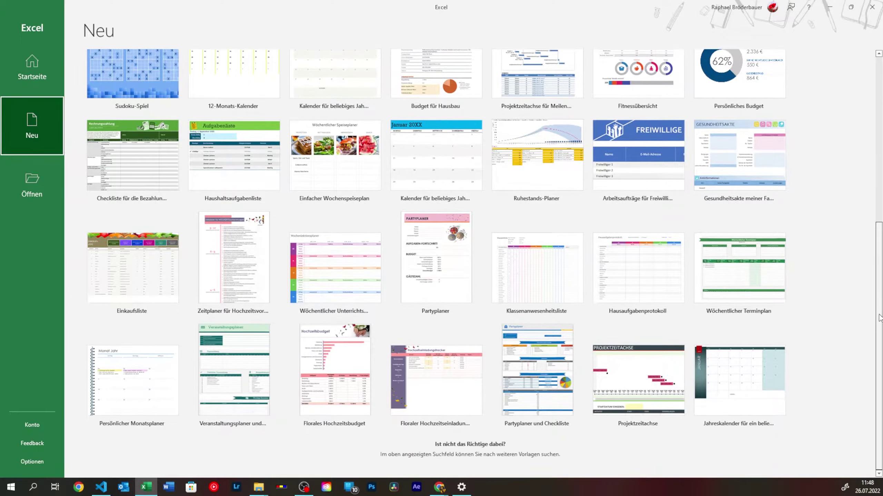
{"action": "left_click_drag", "start_coordinate": [879, 334], "coordinate": [880, 302]}
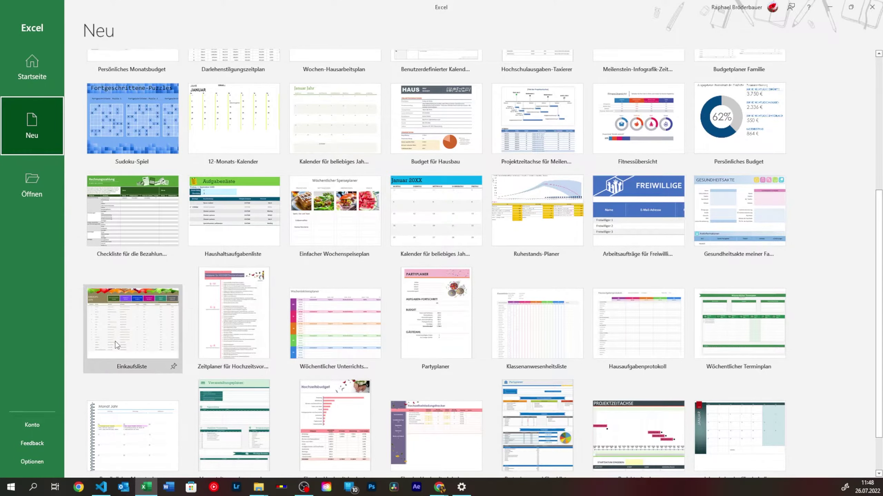
{"action": "scroll", "coordinate": [158, 363], "scroll_direction": "down", "scroll_amount": 2}
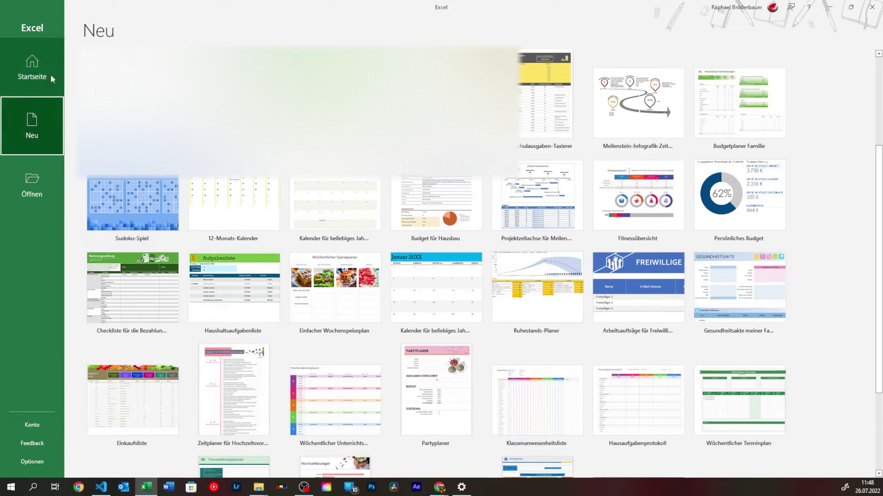
{"action": "left_click", "coordinate": [33, 167]}
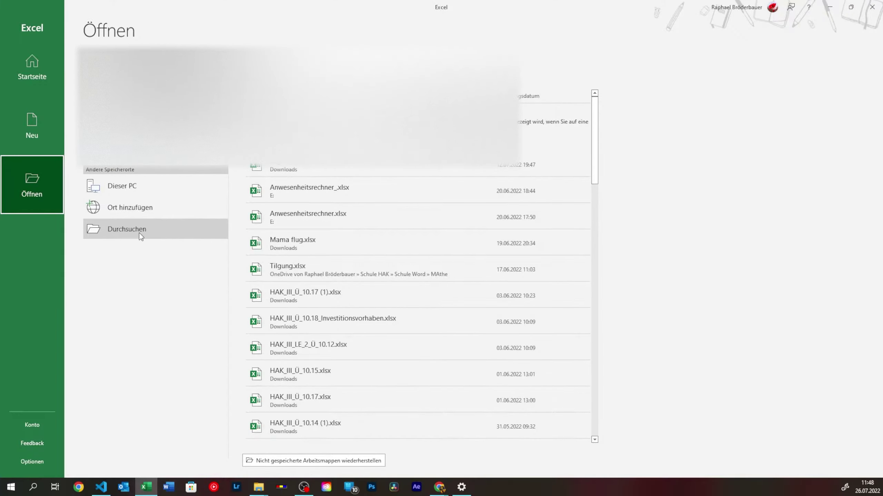
- Look through the Konto, Feedback and Optionen pages, closing Optionen without changes
{"action": "left_click", "coordinate": [19, 424]}
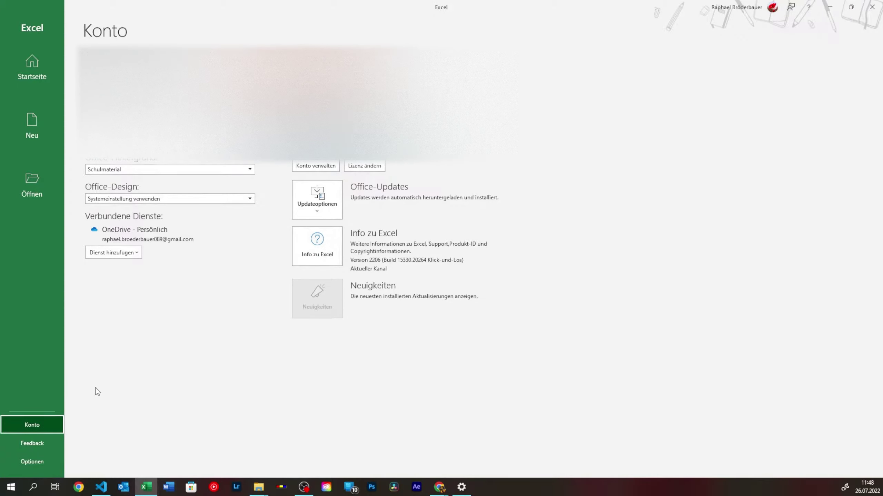
{"action": "left_click", "coordinate": [52, 442]}
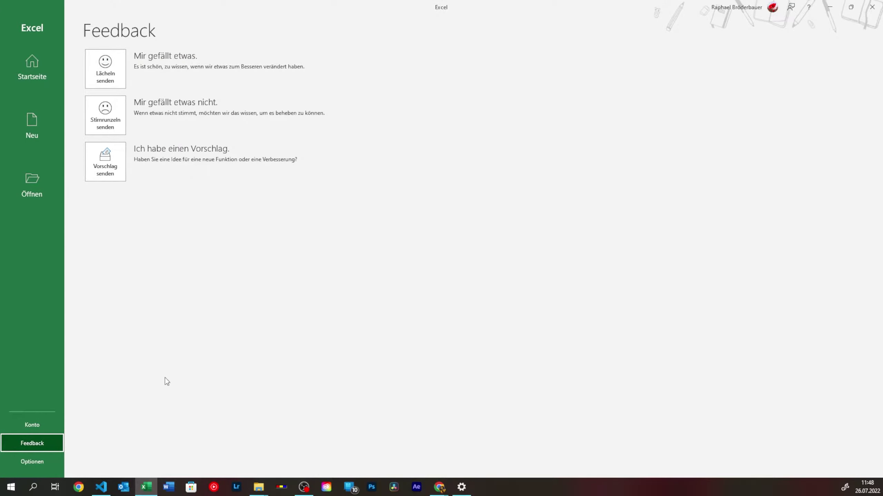
{"action": "left_click", "coordinate": [11, 466]}
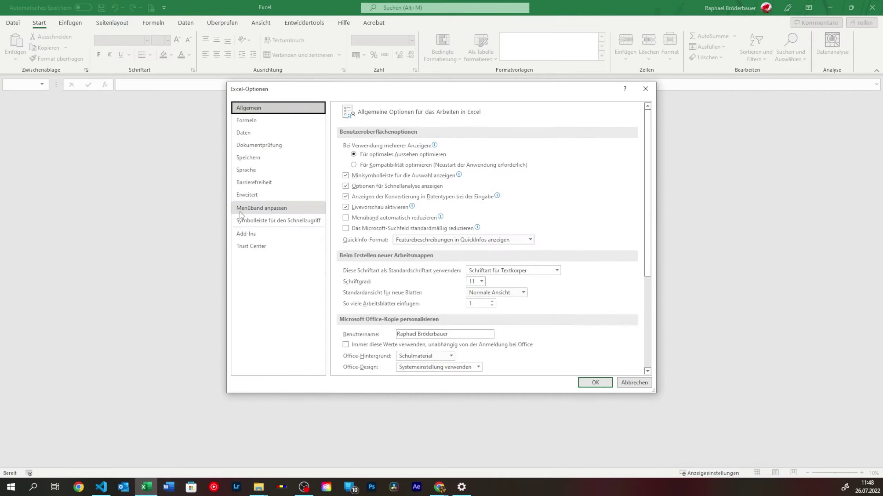
{"action": "scroll", "coordinate": [399, 215], "scroll_direction": "down", "scroll_amount": 5}
{"action": "scroll", "coordinate": [457, 265], "scroll_direction": "down", "scroll_amount": 2}
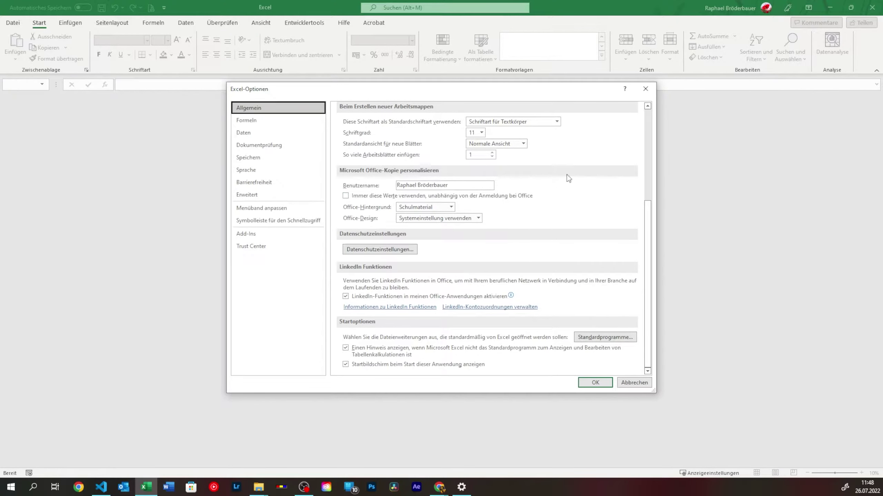
{"action": "left_click", "coordinate": [646, 89]}
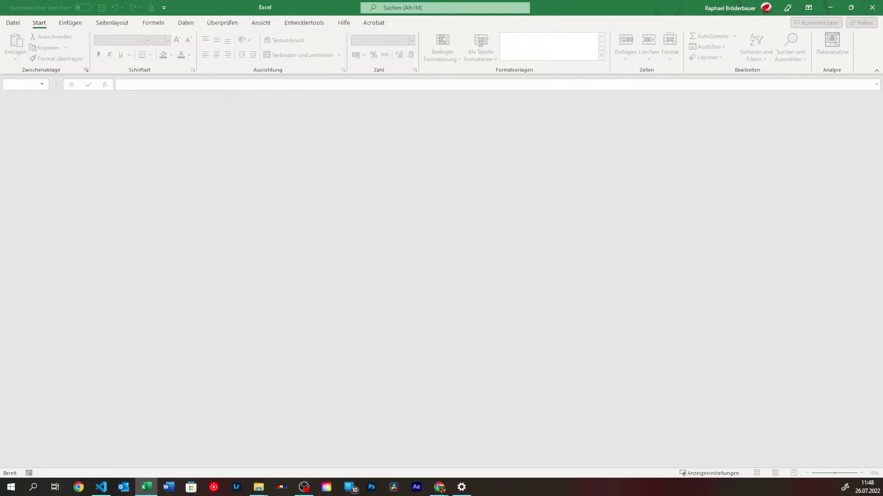
- Return to the workbook view, close Excel and relaunch it from the taskbar
{"action": "left_click", "coordinate": [14, 23]}
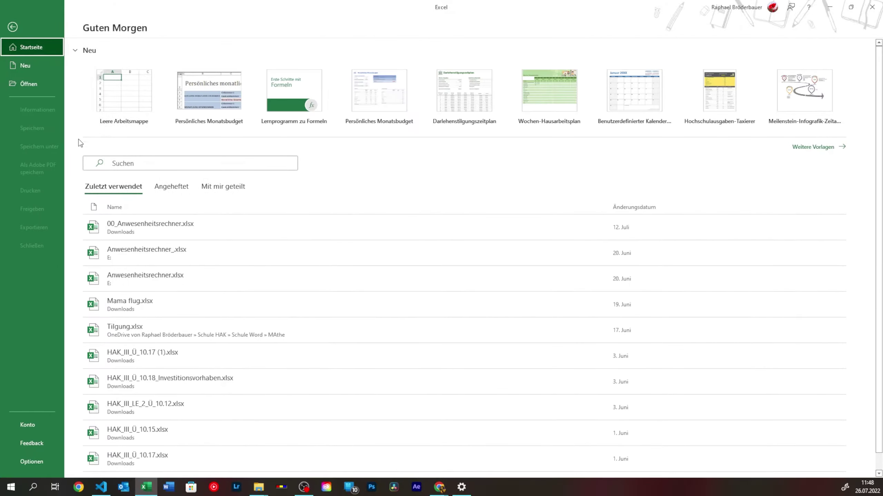
{"action": "left_click", "coordinate": [13, 27]}
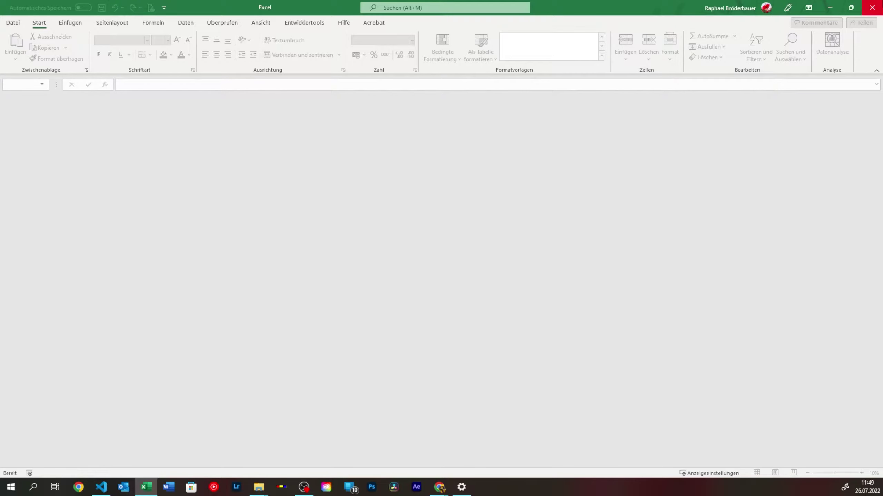
{"action": "left_click", "coordinate": [872, 7]}
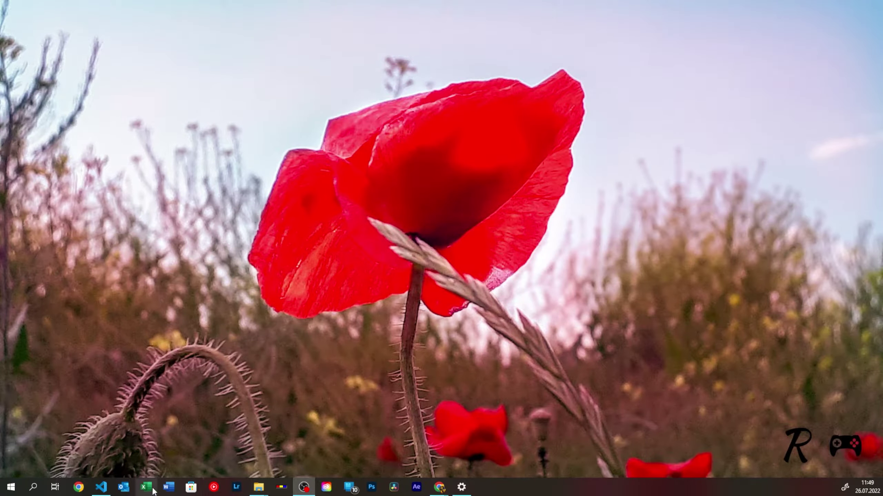
{"action": "left_click", "coordinate": [153, 490]}
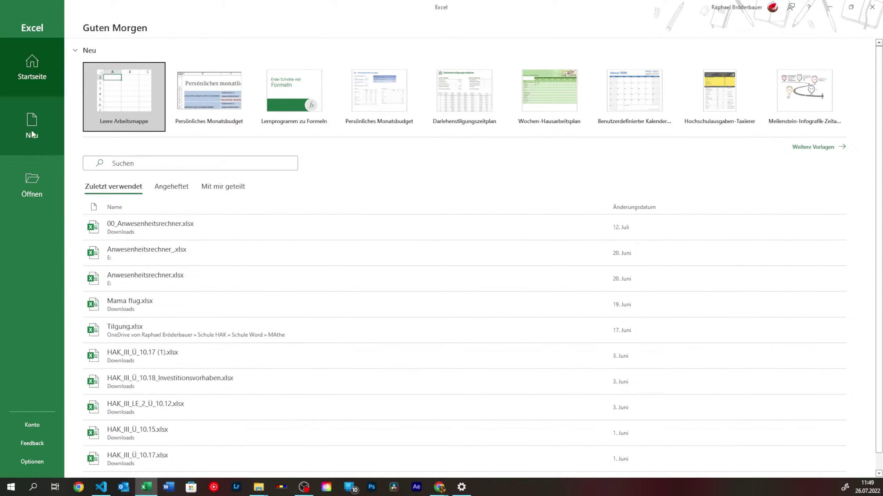
- Browse the Öffnen, Neu and Startseite pages, and the pinned and recent workbook lists
{"action": "left_click", "coordinate": [21, 197]}
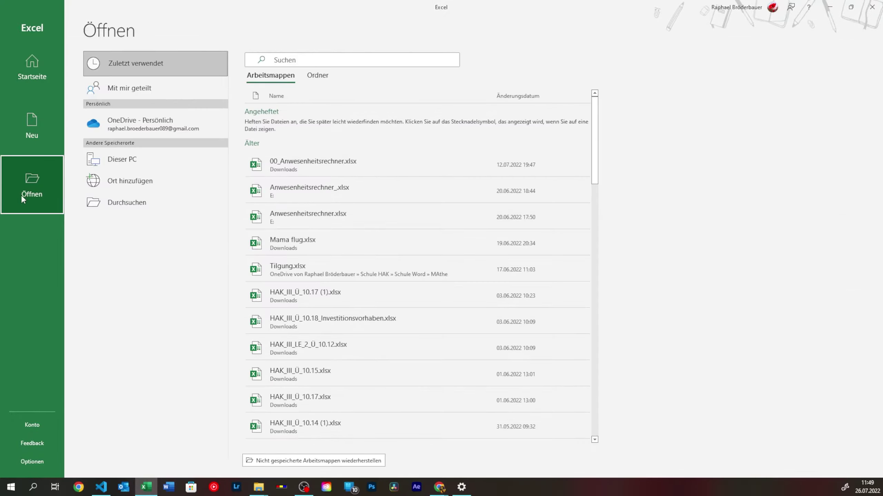
{"action": "left_click", "coordinate": [39, 144]}
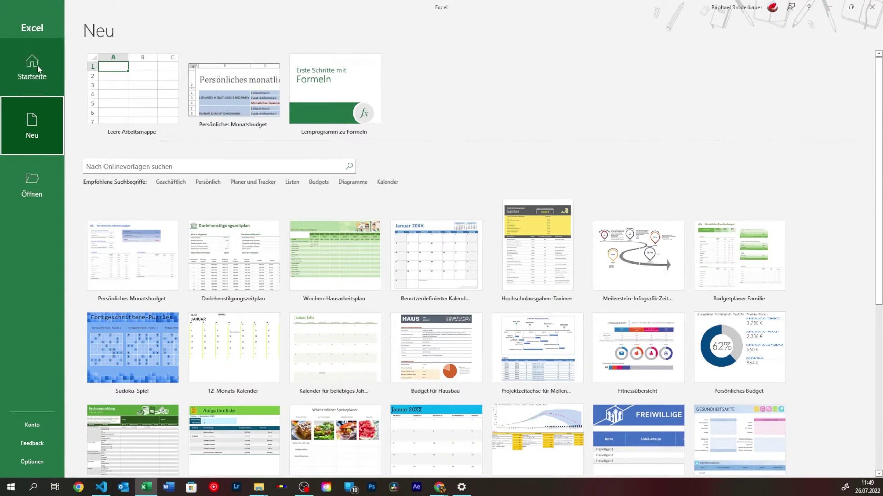
{"action": "left_click", "coordinate": [38, 65]}
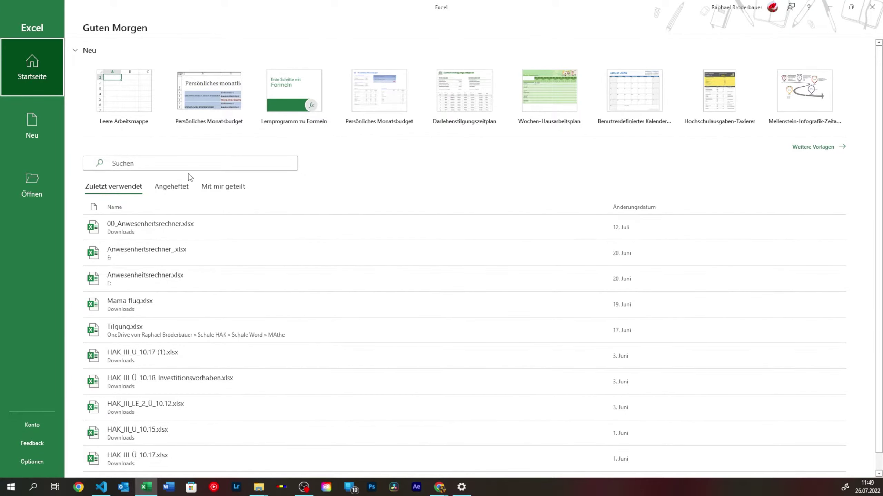
{"action": "left_click", "coordinate": [175, 187]}
{"action": "left_click", "coordinate": [122, 190]}
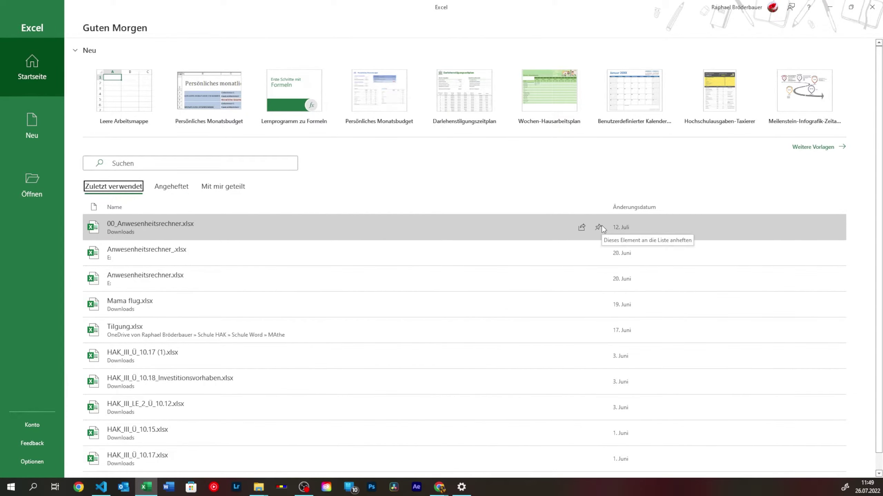
- Pin 00_Anwesenheitsrechner.xlsx, unpin it under Angeheftet, then view the empty 'Mit mir geteilt' list
{"action": "left_click", "coordinate": [598, 228]}
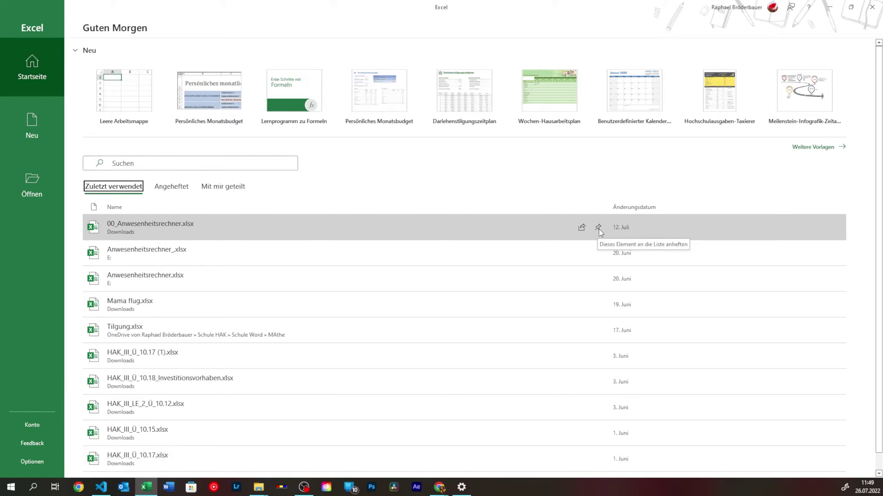
{"action": "left_click", "coordinate": [598, 228]}
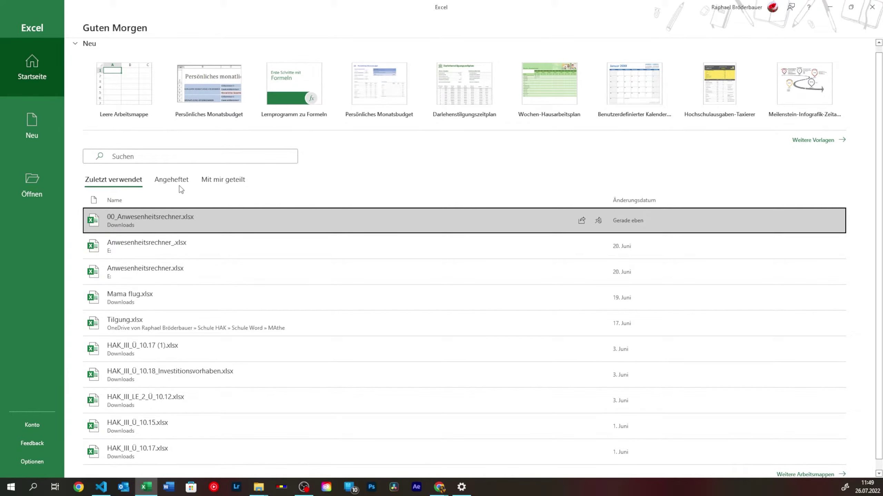
{"action": "left_click", "coordinate": [172, 180]}
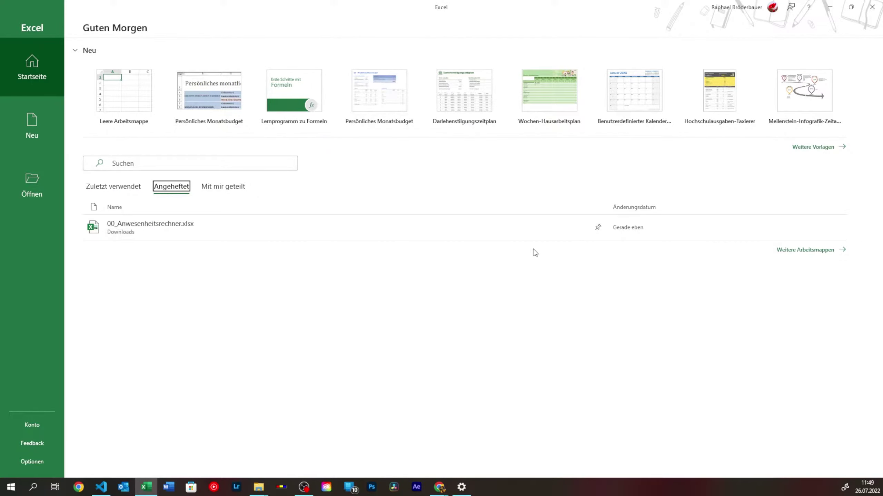
{"action": "left_click", "coordinate": [599, 227]}
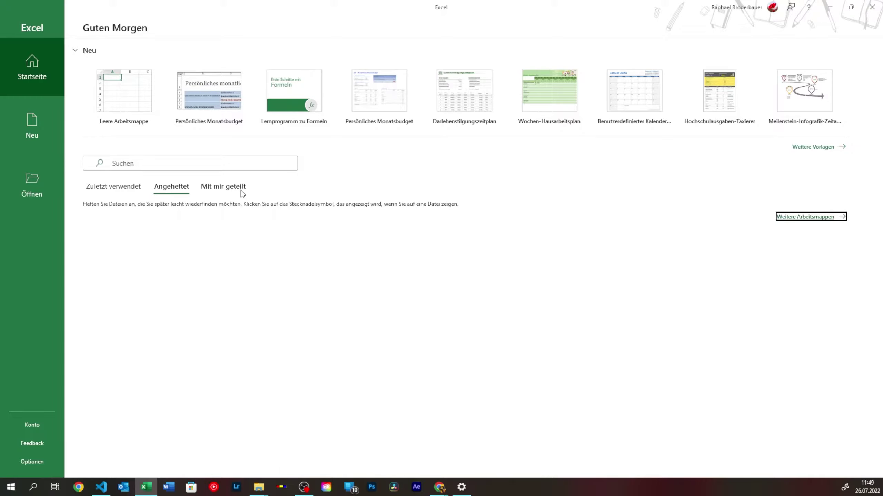
{"action": "left_click", "coordinate": [242, 190]}
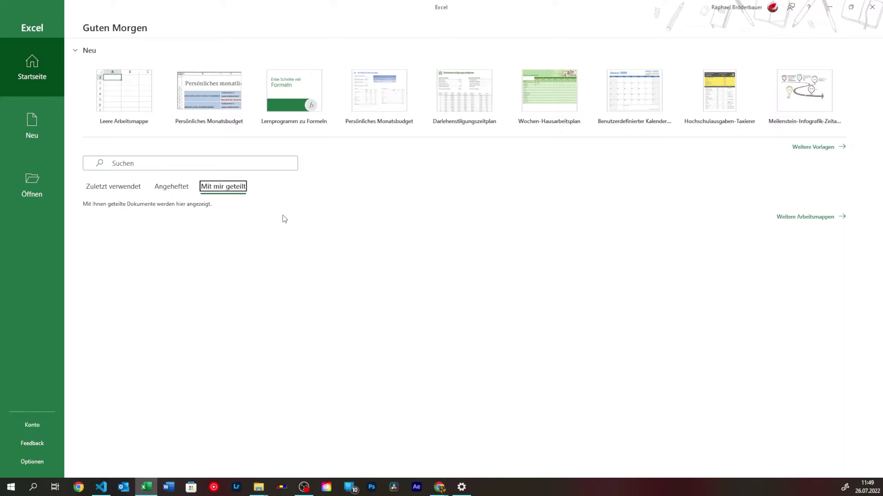
{"action": "key", "text": "Tab"}
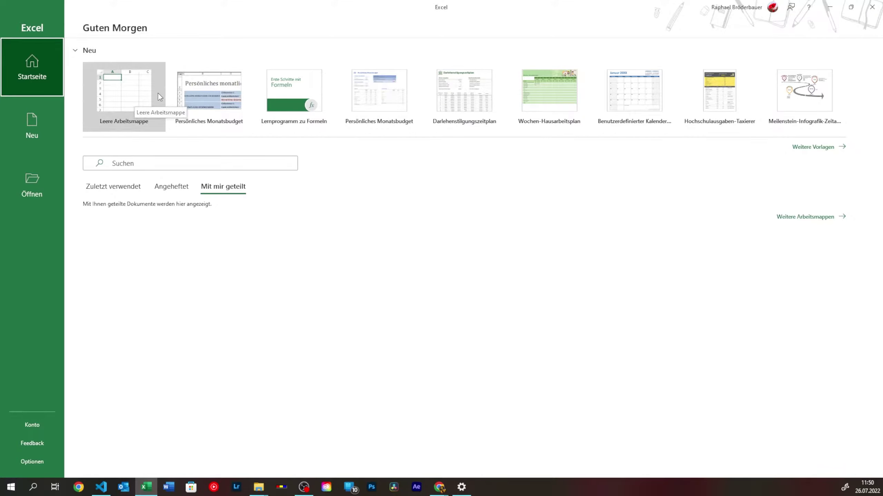
- Create blank workbook Mappe1 and select a block of cells starting at F6
{"action": "left_click", "coordinate": [148, 84]}
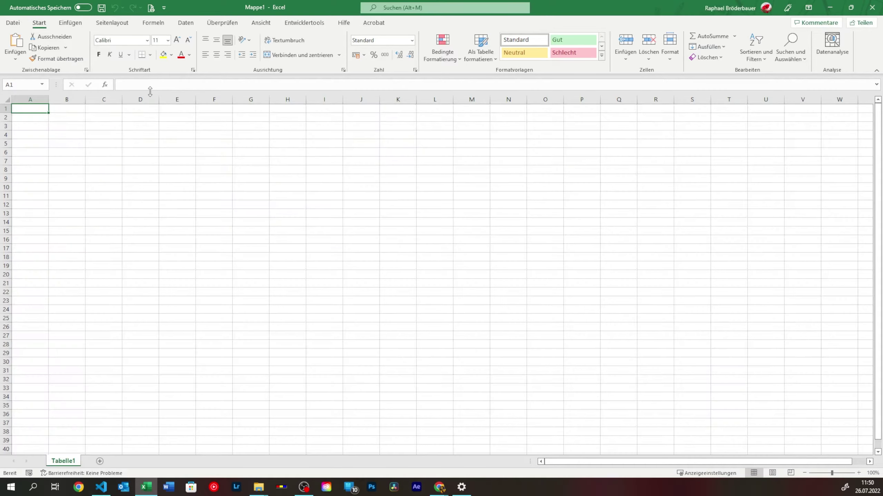
{"action": "mouse_move", "coordinate": [209, 150]}
{"action": "left_mouse_down"}
{"action": "mouse_move", "coordinate": [458, 276]}
{"action": "mouse_move", "coordinate": [144, 220]}
{"action": "mouse_move", "coordinate": [214, 169]}
{"action": "left_mouse_up"}
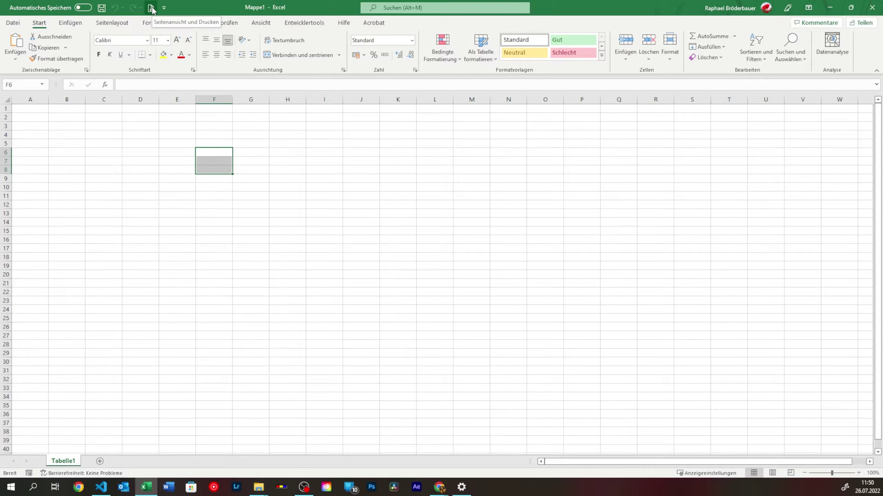
{"action": "left_click", "coordinate": [164, 7]}
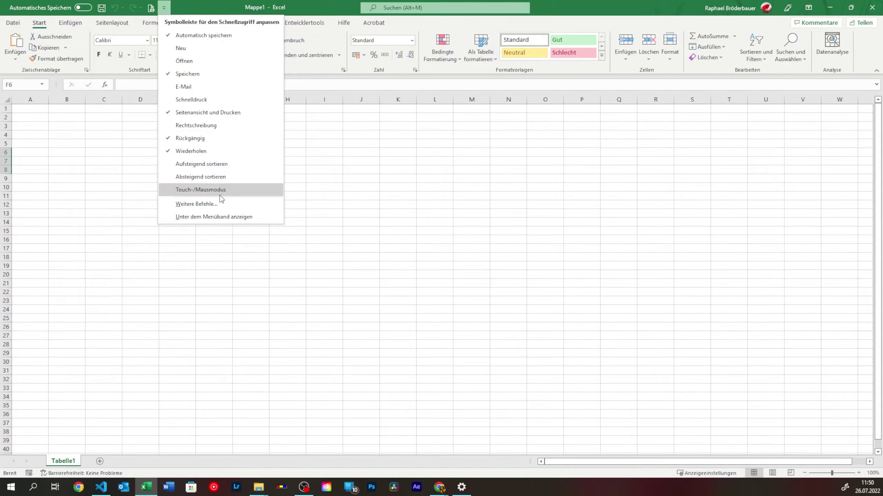
{"action": "left_click", "coordinate": [224, 11]}
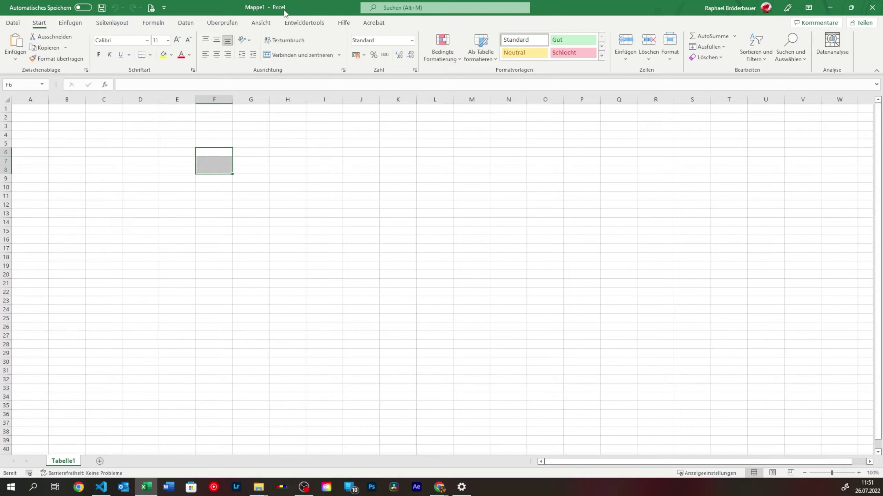
- Explore the feature search suggestions and briefly restore, then re-maximize the Excel window
{"action": "left_click", "coordinate": [414, 8]}
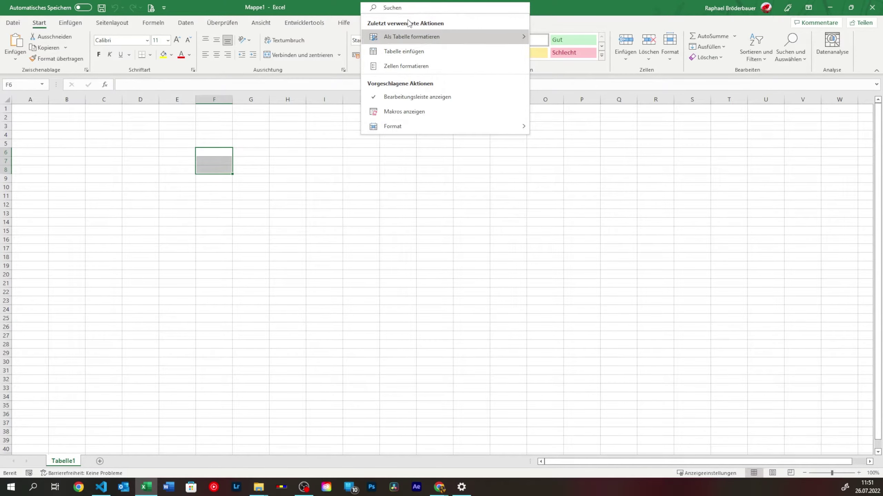
{"action": "key", "text": "Right"}
{"action": "left_click", "coordinate": [322, 8]}
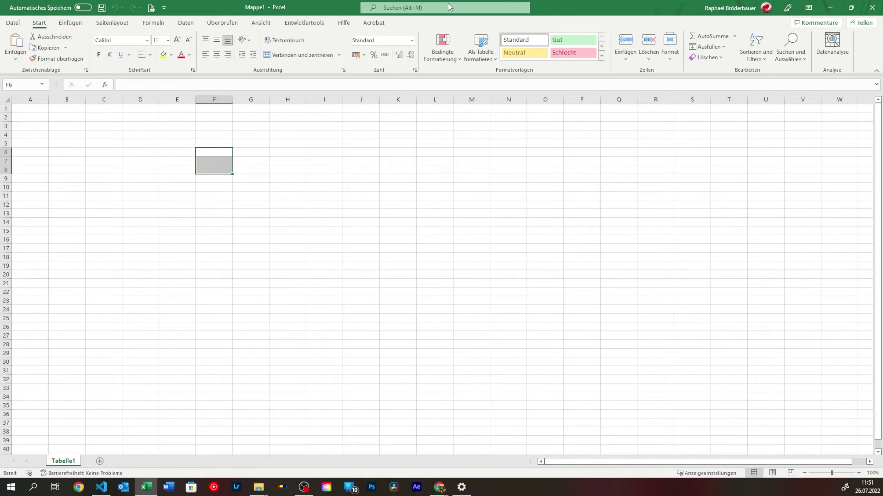
{"action": "left_click", "coordinate": [461, 9]}
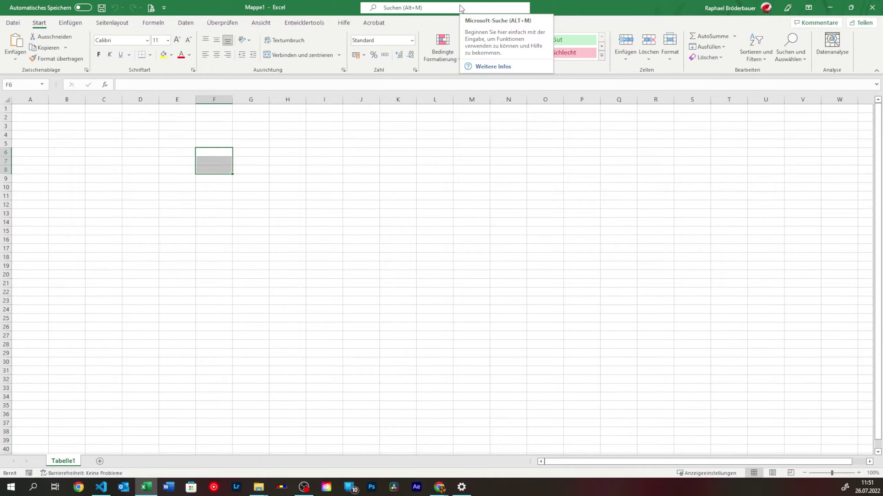
{"action": "key", "text": "super+Down"}
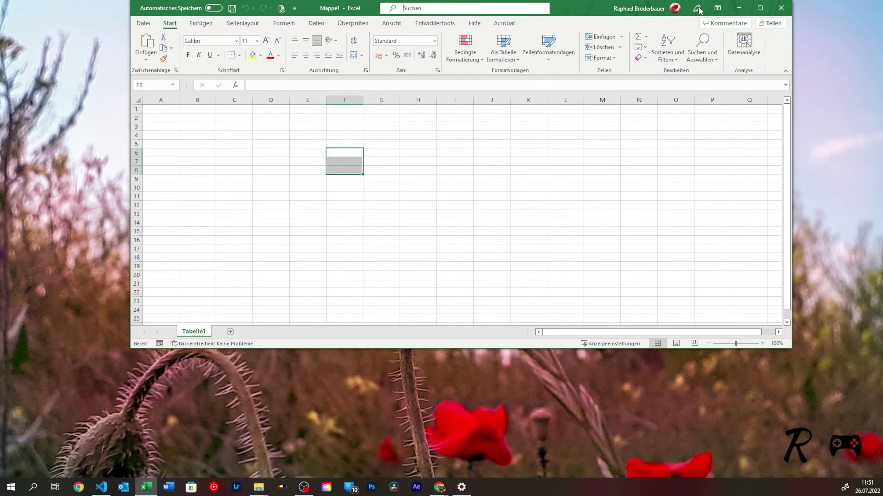
{"action": "key", "text": "super+Up"}
- Look up 'summe' in the feature search, then bring up the ribbon display options
{"action": "left_click", "coordinate": [411, 7]}
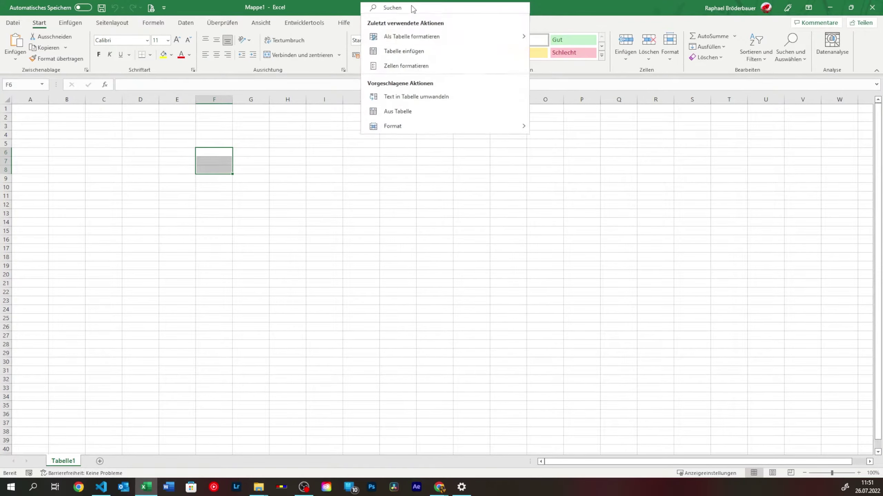
{"action": "type", "text": "summe"}
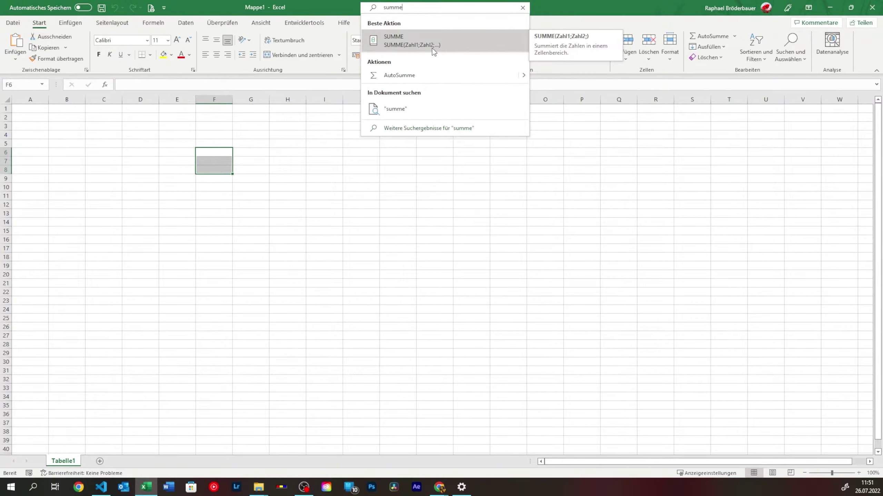
{"action": "left_click", "coordinate": [544, 7]}
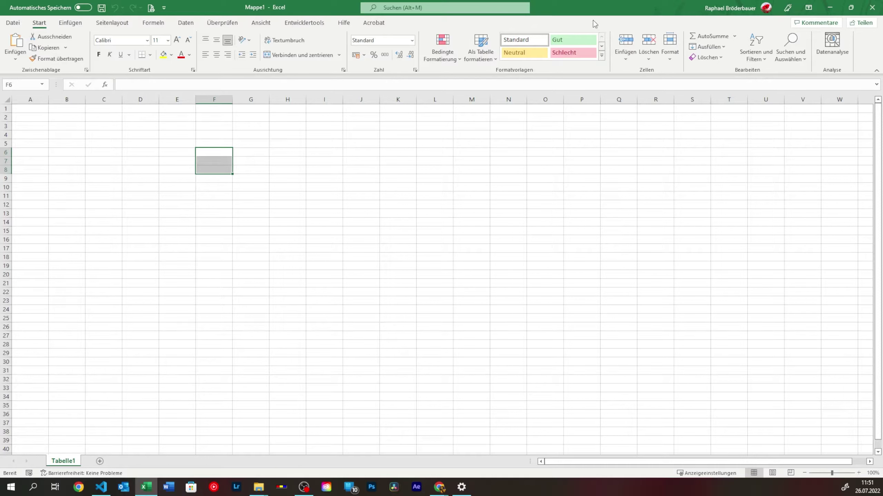
{"action": "left_click", "coordinate": [808, 10]}
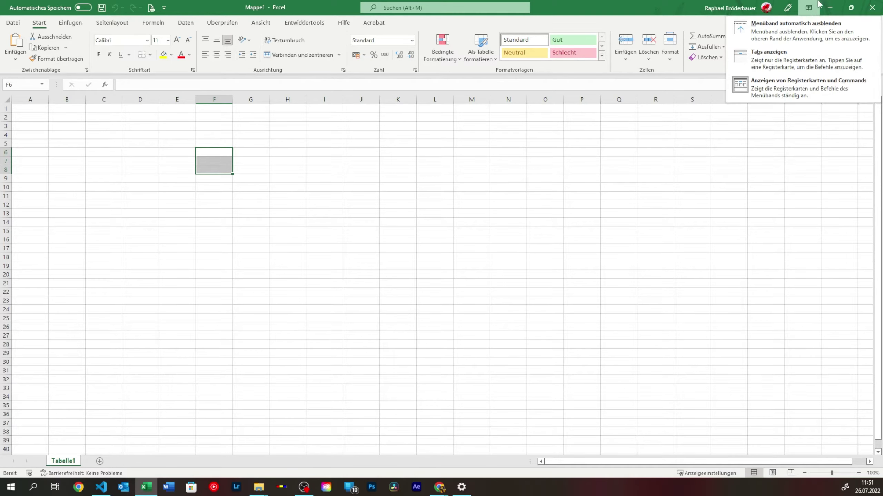
- Try auto-hiding the ribbon, then tabs-only mode, peeking at the Ansicht commands
{"action": "left_click", "coordinate": [802, 35]}
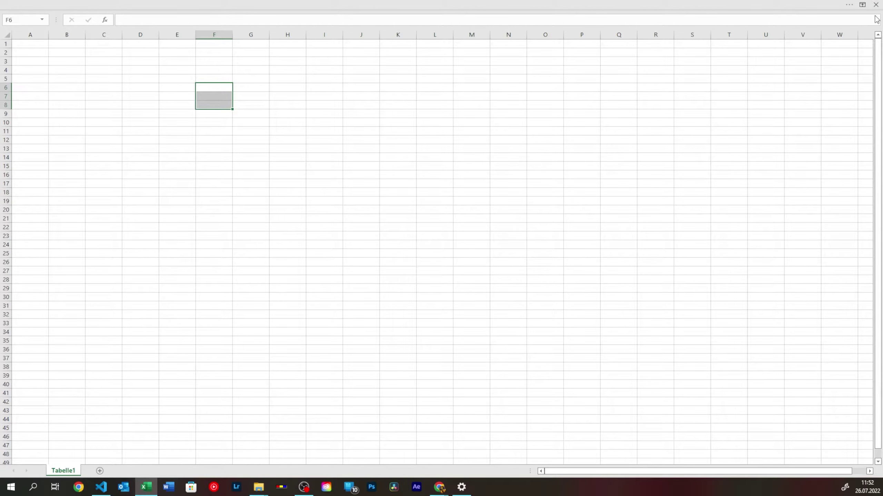
{"action": "left_click", "coordinate": [863, 5]}
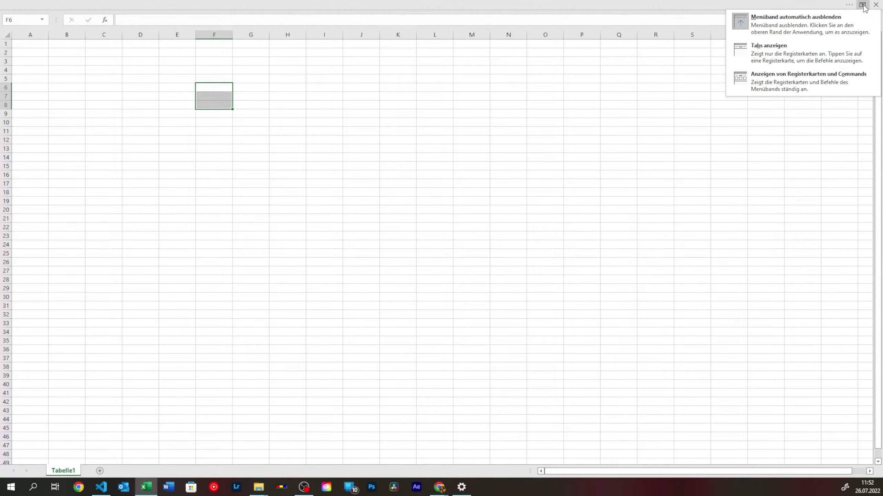
{"action": "left_click", "coordinate": [857, 57]}
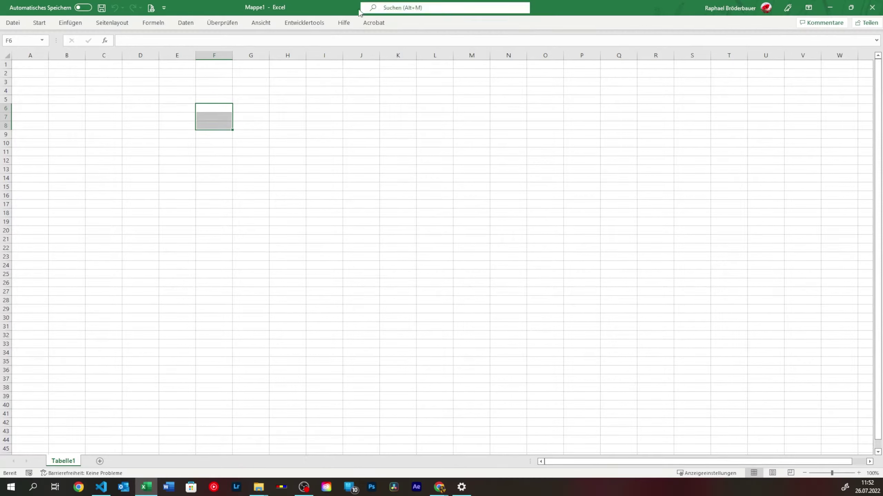
{"action": "left_click", "coordinate": [260, 23]}
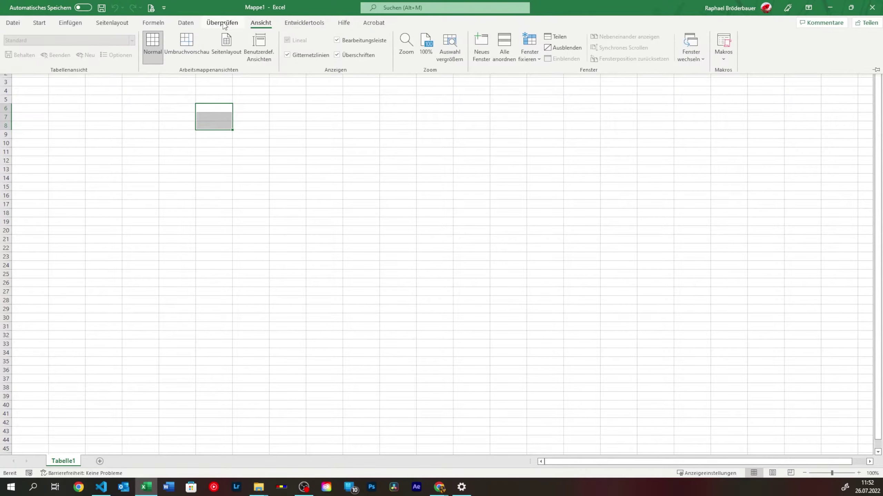
{"action": "left_click", "coordinate": [265, 134]}
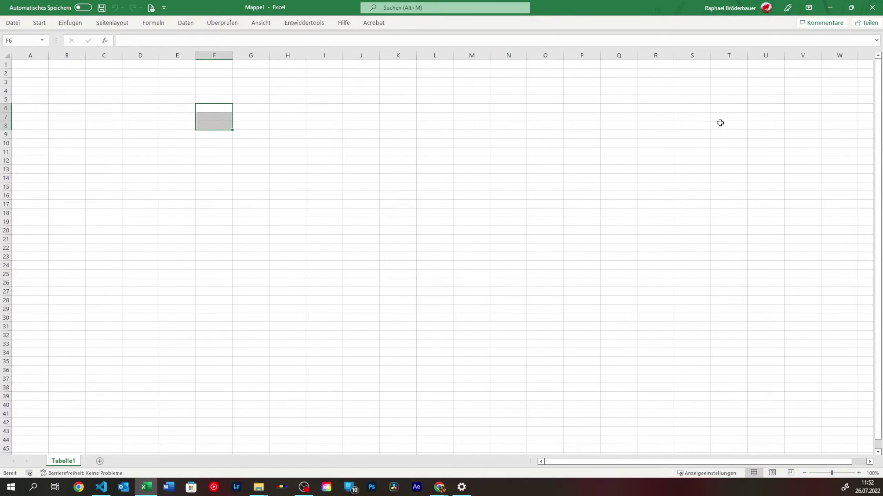
- Switch the ribbon to always show tabs and commands, then back to tabs only
{"action": "left_click", "coordinate": [811, 13]}
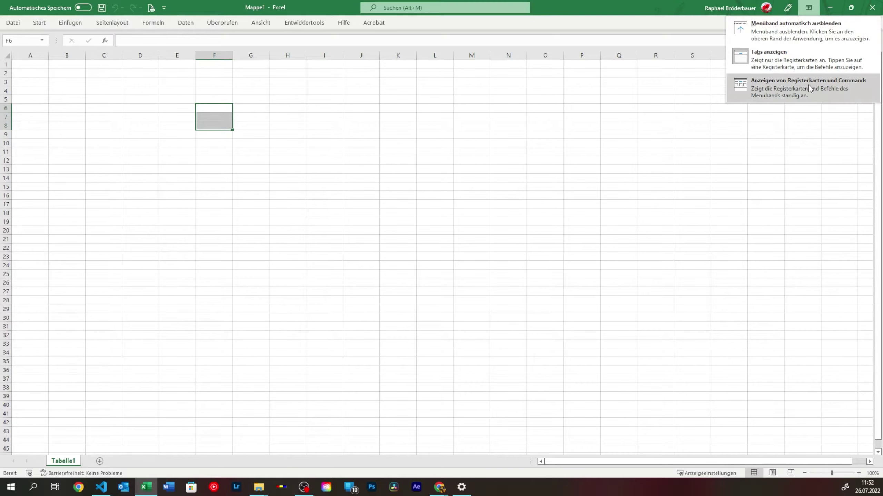
{"action": "left_click", "coordinate": [815, 97]}
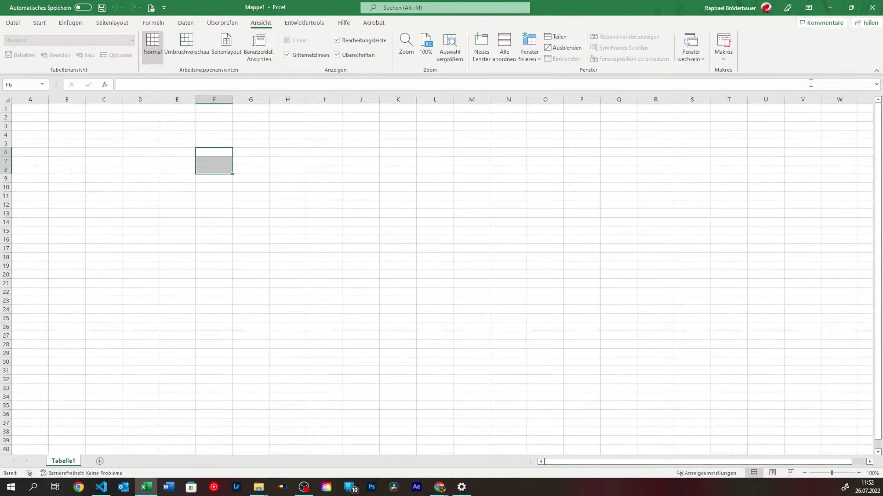
{"action": "left_click", "coordinate": [808, 8]}
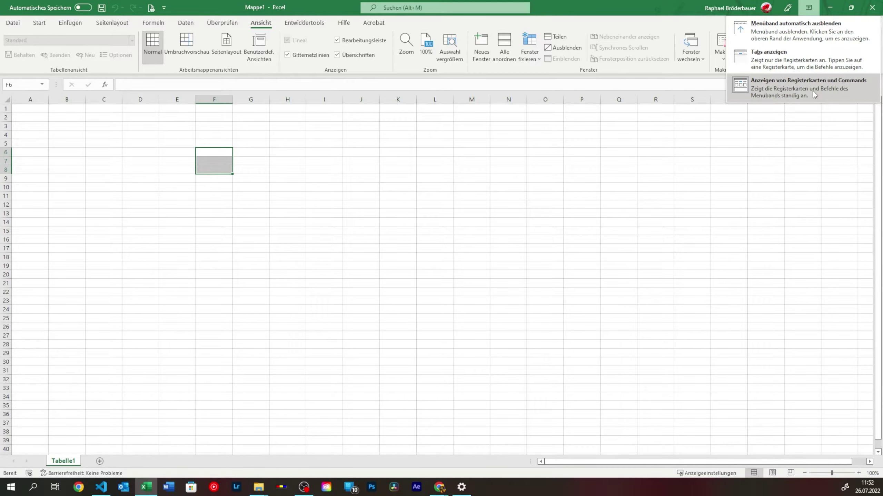
{"action": "left_click", "coordinate": [765, 55]}
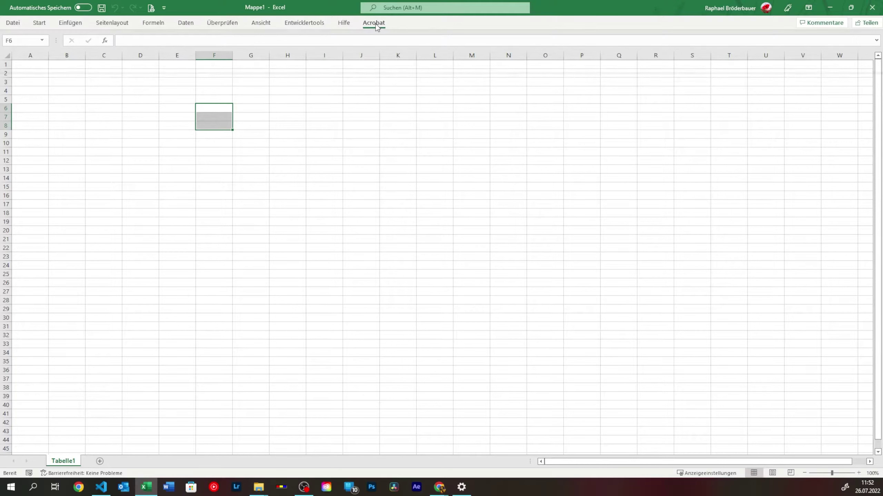
- Drop down the Acrobat and Start tab commands, then pin the ribbon permanently open
{"action": "left_click", "coordinate": [376, 25]}
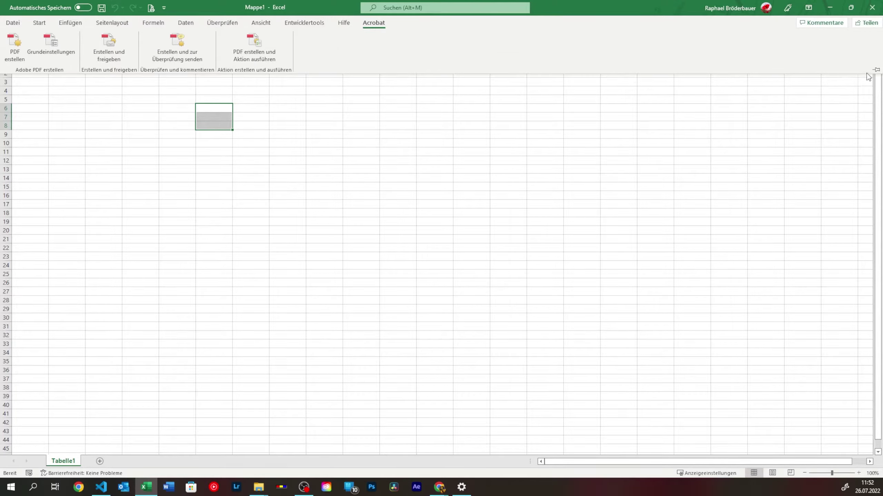
{"action": "left_click", "coordinate": [39, 24]}
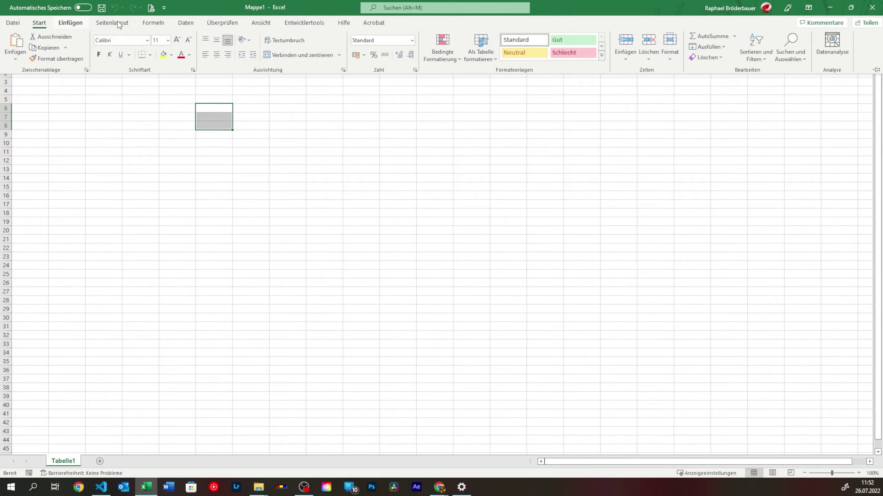
{"action": "scroll", "coordinate": [118, 25], "scroll_direction": "down", "scroll_amount": 1}
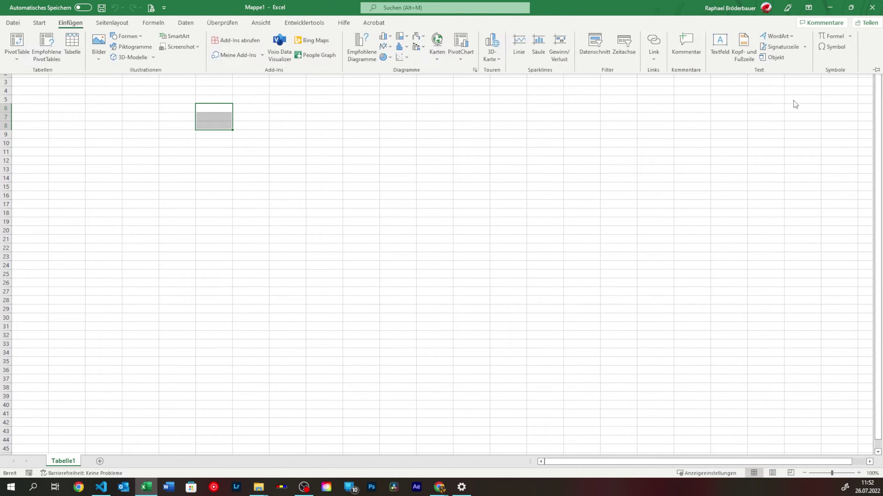
{"action": "left_click", "coordinate": [876, 70]}
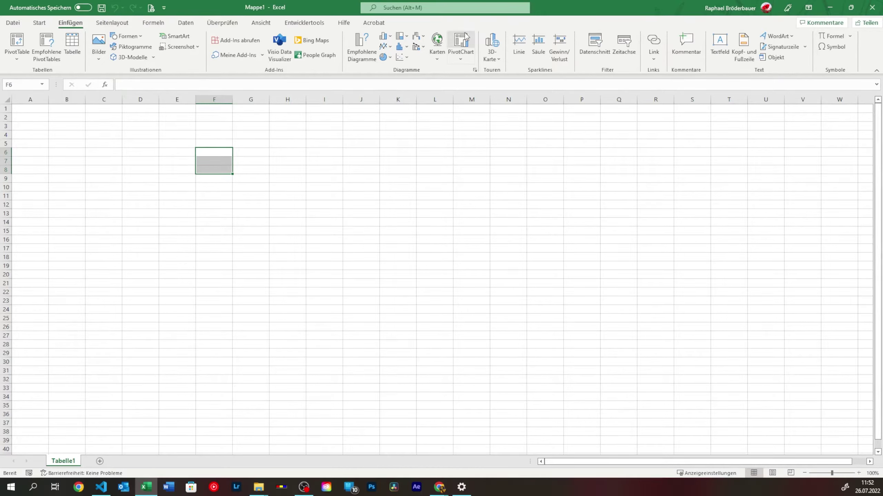
- Cycle through the Start, Seitenlayout, Formeln and Daten tabs, then open the Datei start page
{"action": "left_click", "coordinate": [39, 24]}
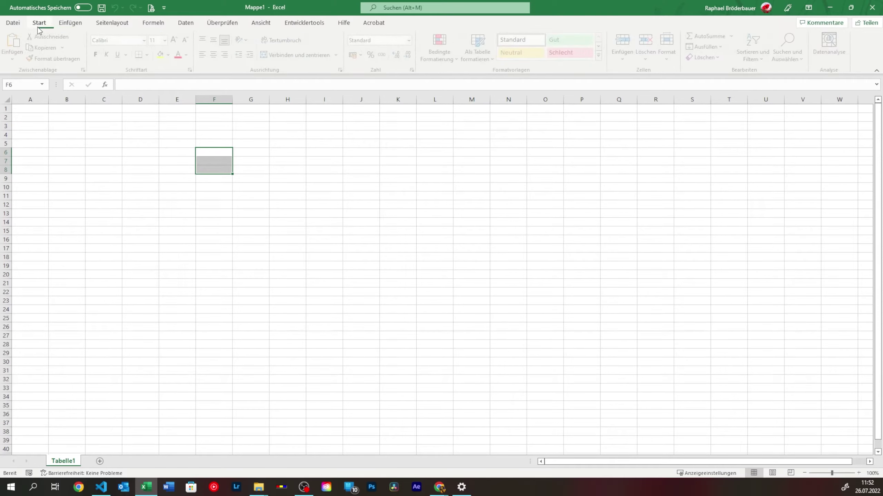
{"action": "left_click", "coordinate": [70, 24]}
{"action": "left_click", "coordinate": [113, 23]}
{"action": "left_click", "coordinate": [153, 23]}
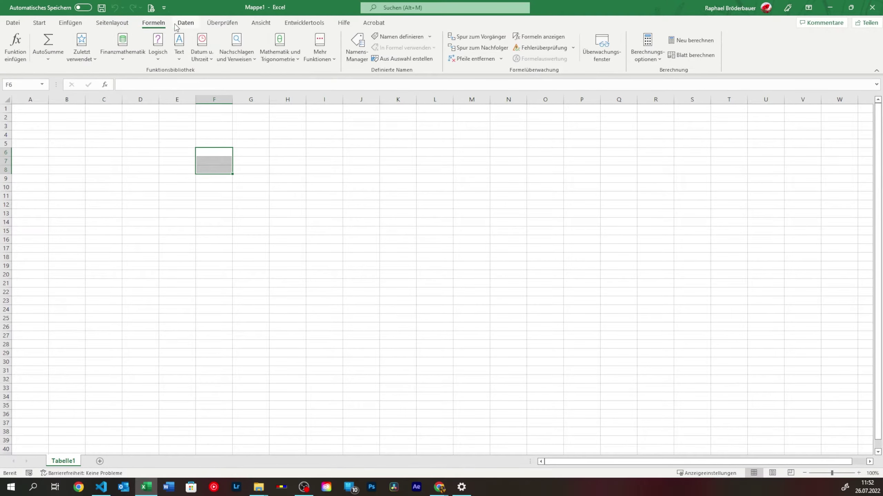
{"action": "left_click", "coordinate": [185, 23]}
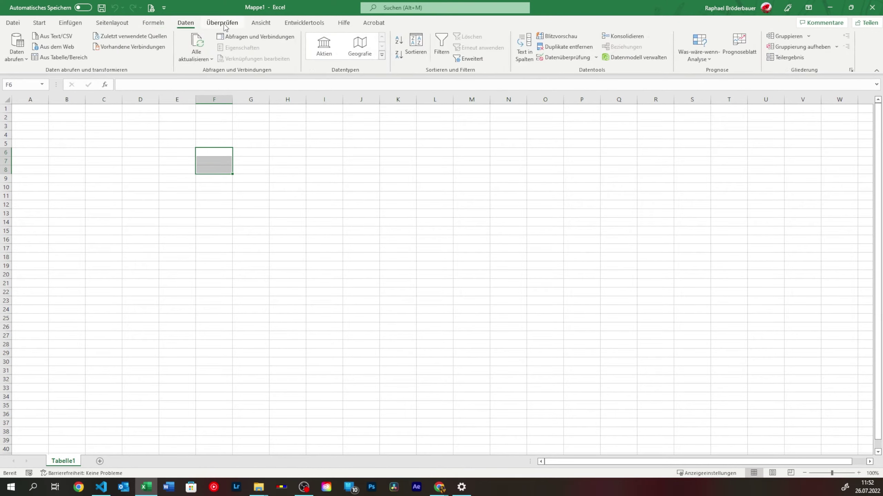
{"action": "left_click", "coordinate": [13, 24]}
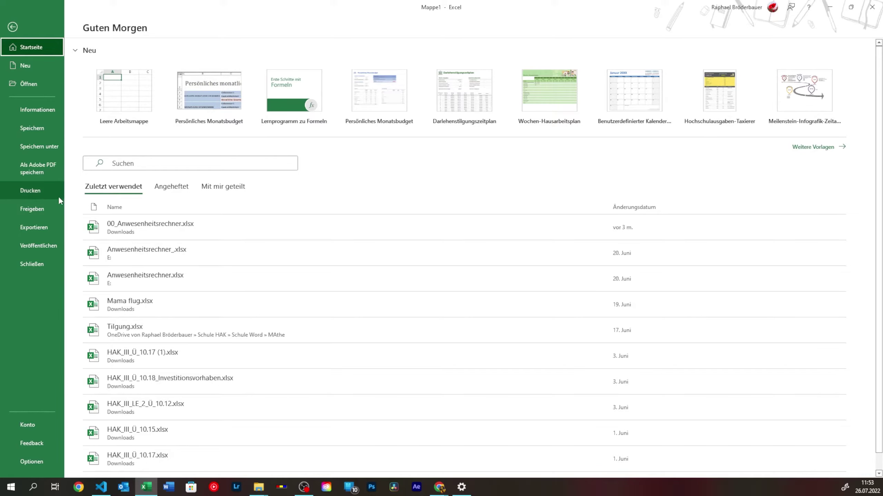
- Close Mappe1, create blank workbook Mappe2 via Datei > Neu, and show the Start tab
{"action": "left_click", "coordinate": [45, 266]}
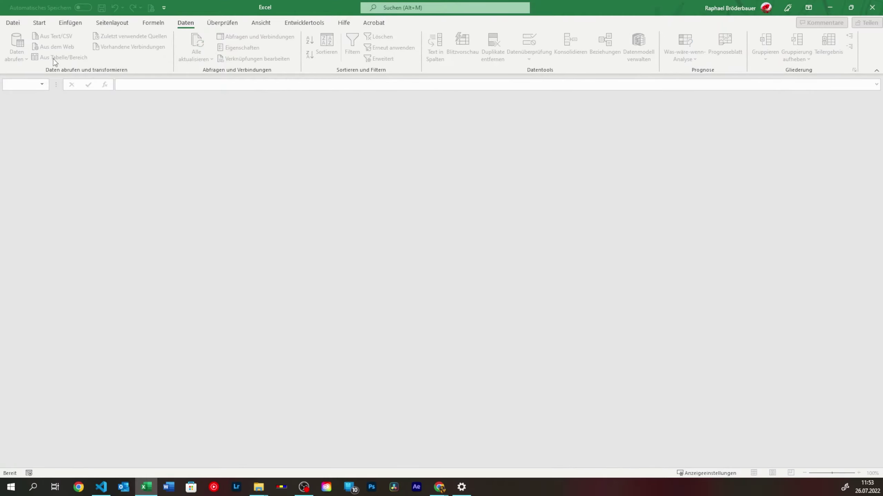
{"action": "left_click", "coordinate": [17, 25]}
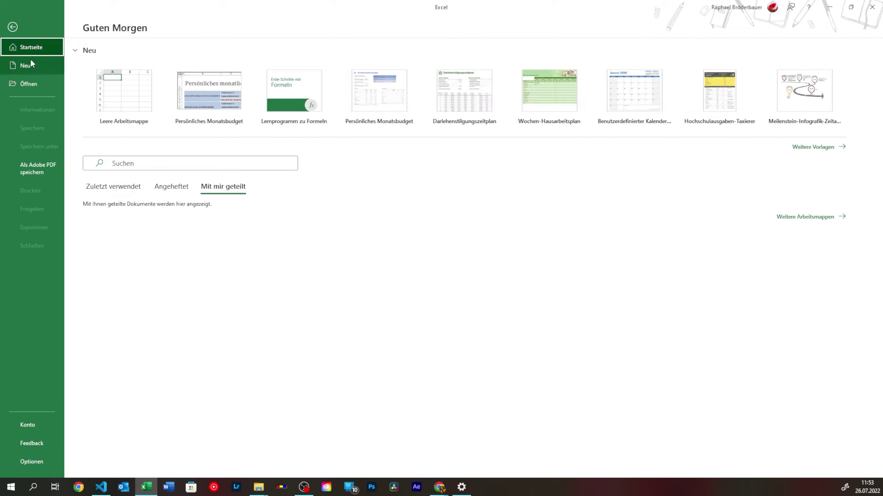
{"action": "left_click", "coordinate": [28, 65]}
{"action": "left_click", "coordinate": [125, 92]}
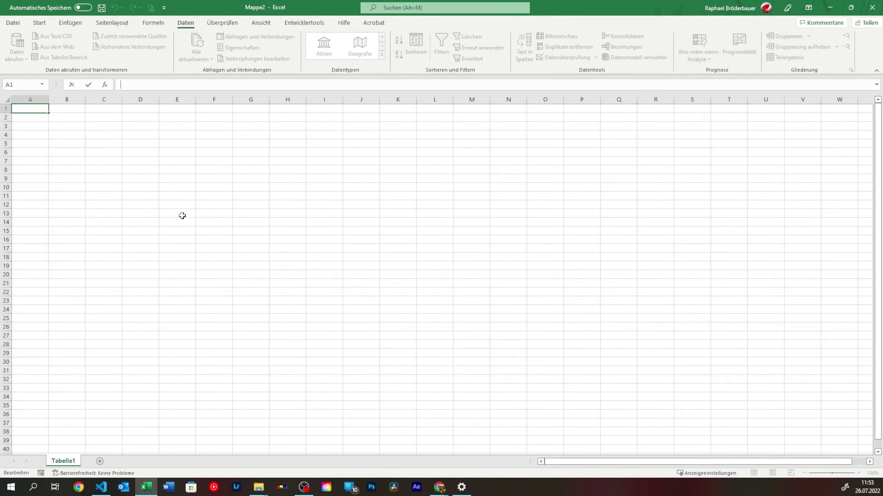
{"action": "left_click", "coordinate": [45, 25]}
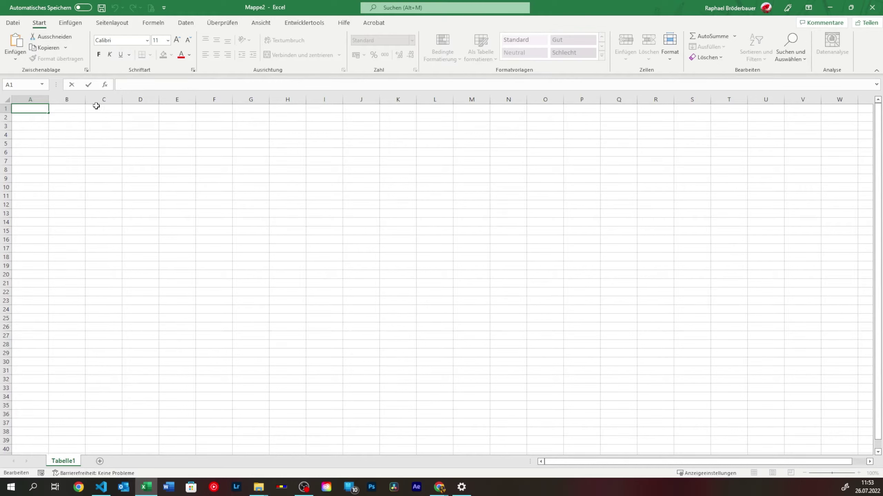
- Browse the Einfügen, Start, Seitenlayout, Formeln, Daten, Überprüfen and Ansicht tabs, ending on Entwicklertools
{"action": "left_click", "coordinate": [71, 23]}
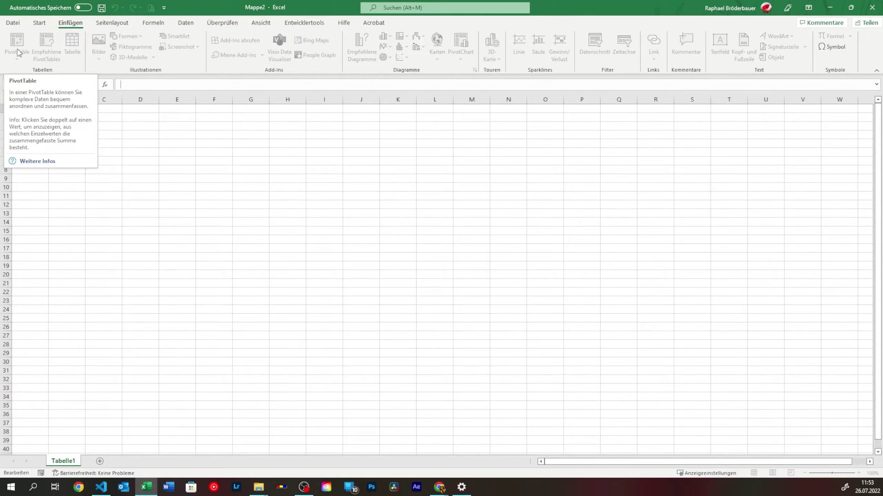
{"action": "left_click", "coordinate": [40, 23]}
{"action": "left_click", "coordinate": [91, 23]}
{"action": "left_click", "coordinate": [153, 23]}
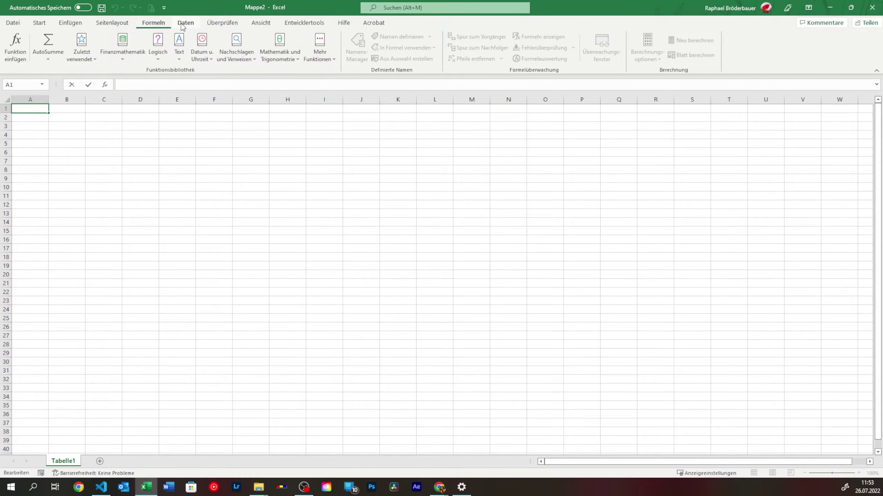
{"action": "left_click", "coordinate": [186, 23]}
{"action": "left_click", "coordinate": [219, 23]}
{"action": "left_click", "coordinate": [260, 23]}
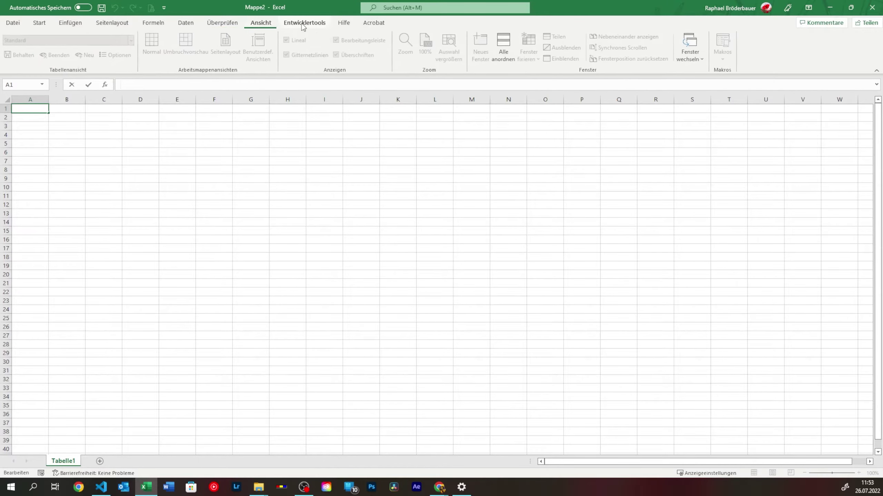
{"action": "left_click", "coordinate": [292, 24]}
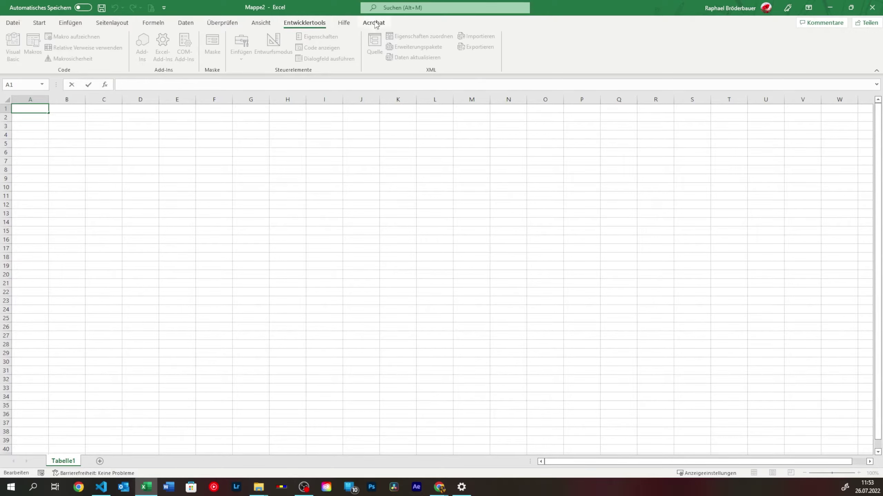
- Restore and re-maximize the window, collapse the ribbon to tab names, then pin it expanded again
{"action": "right_click", "coordinate": [325, 26]}
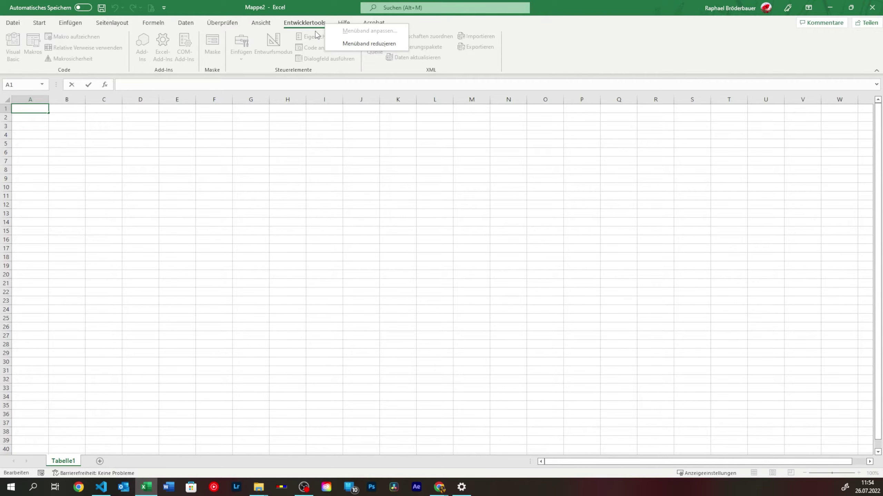
{"action": "left_click", "coordinate": [373, 12]}
{"action": "double_click", "coordinate": [373, 12]}
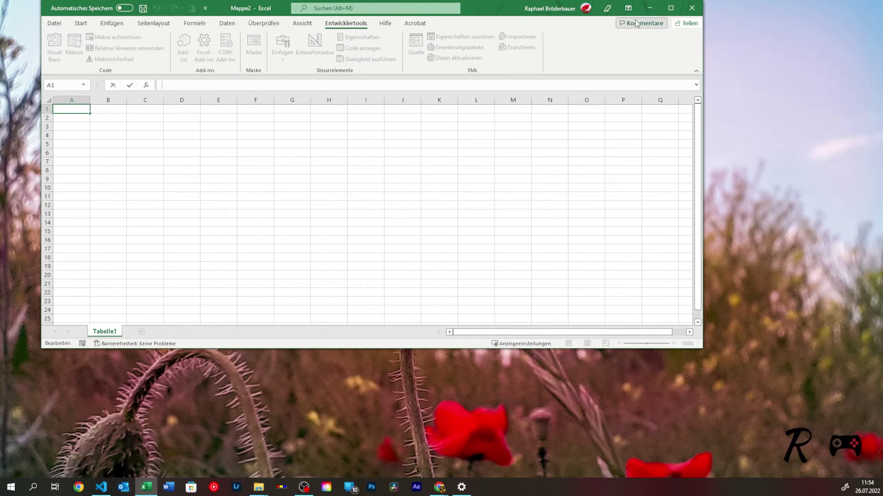
{"action": "left_click", "coordinate": [663, 13]}
{"action": "right_click", "coordinate": [210, 26]}
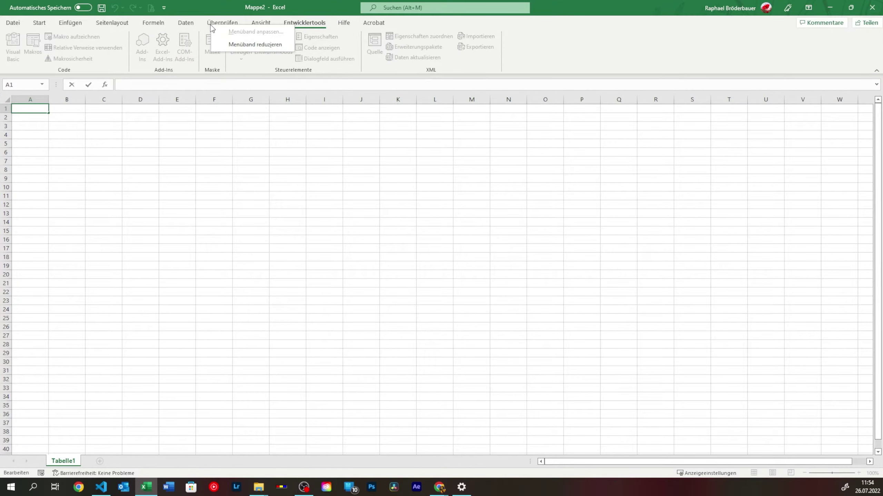
{"action": "left_click", "coordinate": [254, 44]}
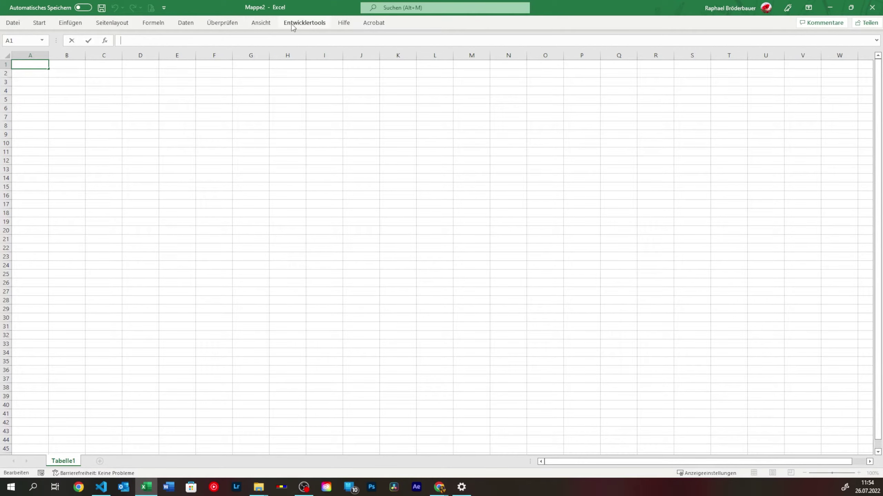
{"action": "left_click", "coordinate": [305, 23]}
{"action": "left_click", "coordinate": [877, 69]}
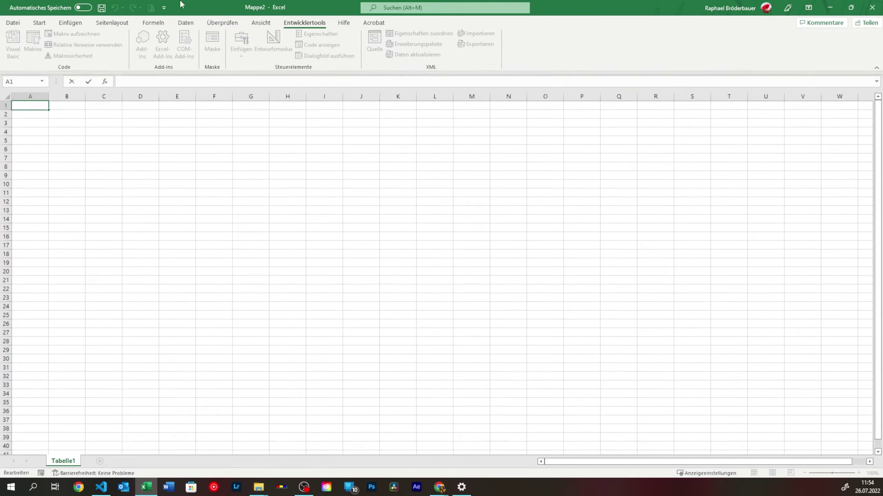
- Switch on AutoSave, uploading the workbook to OneDrive – Persönlich as Mappe2
{"action": "left_click", "coordinate": [80, 8]}
{"action": "left_click", "coordinate": [409, 215]}
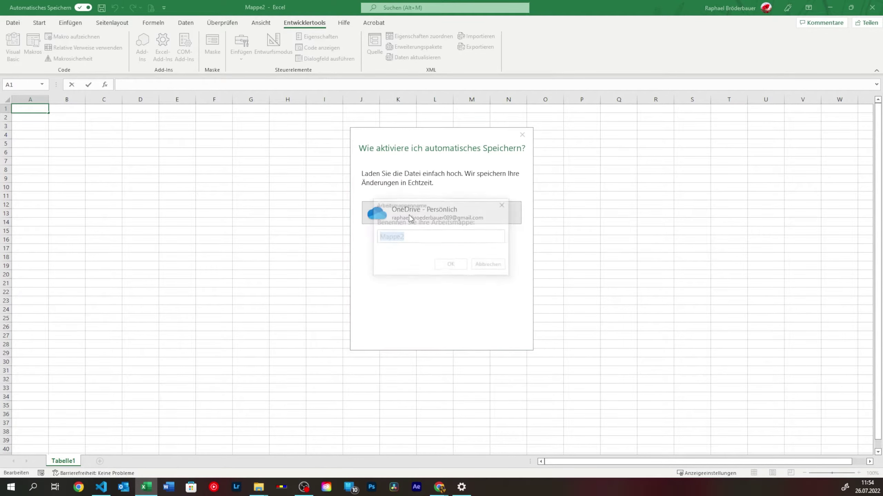
{"action": "left_click", "coordinate": [451, 266]}
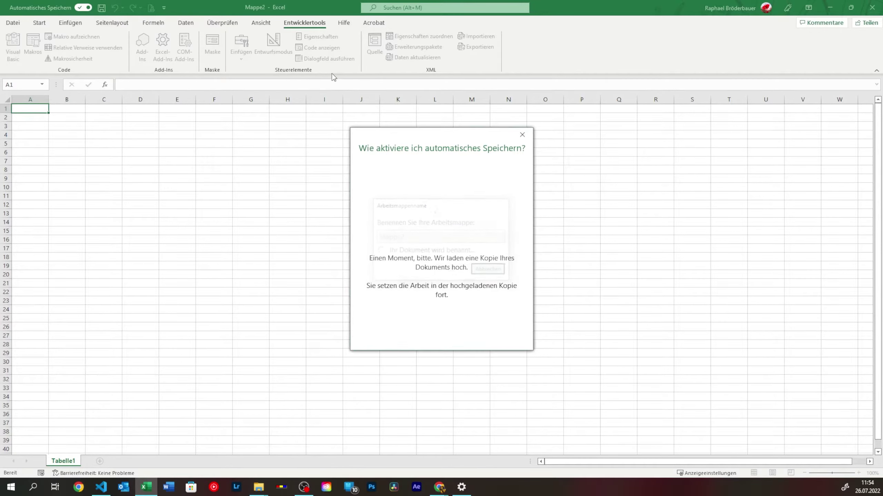
{"action": "right_click", "coordinate": [313, 23]}
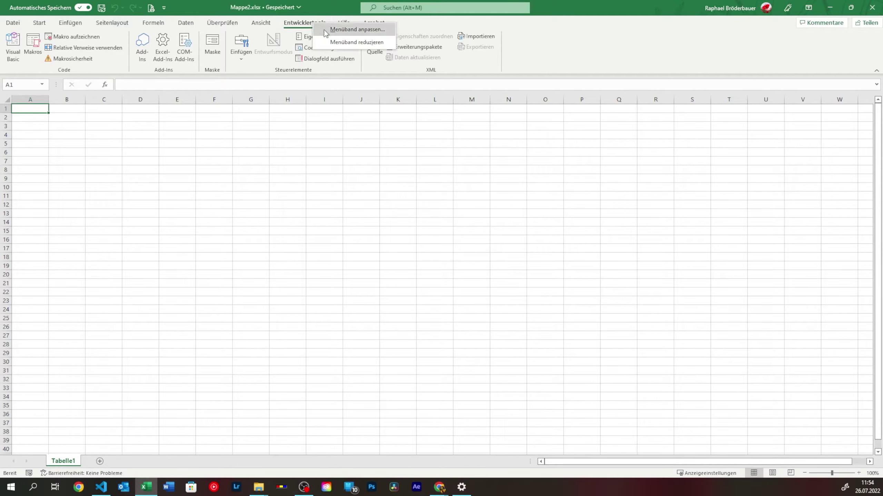
- Untick Entwicklertools under Menüband anpassen and confirm with OK
{"action": "left_click", "coordinate": [328, 32]}
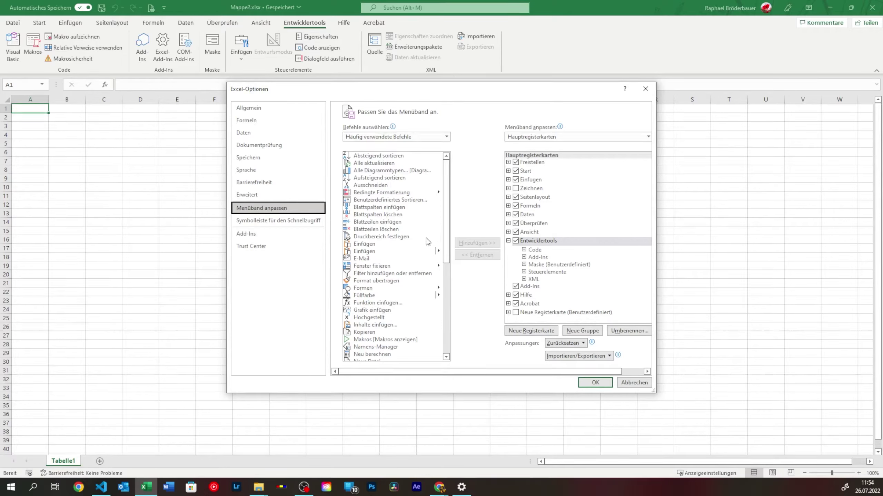
{"action": "left_click", "coordinate": [516, 241]}
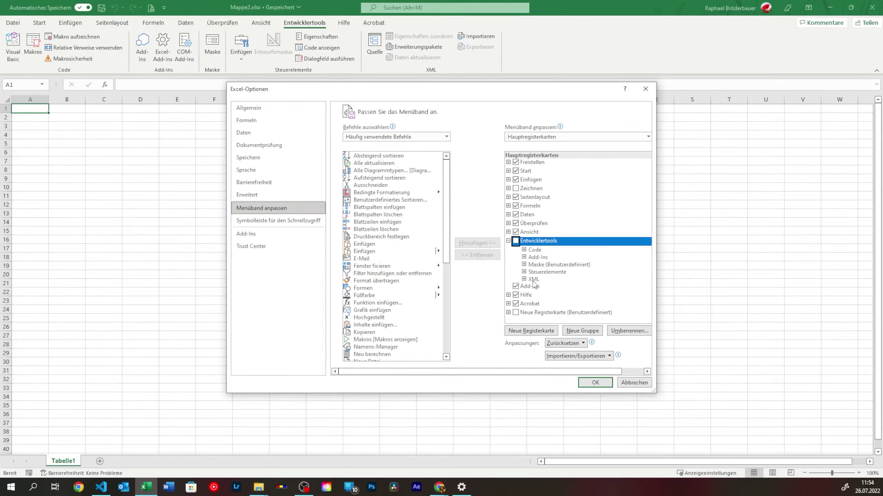
{"action": "left_click", "coordinate": [595, 382]}
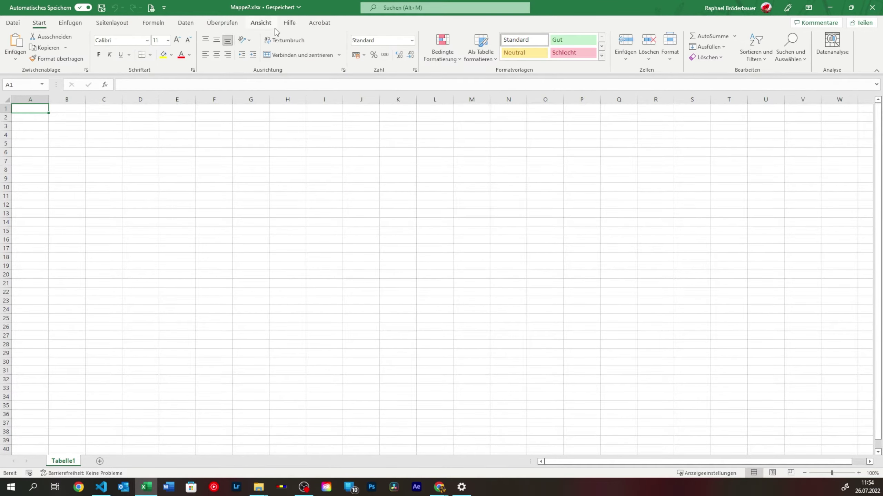
- Reopen the ribbon customization in Excel-Optionen and close it without changes
{"action": "right_click", "coordinate": [267, 25]}
{"action": "left_click", "coordinate": [297, 35]}
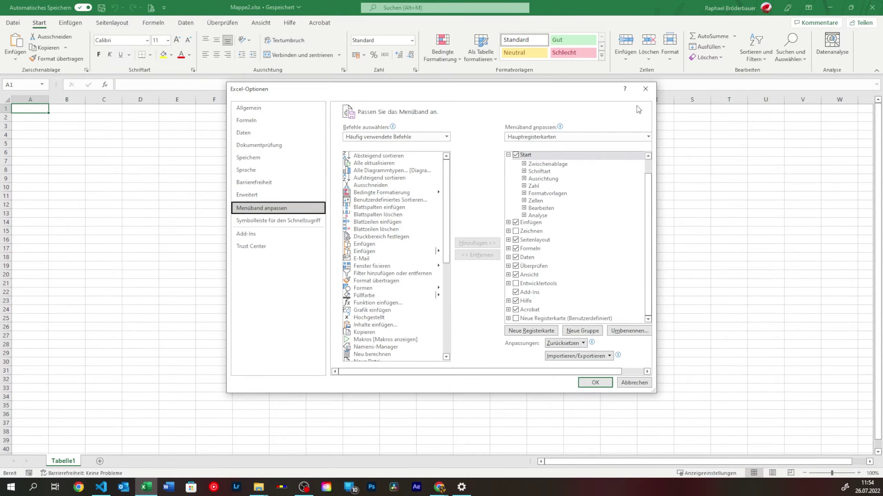
{"action": "left_click", "coordinate": [646, 88]}
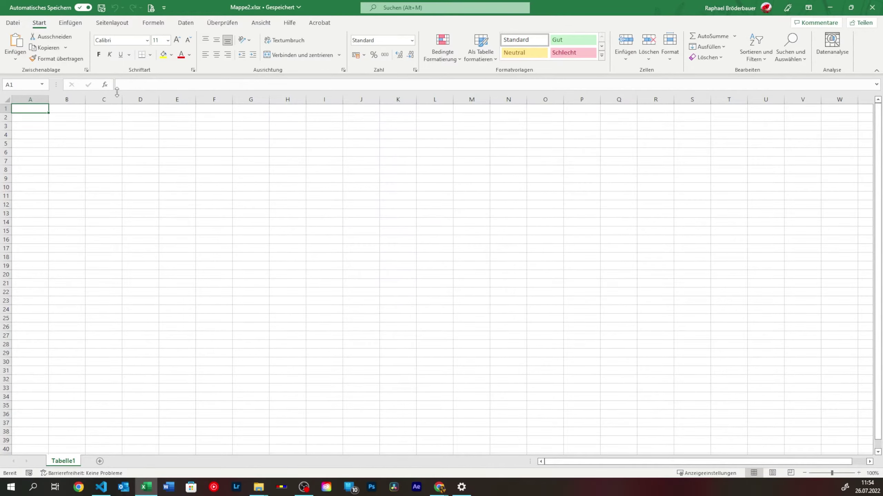
- Re-tick Entwicklertools via Datei > Optionen > Menüband anpassen, confirm, and close the options
{"action": "left_click", "coordinate": [12, 23]}
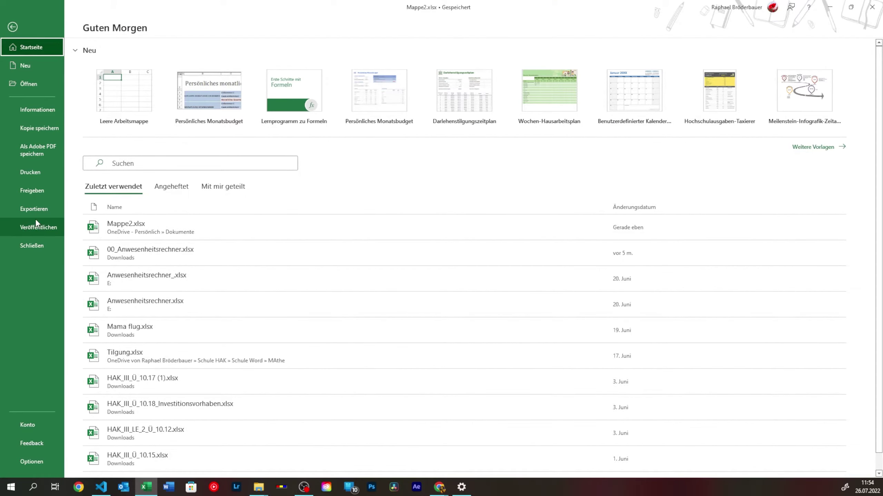
{"action": "left_click", "coordinate": [38, 463]}
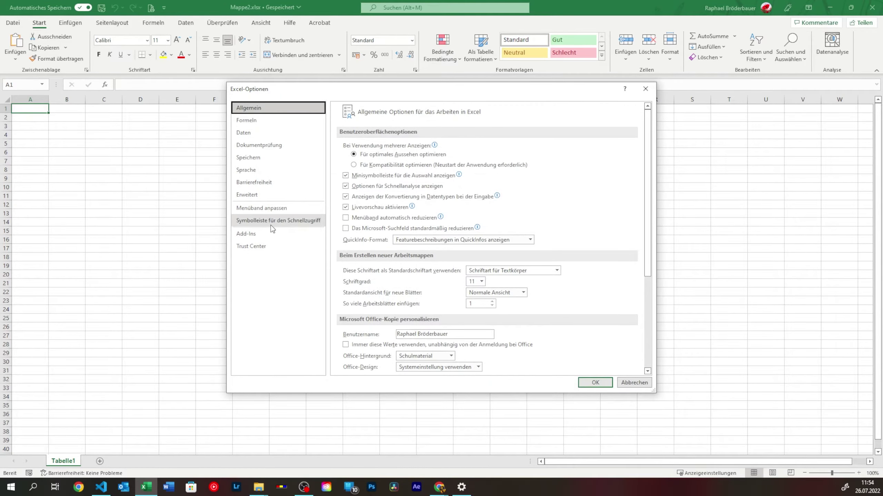
{"action": "left_click", "coordinate": [276, 211]}
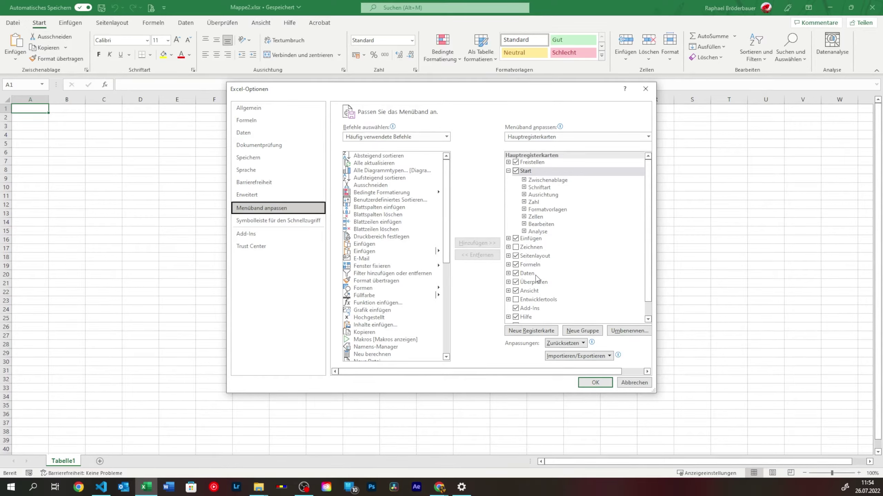
{"action": "scroll", "coordinate": [537, 280], "scroll_direction": "down", "scroll_amount": 1}
{"action": "left_click", "coordinate": [516, 283]}
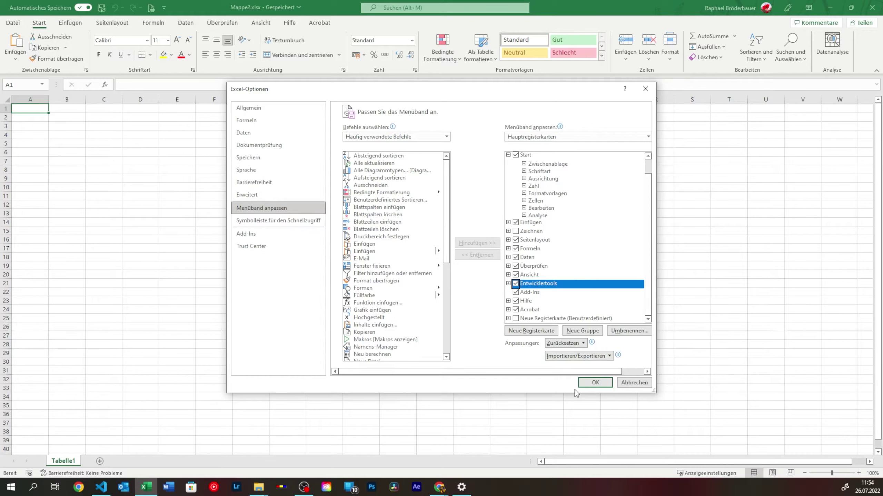
{"action": "left_click", "coordinate": [590, 384]}
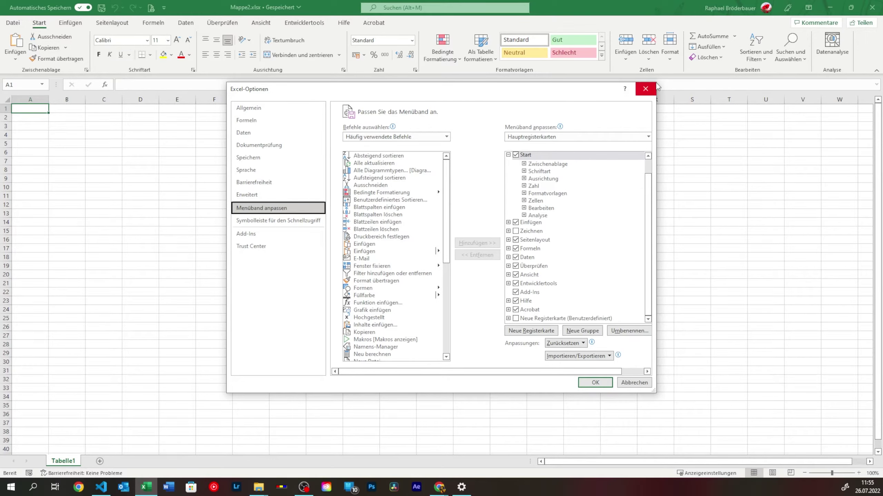
{"action": "left_click", "coordinate": [646, 88]}
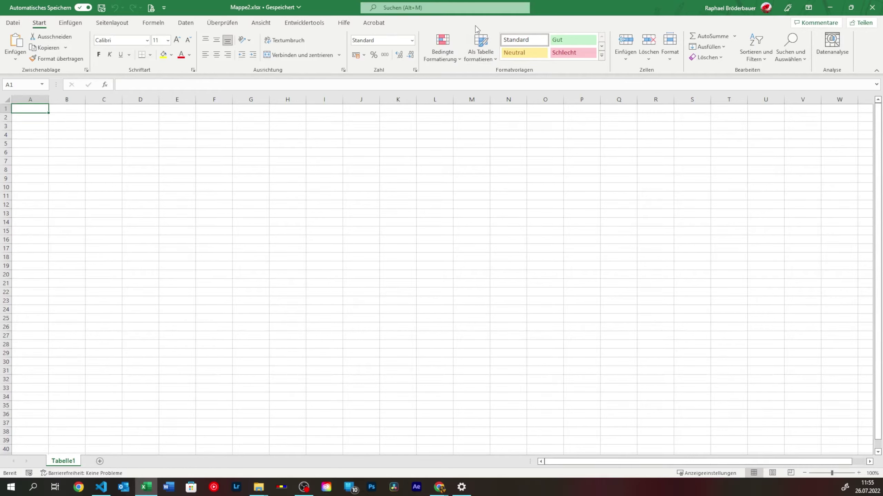
- Check the empty Kommentare pane, close it, and attempt sharing with Teilen
{"action": "left_click", "coordinate": [814, 23]}
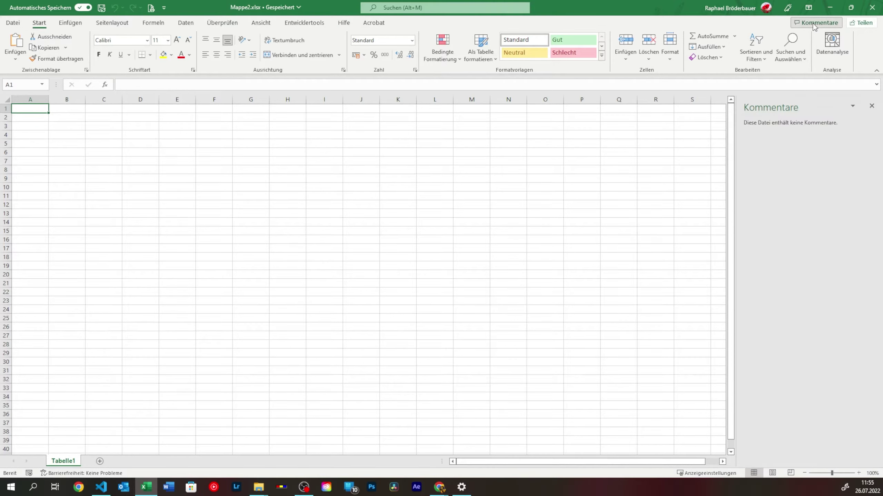
{"action": "left_click", "coordinate": [436, 155]}
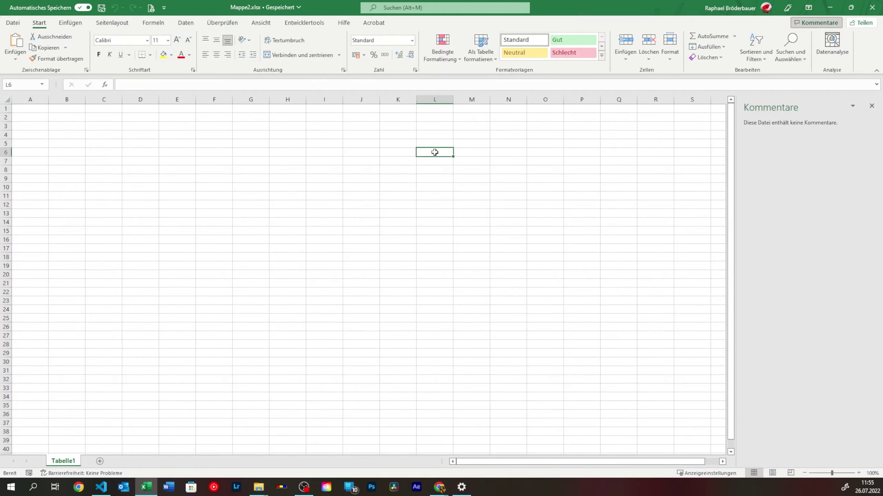
{"action": "left_click", "coordinate": [872, 107]}
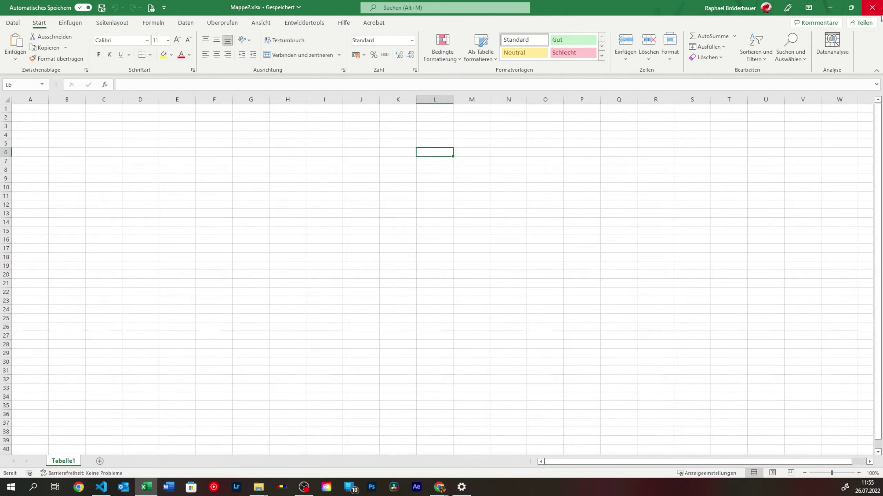
{"action": "left_click", "coordinate": [864, 27]}
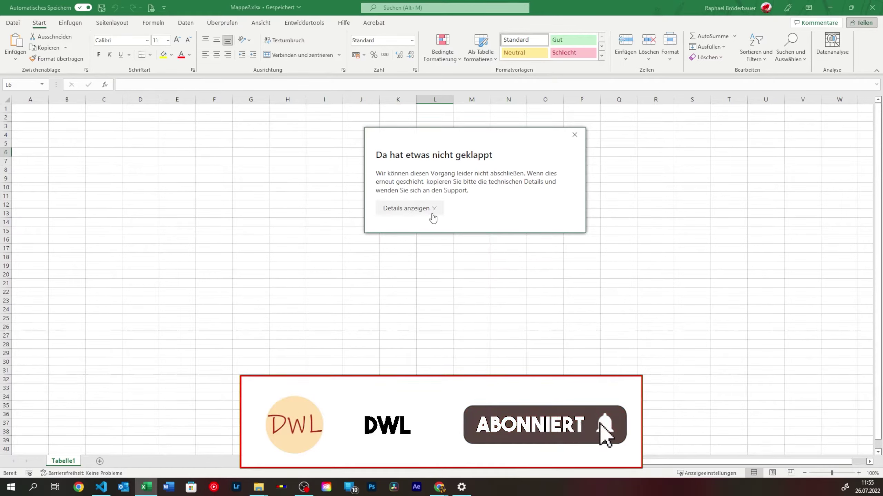
- Toggle the error's Details anzeigen, dismiss it, retry Teilen, and close the second error
{"action": "left_click", "coordinate": [431, 209]}
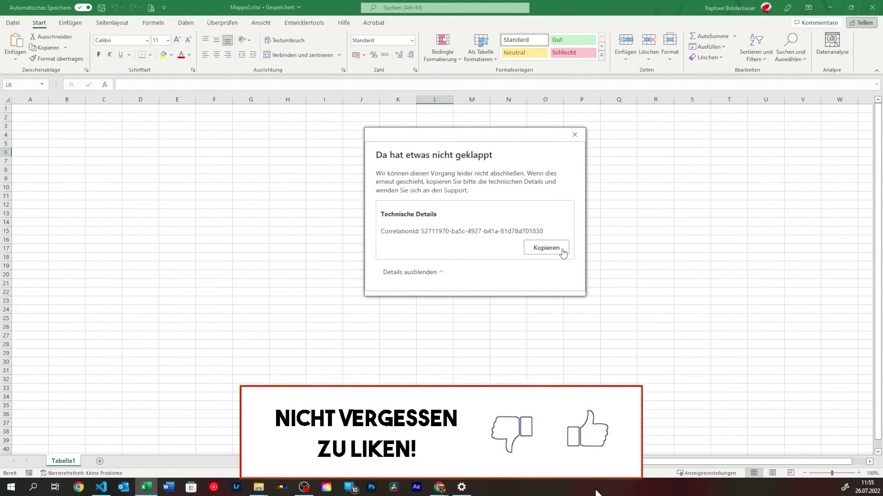
{"action": "left_click", "coordinate": [417, 272]}
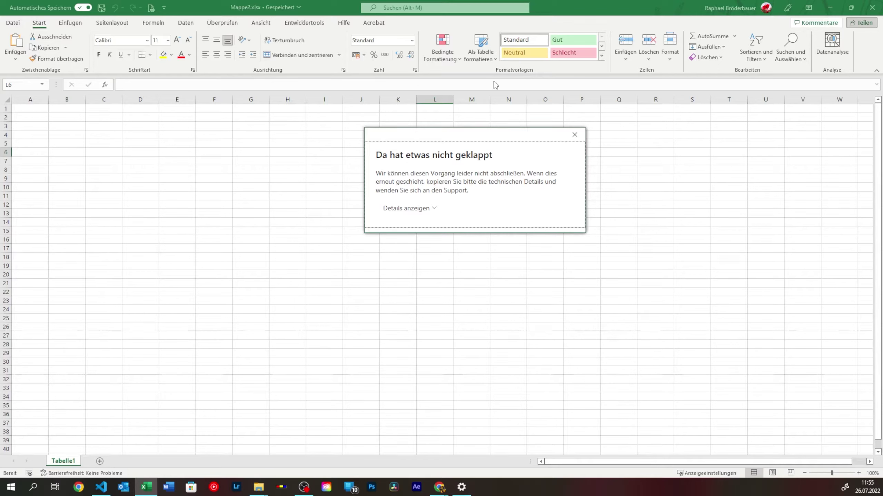
{"action": "left_click", "coordinate": [575, 135]}
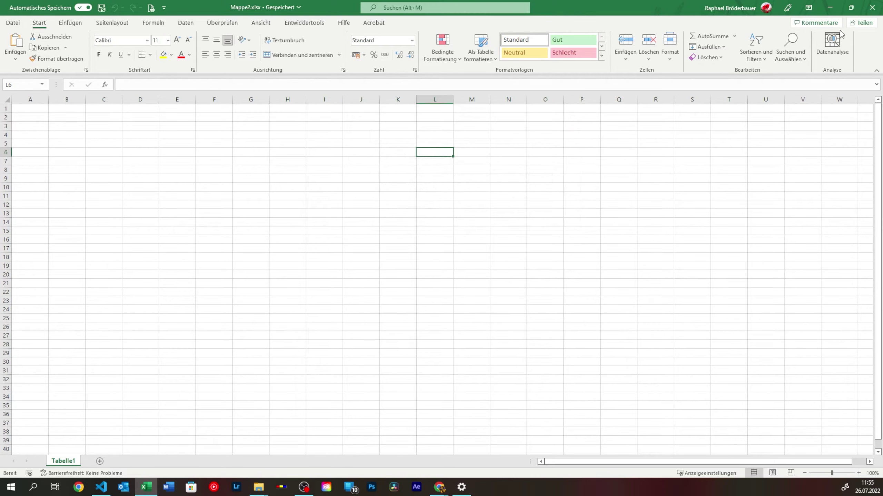
{"action": "left_click", "coordinate": [850, 24]}
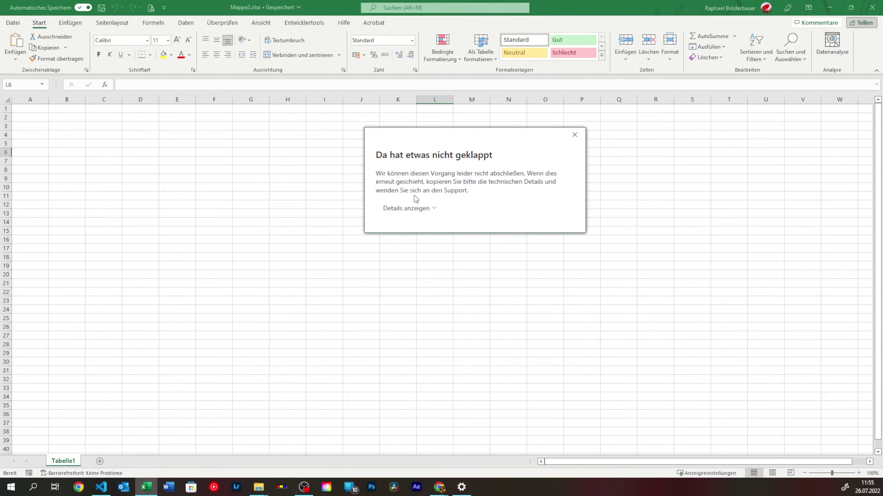
{"action": "left_click", "coordinate": [574, 136]}
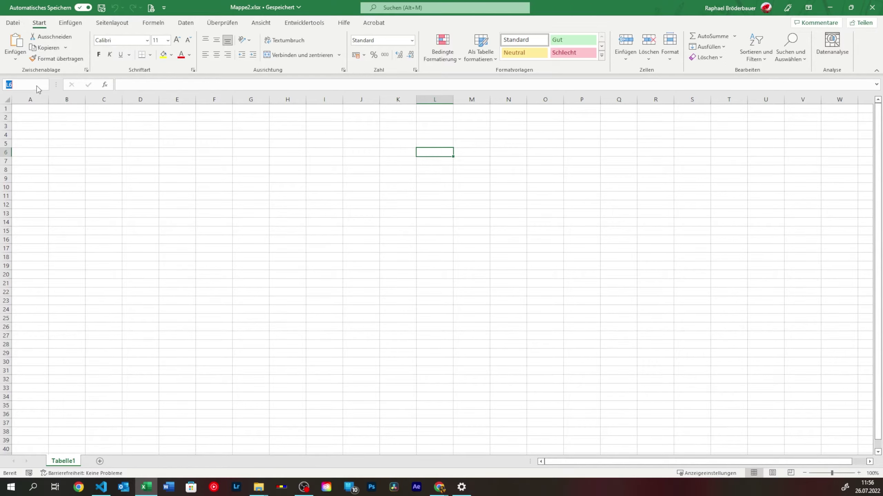
{"action": "left_click", "coordinate": [113, 132]}
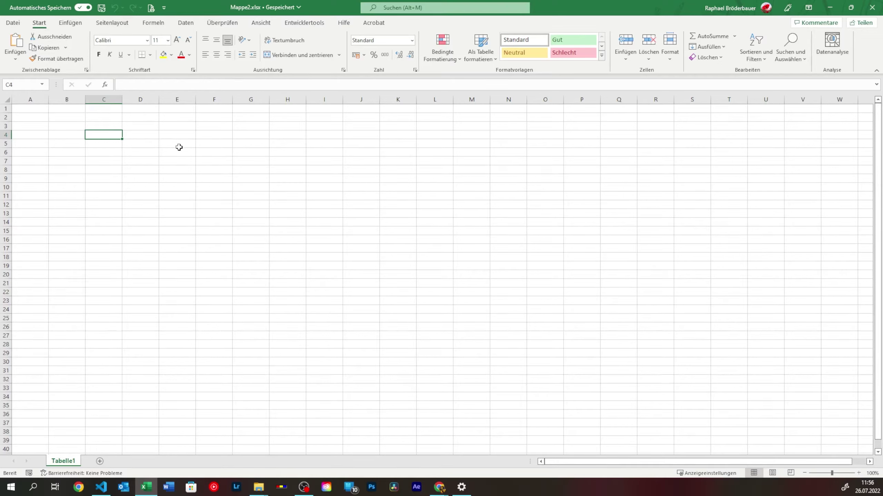
{"action": "left_click_drag", "start_coordinate": [15, 108], "coordinate": [575, 125]}
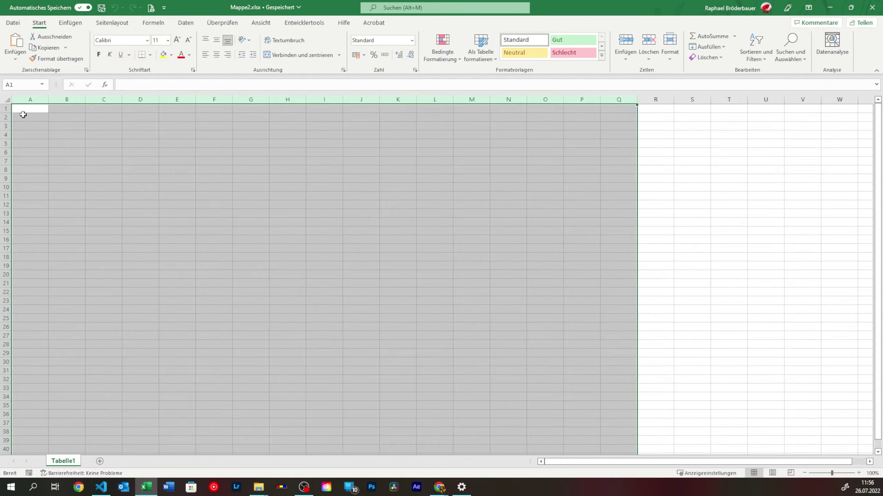
{"action": "left_click", "coordinate": [34, 100]}
{"action": "left_click_drag", "start_coordinate": [34, 100], "coordinate": [880, 105]}
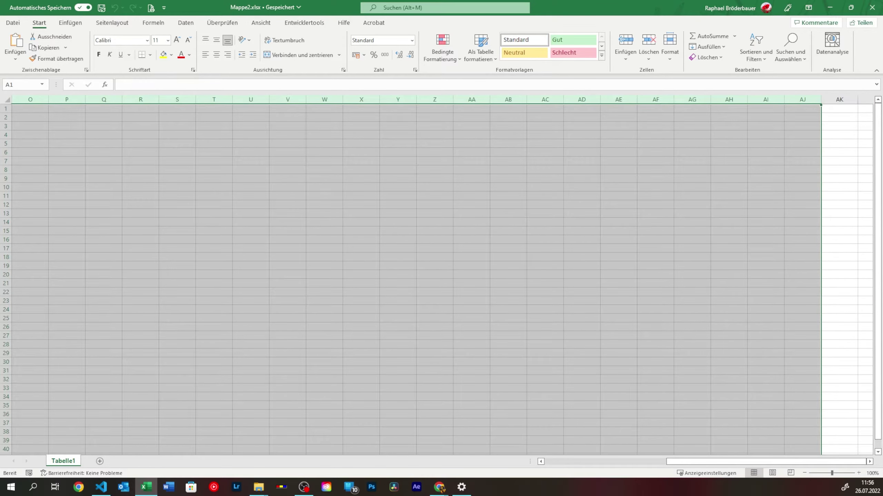
{"action": "left_click_drag", "start_coordinate": [880, 106], "coordinate": [805, 101]}
{"action": "left_click_drag", "start_coordinate": [795, 464], "coordinate": [672, 464]}
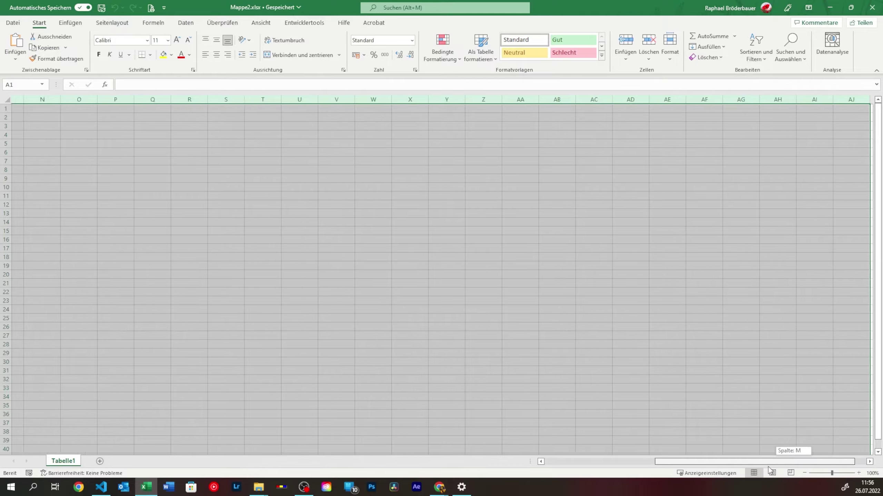
{"action": "left_click_drag", "start_coordinate": [3, 109], "coordinate": [3, 452]}
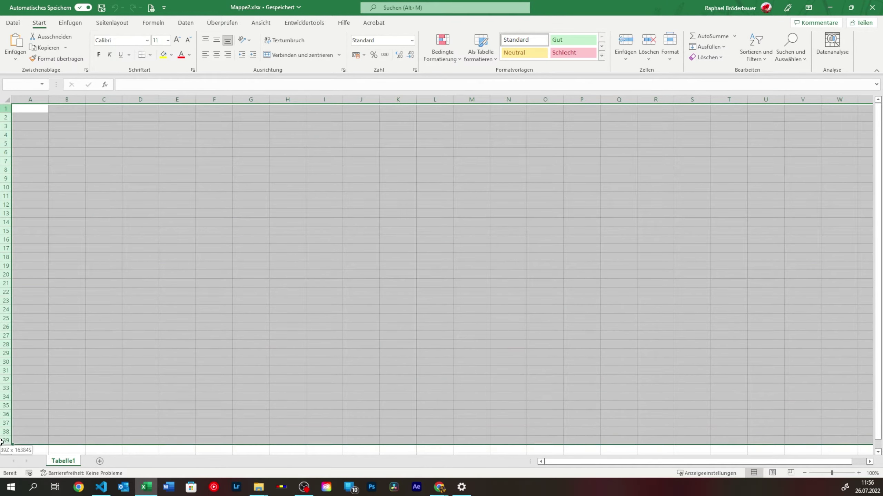
{"action": "left_click", "coordinate": [96, 287]}
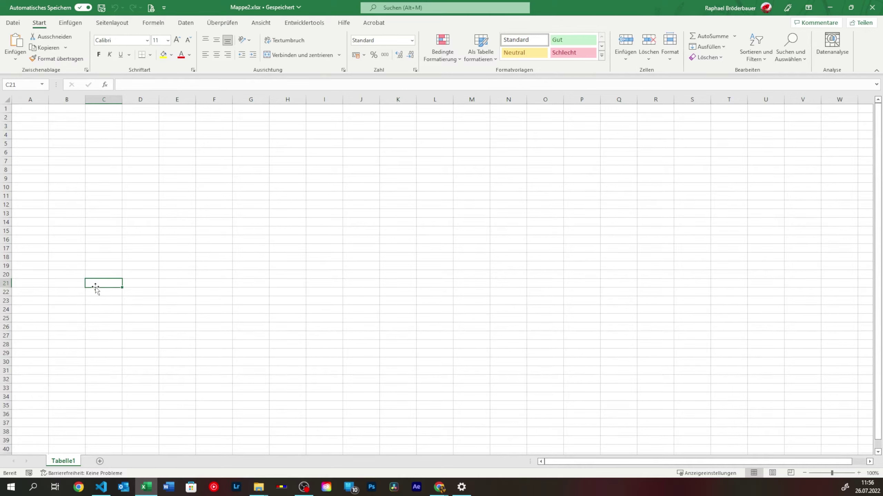
{"action": "left_click", "coordinate": [19, 134]}
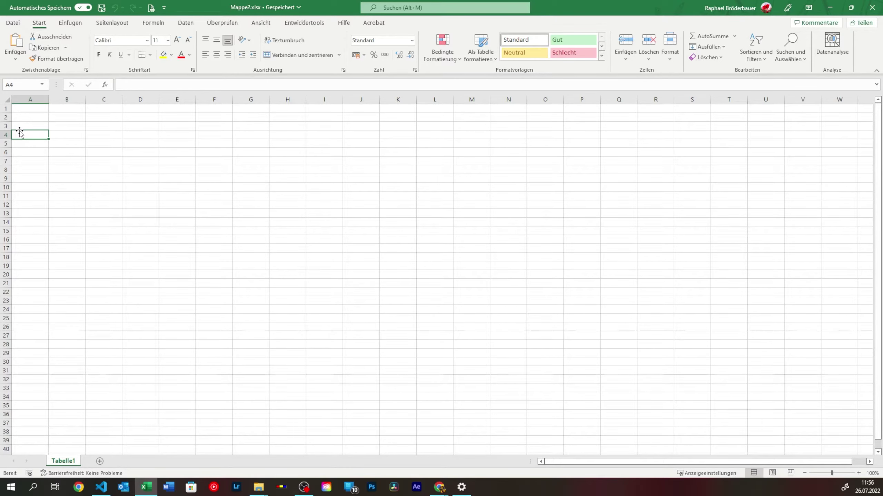
{"action": "scroll", "coordinate": [131, 263], "scroll_direction": "down", "scroll_amount": 7}
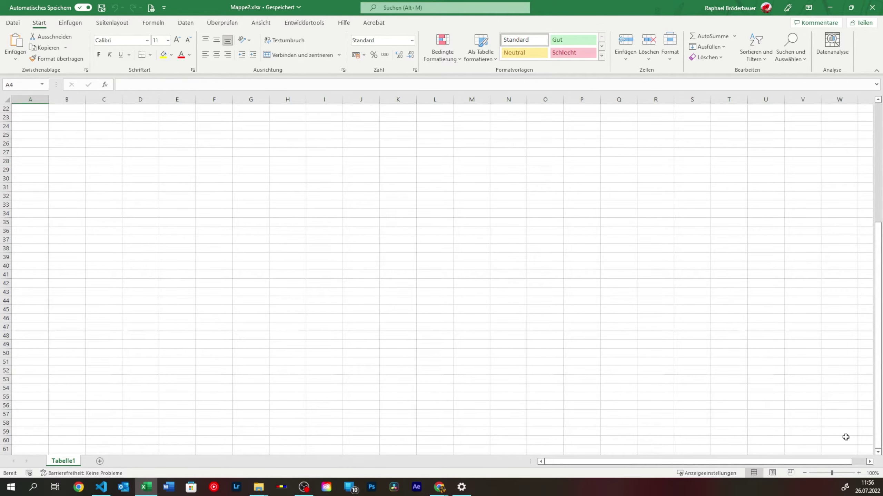
{"action": "left_click_drag", "start_coordinate": [881, 346], "coordinate": [881, 226]}
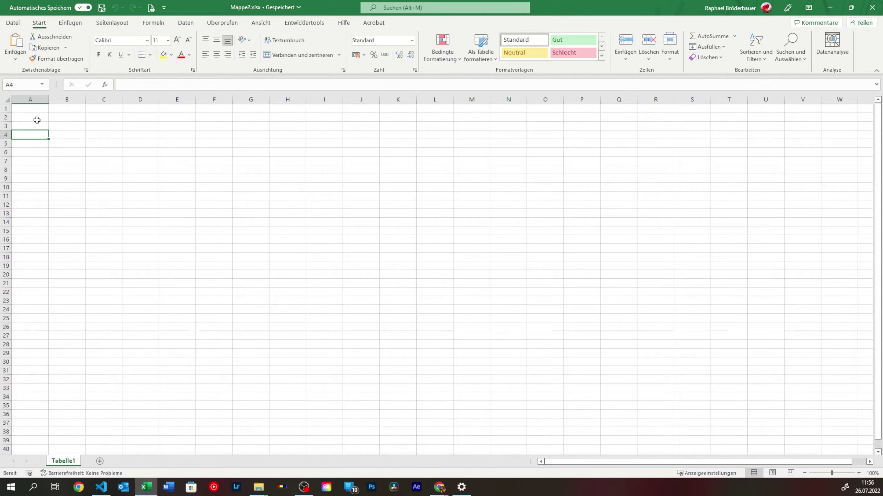
{"action": "left_click", "coordinate": [71, 98]}
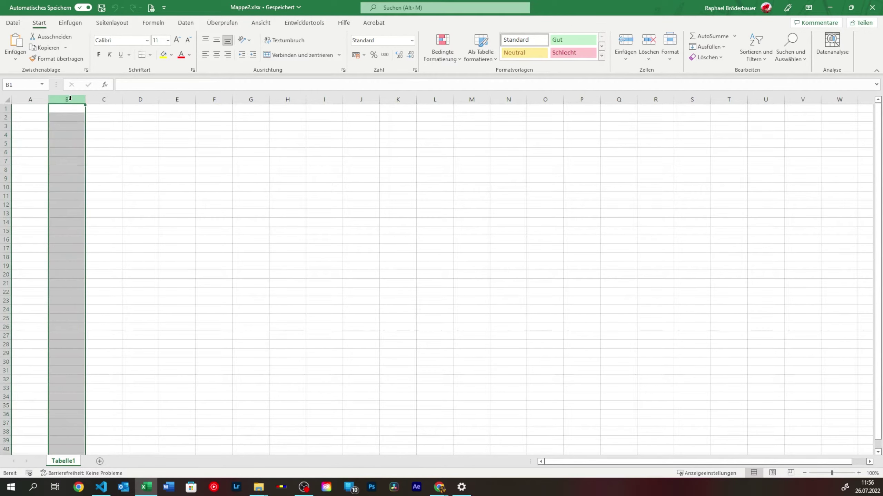
{"action": "left_click", "coordinate": [5, 144]}
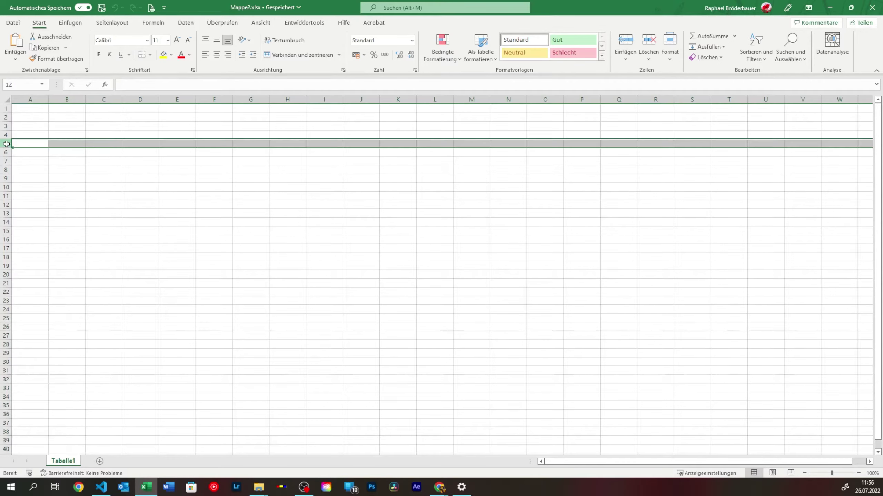
{"action": "left_click", "coordinate": [67, 145]}
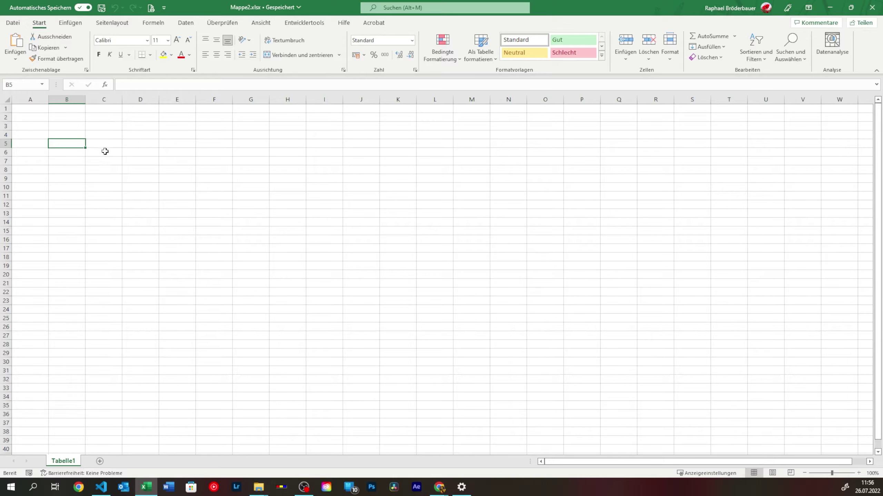
{"action": "left_click", "coordinate": [42, 84]}
{"action": "left_click", "coordinate": [42, 84]}
{"action": "left_click", "coordinate": [703, 328]}
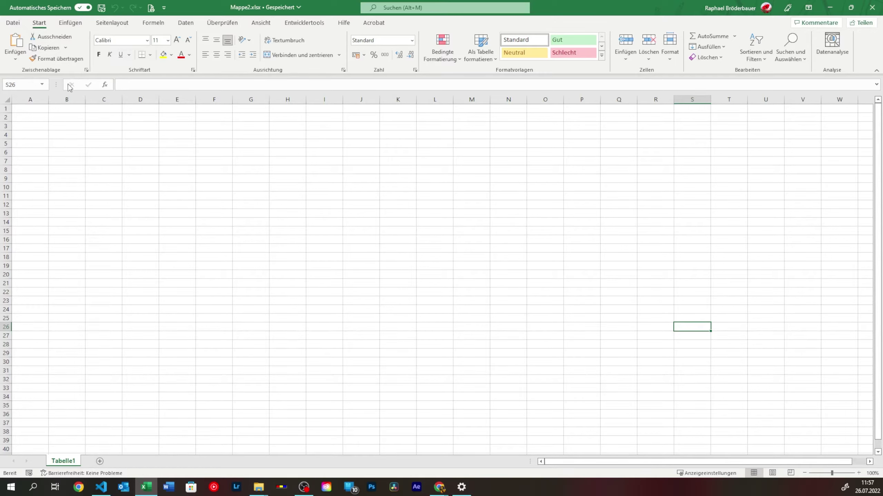
{"action": "left_click", "coordinate": [13, 85]}
{"action": "key", "text": "BackSpace"}
{"action": "type", "text": "L20"}
{"action": "key", "text": "Return"}
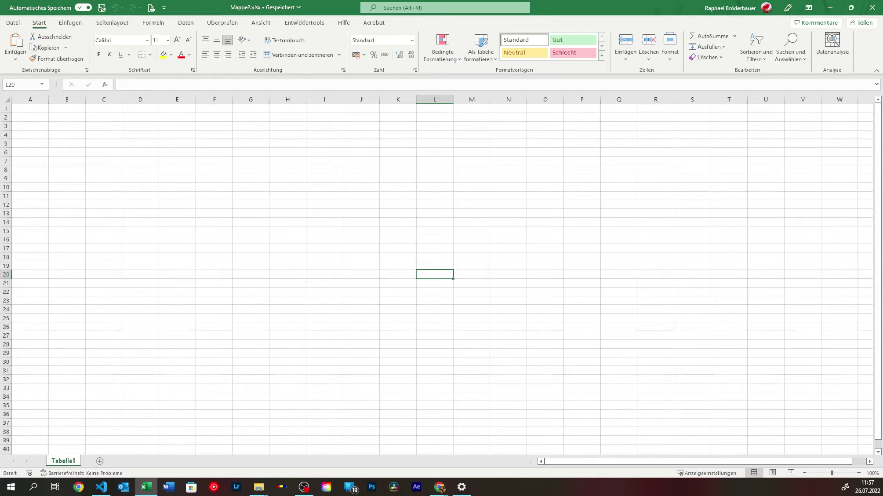
{"action": "left_click_drag", "start_coordinate": [58, 83], "coordinate": [229, 84]}
{"action": "left_click_drag", "start_coordinate": [133, 99], "coordinate": [34, 97]}
{"action": "left_click", "coordinate": [42, 85]}
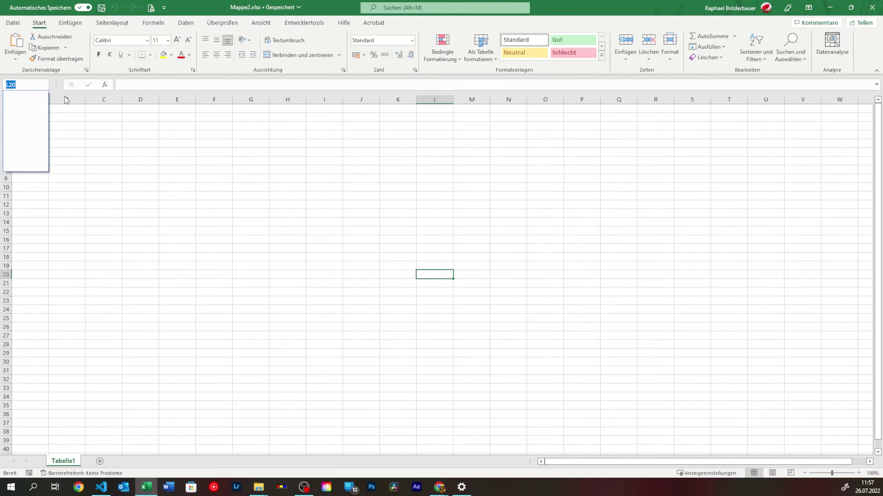
{"action": "left_click", "coordinate": [90, 117]}
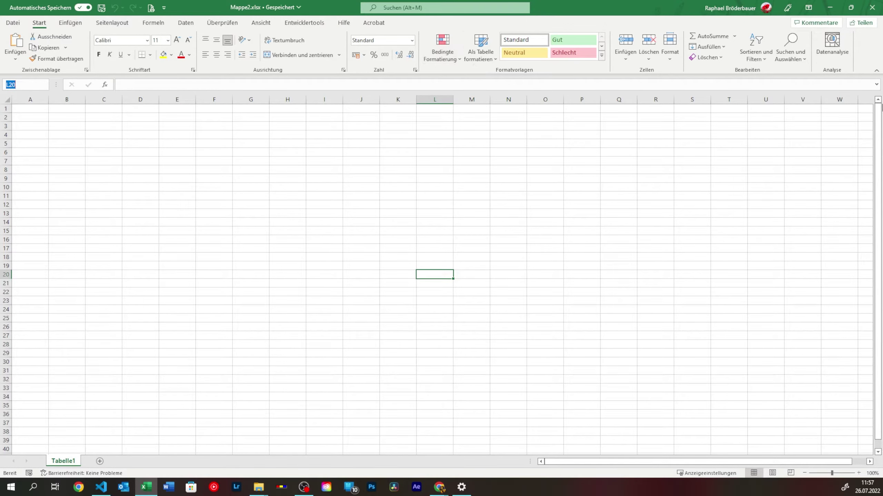
{"action": "left_click", "coordinate": [876, 84]}
{"action": "left_click", "coordinate": [876, 84]}
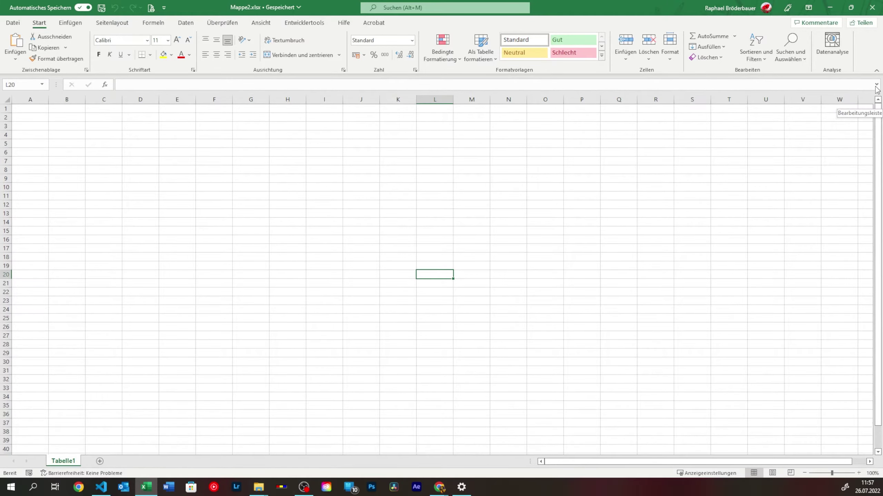
{"action": "left_click", "coordinate": [106, 86]}
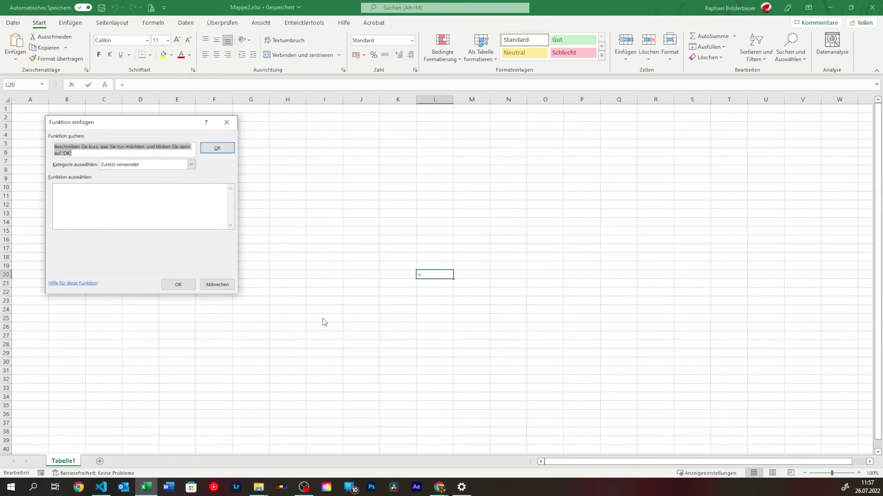
- Close Funktion einfügen and enter 'pihisohdoifhdsihgsb sdfjsdfdsff' in L20, pasting it twice more
{"action": "left_click", "coordinate": [220, 127]}
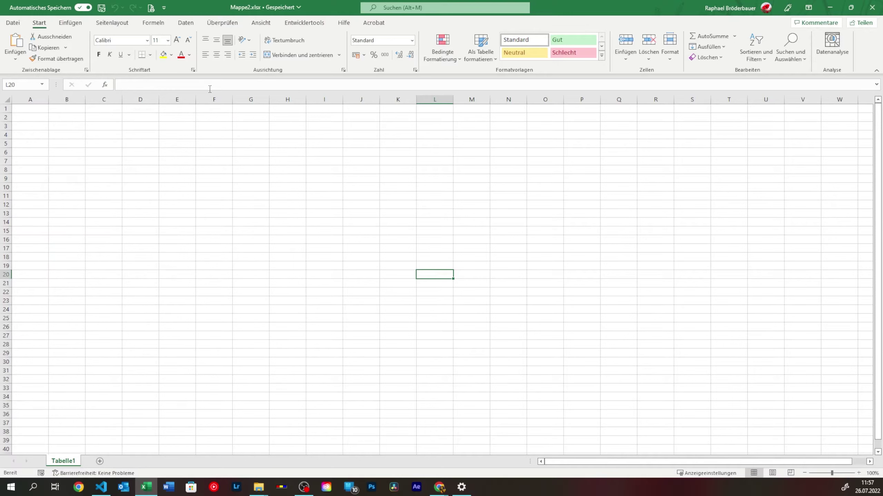
{"action": "type", "text": "pihisohdoifhdsihg"}
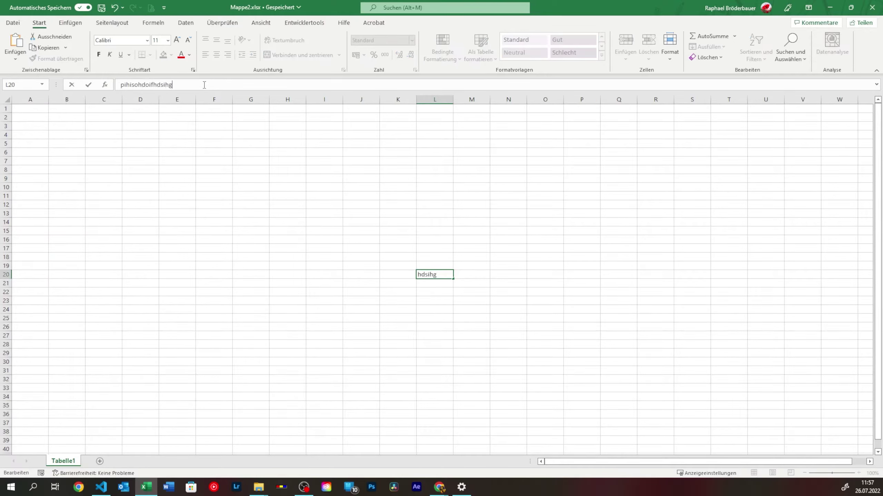
{"action": "type", "text": "sb sdfjsdfds"}
{"action": "type", "text": "fff"}
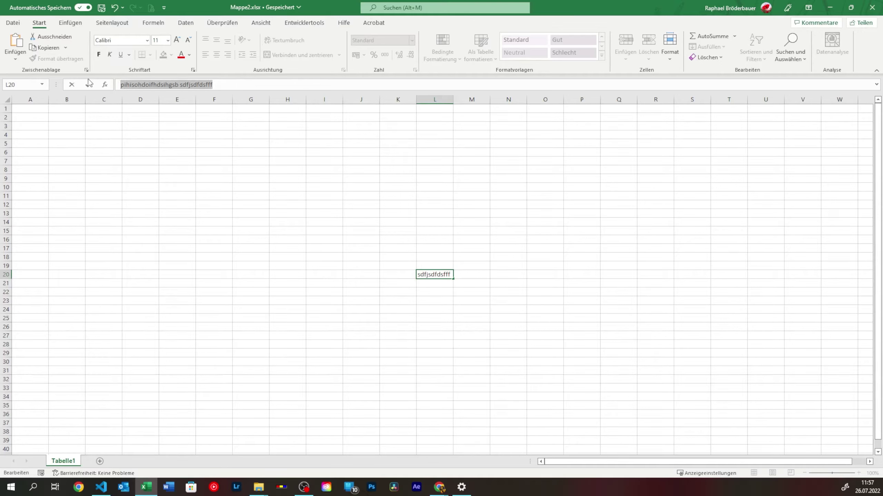
{"action": "key", "text": "ctrl+v"}
{"action": "key", "text": "ctrl+v"}
{"action": "key", "text": "ctrl+v"}
{"action": "key", "text": "ctrl+v"}
{"action": "key", "text": "ctrl+v"}
{"action": "key", "text": "ctrl+v"}
{"action": "key", "text": "ctrl+v"}
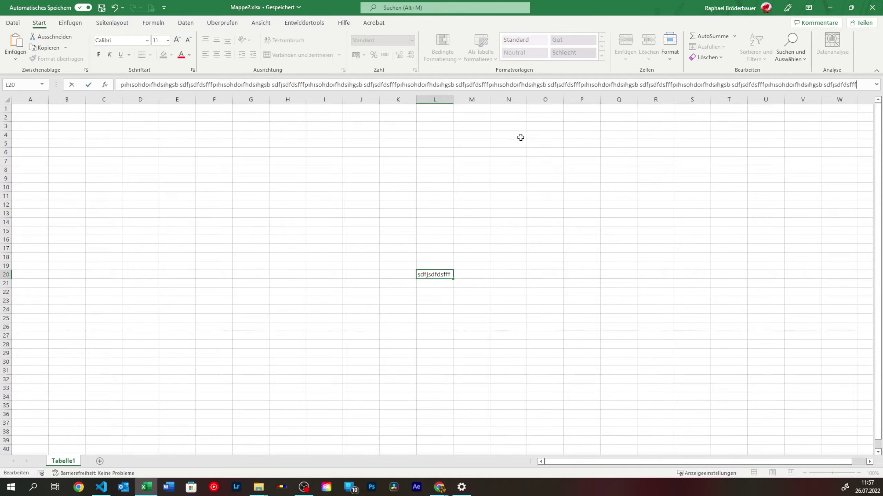
{"action": "key", "text": "ctrl+v"}
{"action": "key", "text": "ctrl+v"}
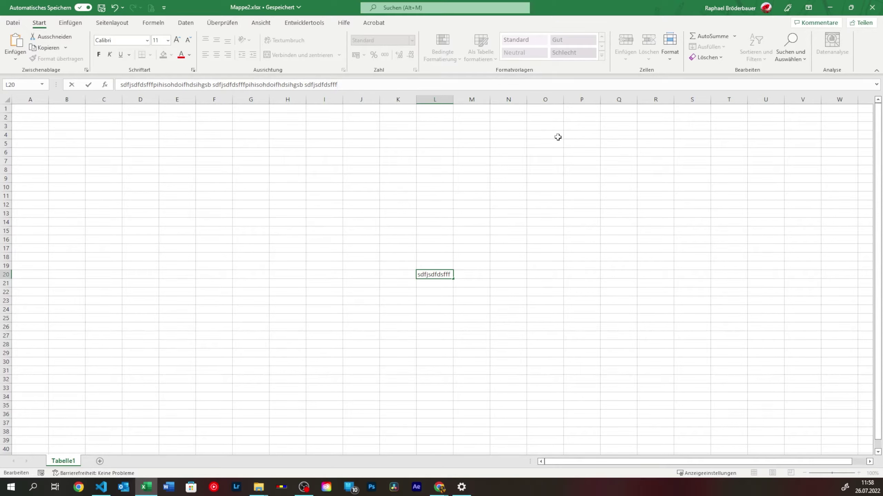
- Delete the repeated text from L20 and bring up Funktion einfügen again
{"action": "key", "text": "BackSpace"}
{"action": "key", "text": "BackSpace"}
{"action": "key", "text": "BackSpace"}
{"action": "key", "text": "BackSpace"}
{"action": "key", "text": "BackSpace"}
{"action": "key", "text": "BackSpace"}
{"action": "key", "text": "BackSpace"}
{"action": "key", "text": "BackSpace"}
{"action": "key", "text": "BackSpace"}
{"action": "key", "text": "BackSpace"}
{"action": "key", "text": "BackSpace"}
{"action": "key", "text": "BackSpace"}
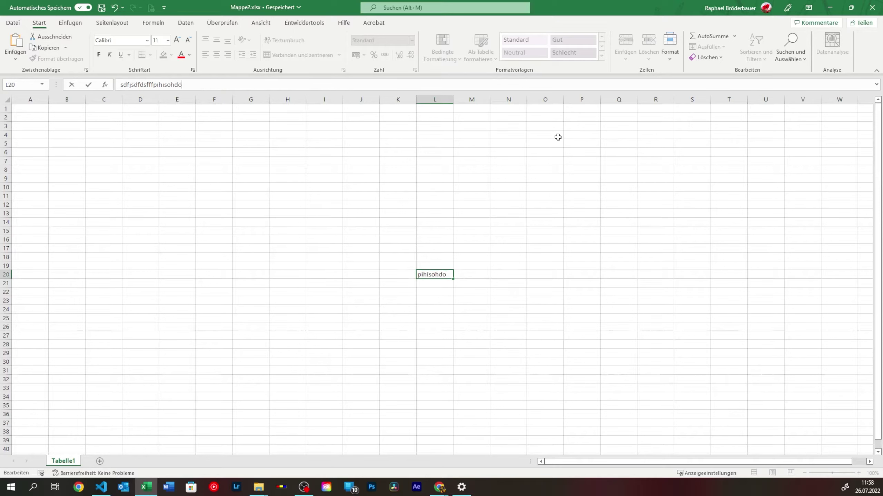
{"action": "key", "text": "BackSpace"}
{"action": "key", "text": "BackSpace"}
{"action": "key", "text": "BackSpace"}
{"action": "key", "text": "BackSpace"}
{"action": "key", "text": "BackSpace"}
{"action": "key", "text": "BackSpace"}
{"action": "key", "text": "BackSpace"}
{"action": "key", "text": "BackSpace"}
{"action": "key", "text": "BackSpace"}
{"action": "key", "text": "BackSpace"}
{"action": "key", "text": "BackSpace"}
{"action": "key", "text": "BackSpace"}
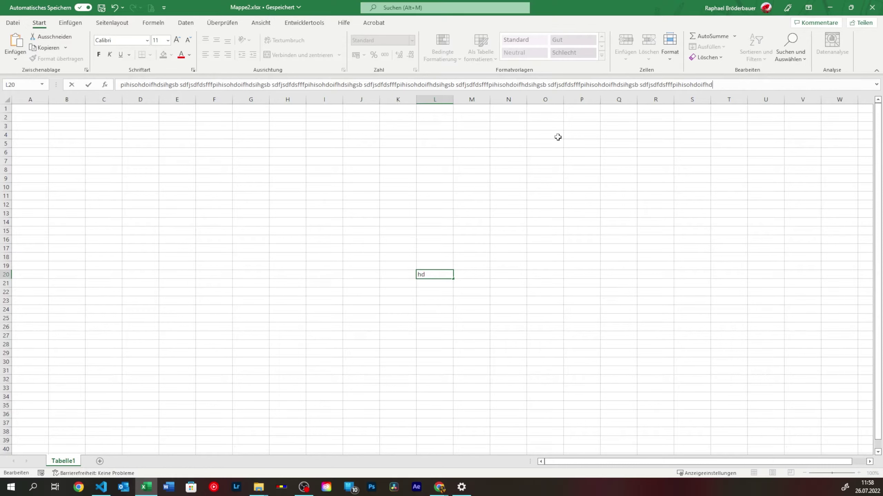
{"action": "key", "text": "BackSpace"}
{"action": "key", "text": "BackSpace"}
{"action": "key", "text": "BackSpace"}
{"action": "key", "text": "BackSpace"}
{"action": "key", "text": "BackSpace"}
{"action": "key", "text": "BackSpace"}
{"action": "key", "text": "BackSpace"}
{"action": "key", "text": "BackSpace"}
{"action": "key", "text": "BackSpace"}
{"action": "key", "text": "BackSpace"}
{"action": "key", "text": "BackSpace"}
{"action": "key", "text": "BackSpace"}
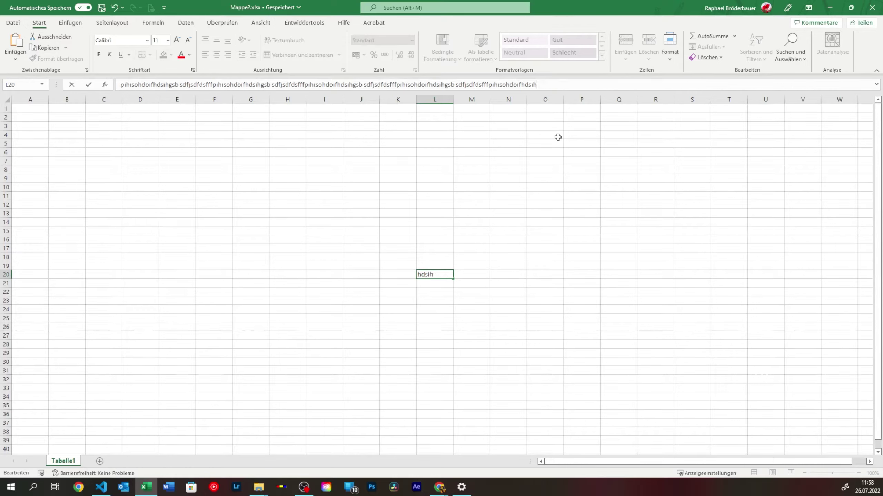
{"action": "key", "text": "BackSpace"}
{"action": "key", "text": "BackSpace"}
{"action": "key", "text": "BackSpace"}
{"action": "key", "text": "BackSpace"}
{"action": "key", "text": "BackSpace"}
{"action": "key", "text": "BackSpace"}
{"action": "key", "text": "BackSpace"}
{"action": "key", "text": "BackSpace"}
{"action": "key", "text": "BackSpace"}
{"action": "key", "text": "BackSpace"}
{"action": "key", "text": "BackSpace"}
{"action": "key", "text": "BackSpace"}
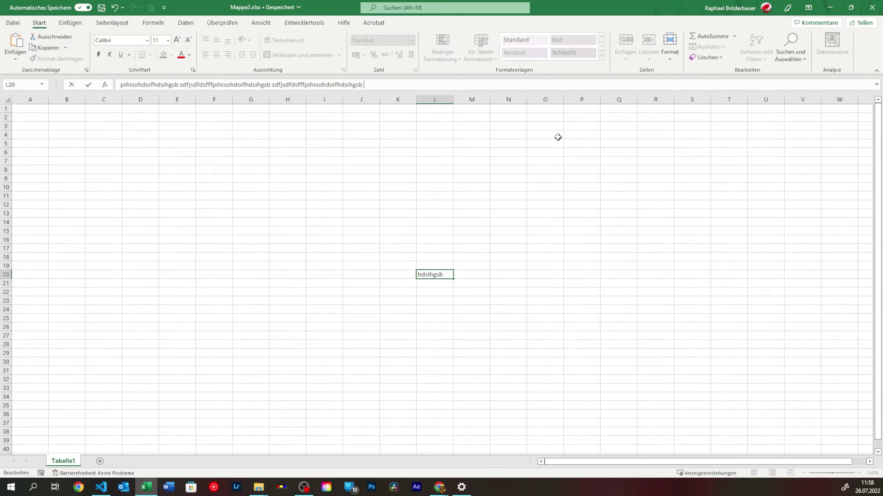
{"action": "key", "text": "BackSpace"}
{"action": "key", "text": "BackSpace"}
{"action": "key", "text": "BackSpace"}
{"action": "key", "text": "BackSpace"}
{"action": "key", "text": "BackSpace"}
{"action": "key", "text": "BackSpace"}
{"action": "key", "text": "BackSpace"}
{"action": "key", "text": "BackSpace"}
{"action": "key", "text": "BackSpace"}
{"action": "key", "text": "BackSpace"}
{"action": "key", "text": "BackSpace"}
{"action": "key", "text": "BackSpace"}
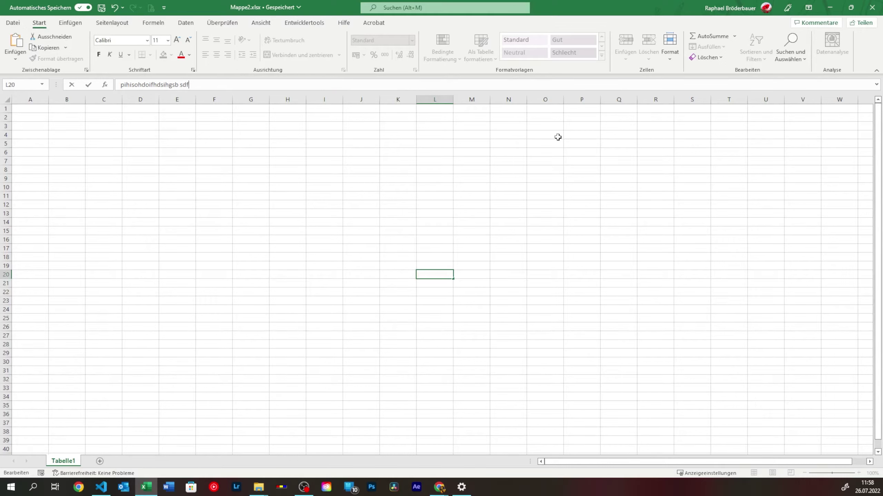
{"action": "key", "text": "BackSpace"}
{"action": "key", "text": "BackSpace"}
{"action": "key", "text": "BackSpace"}
{"action": "key", "text": "BackSpace"}
{"action": "key", "text": "BackSpace"}
{"action": "key", "text": "BackSpace"}
{"action": "left_click", "coordinate": [104, 85]}
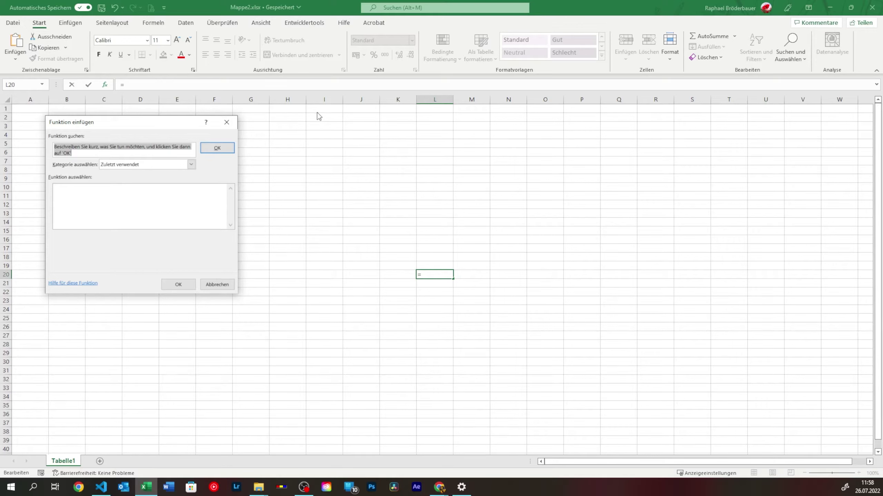
- Cancel the insert-function entry and expand, then collapse, the formula bar
{"action": "left_click", "coordinate": [232, 118]}
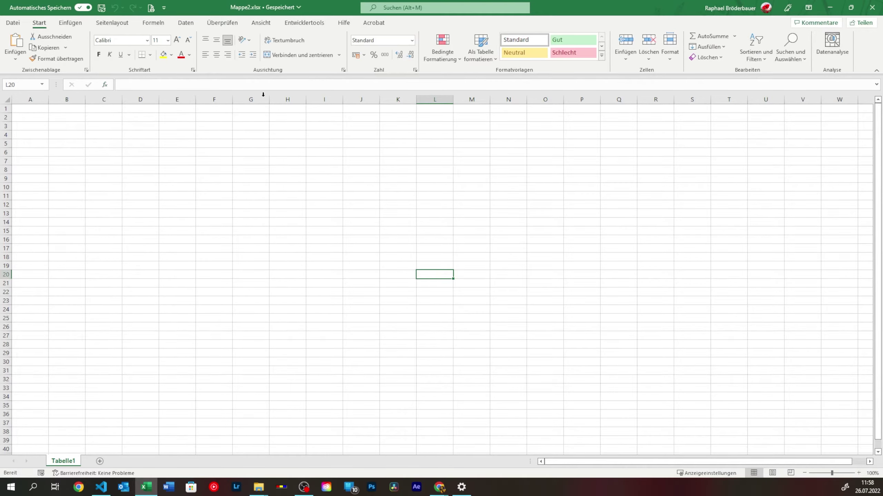
{"action": "left_click", "coordinate": [213, 87]}
{"action": "left_click", "coordinate": [876, 85]}
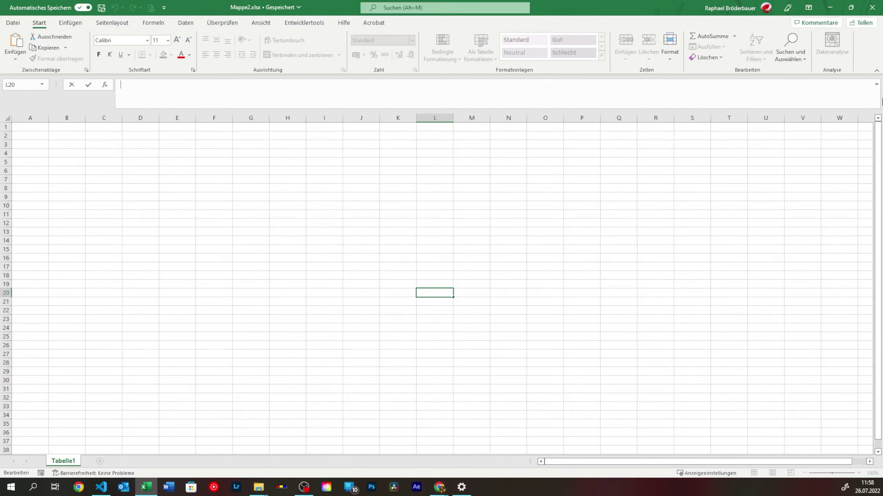
{"action": "left_click", "coordinate": [876, 85]}
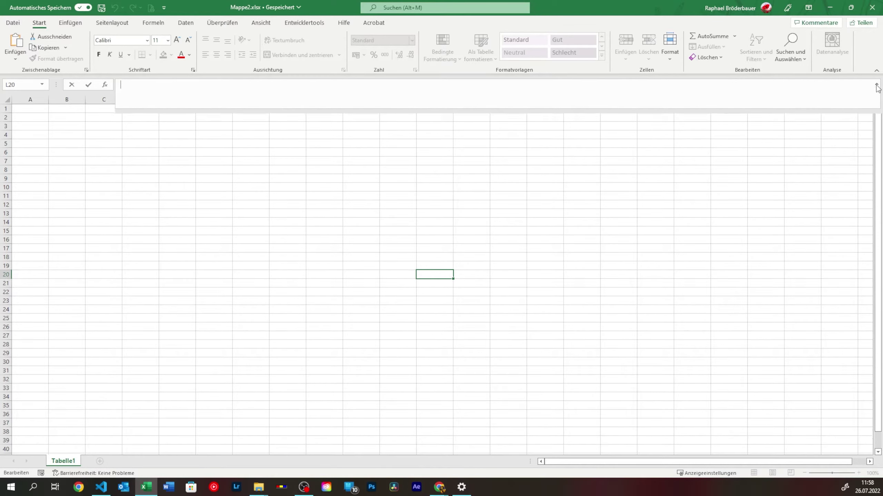
- Enter test text in L9, ending with 'jögjkdfjgkdfjgldfjgkldfkg'
{"action": "left_click", "coordinate": [426, 180]}
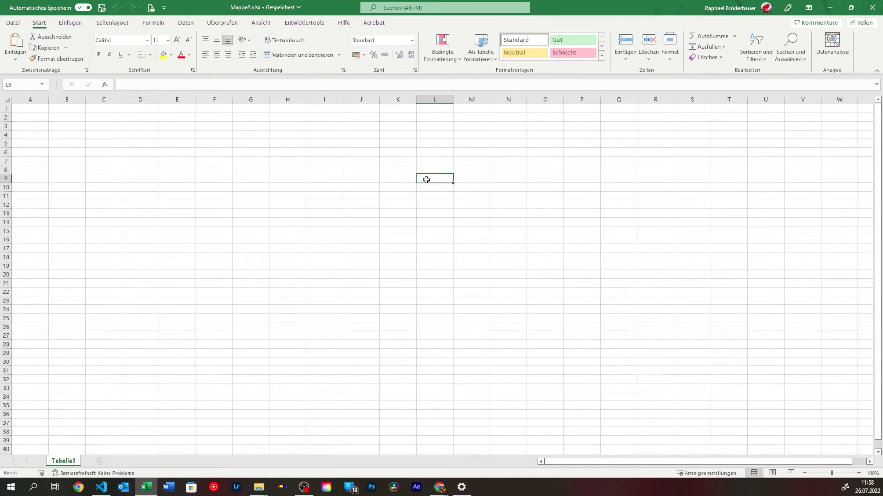
{"action": "type", "text": "64687"}
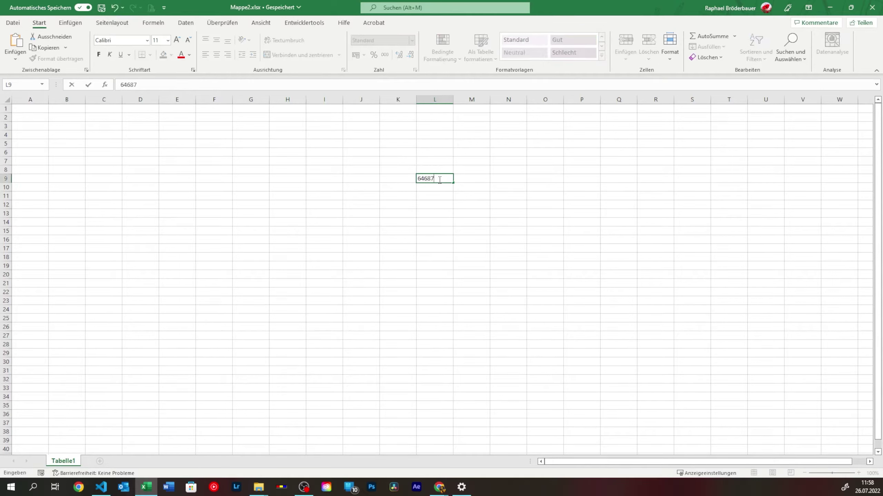
{"action": "key", "text": "BackSpace"}
{"action": "key", "text": "BackSpace"}
{"action": "key", "text": "BackSpace"}
{"action": "type", "text": "hsdklfsdhf"}
{"action": "key", "text": "BackSpace"}
{"action": "key", "text": "BackSpace"}
{"action": "key", "text": "BackSpace"}
{"action": "type", "text": "dsakdl"}
{"action": "left_click", "coordinate": [182, 85]}
{"action": "key", "text": "shift+Left"}
{"action": "key", "text": "shift+Left"}
{"action": "key", "text": "shift+Left"}
{"action": "double_click", "coordinate": [109, 84]}
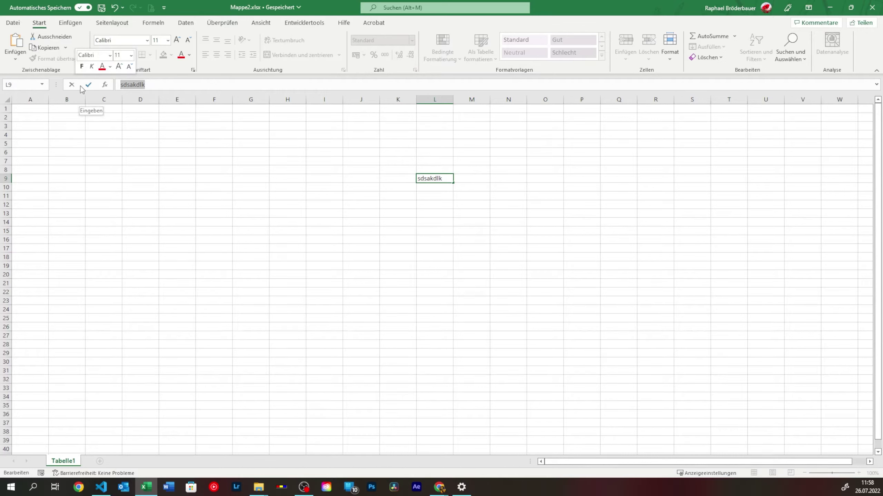
{"action": "type", "text": "jögjkdfjgkdf"}
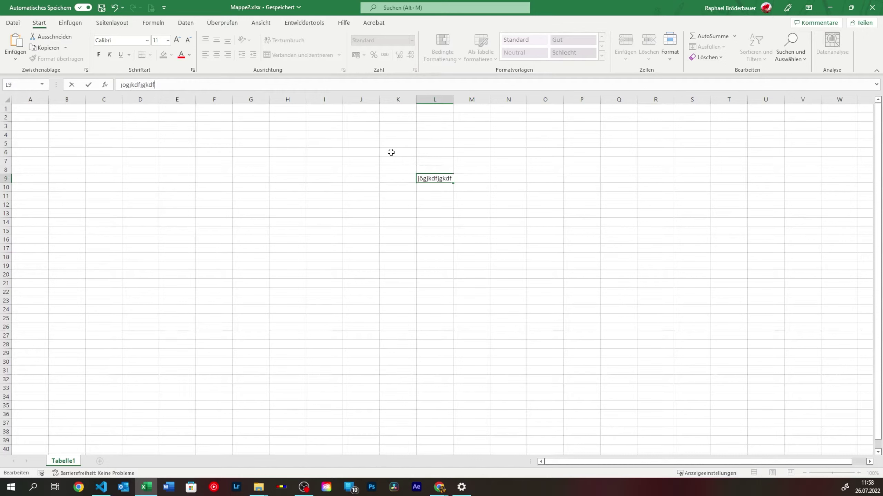
{"action": "type", "text": "jgldfjgkldfkg"}
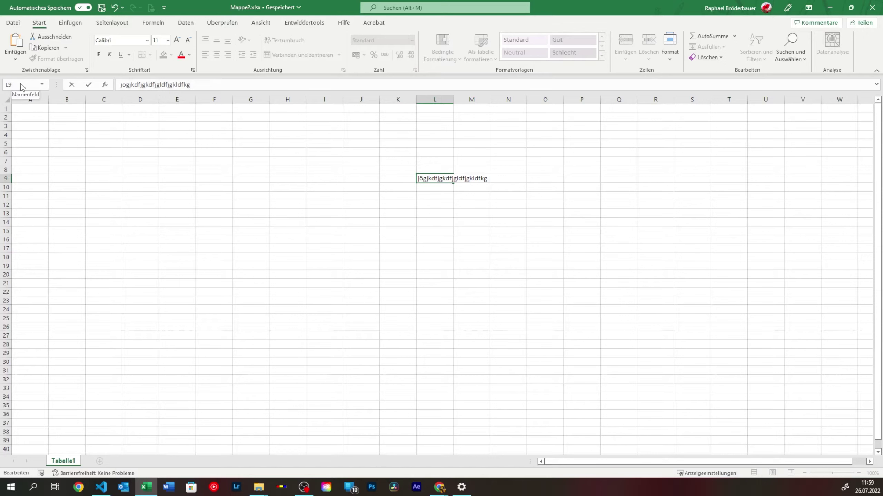
{"action": "key", "text": "Return"}
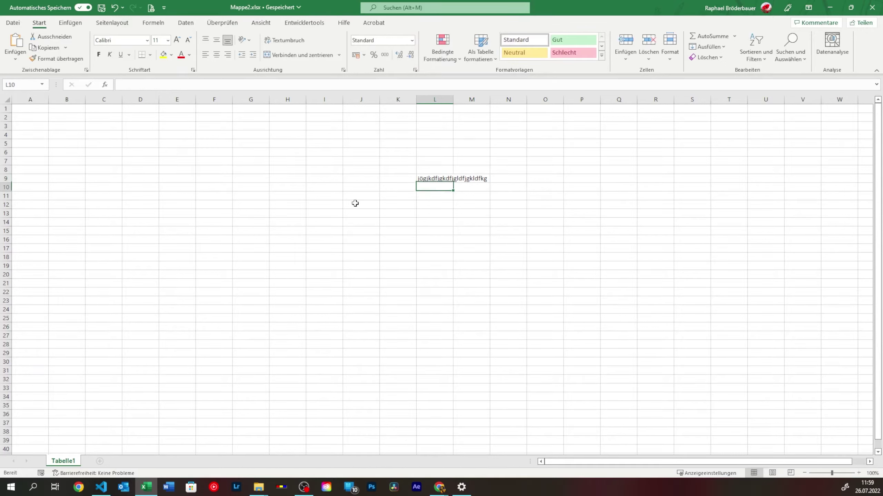
- Jump to M9 via the Name Box and enter 'ghghj'
{"action": "left_click", "coordinate": [11, 85]}
{"action": "type", "text": "M9"}
{"action": "key", "text": "Return"}
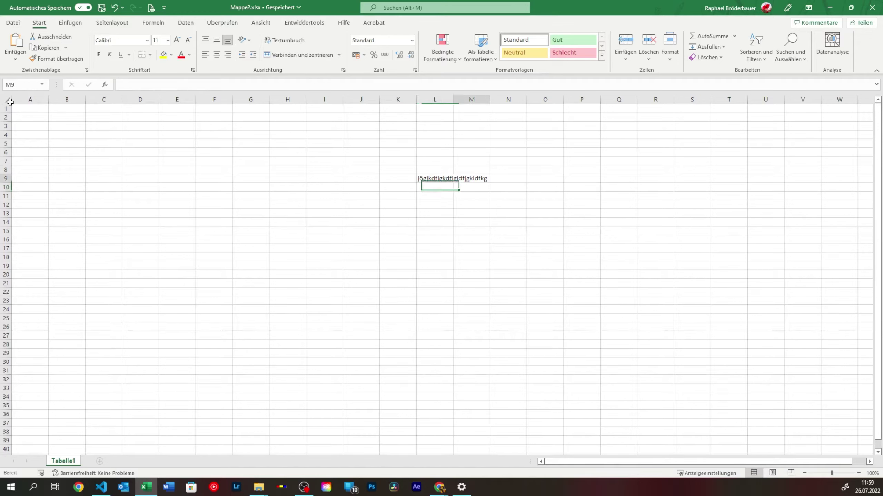
{"action": "type", "text": "ghghj"}
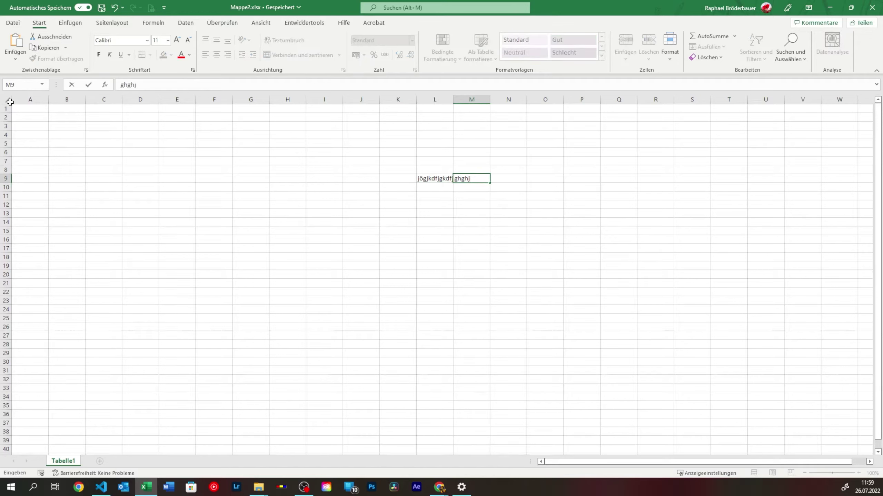
{"action": "key", "text": "Return"}
{"action": "left_click_drag", "start_coordinate": [480, 259], "coordinate": [480, 268]}
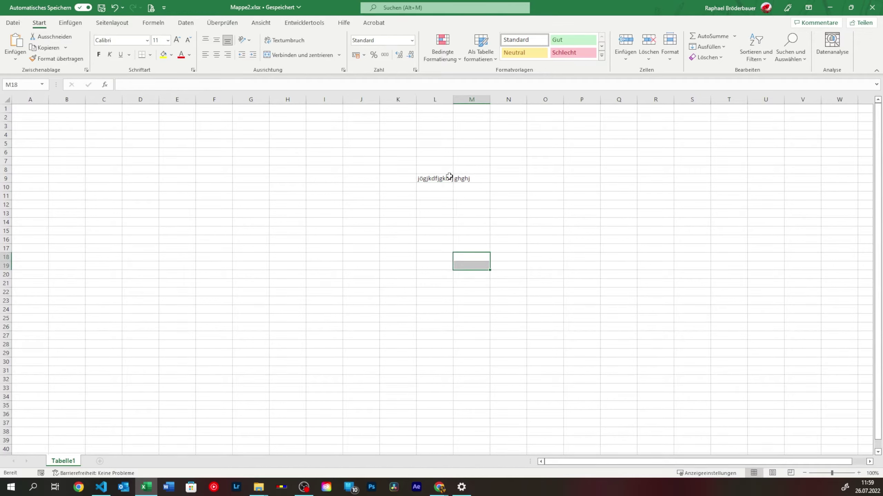
{"action": "left_click", "coordinate": [449, 177]}
{"action": "left_click", "coordinate": [476, 181]}
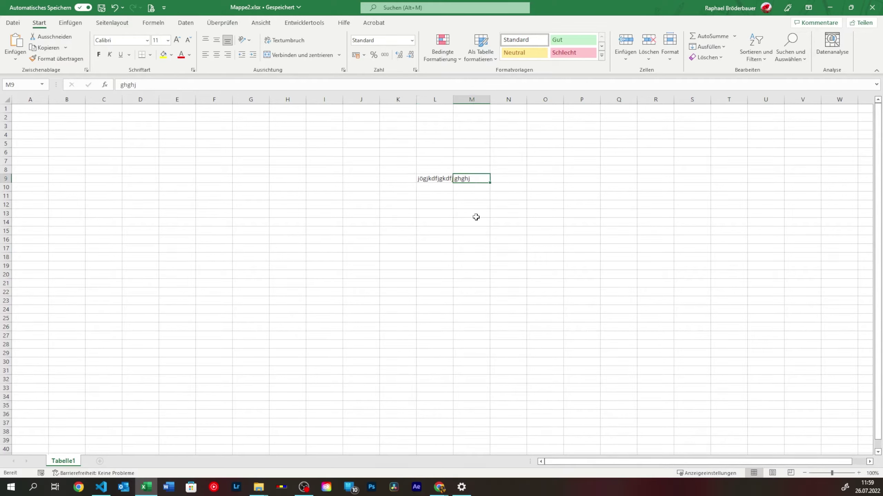
{"action": "left_click", "coordinate": [444, 180]}
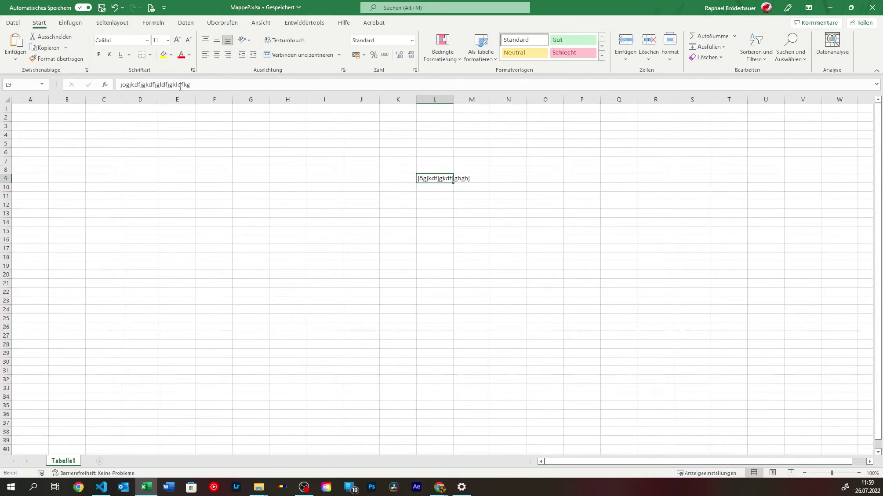
- Insert 5646 into L9's text, making it 'jögjkdfjgkdf5646jgldfjgkldfkg'
{"action": "left_click_drag", "start_coordinate": [195, 85], "coordinate": [88, 82]}
{"action": "left_click", "coordinate": [155, 83]}
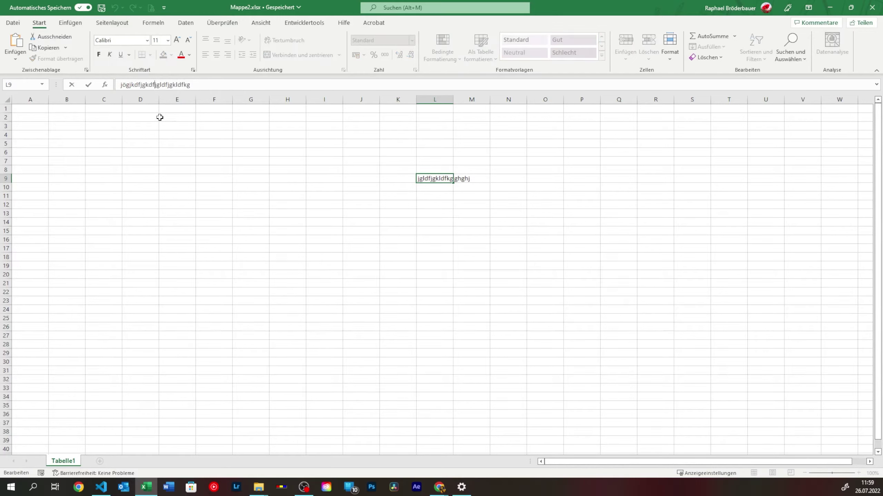
{"action": "type", "text": "5646"}
{"action": "left_click", "coordinate": [581, 278]}
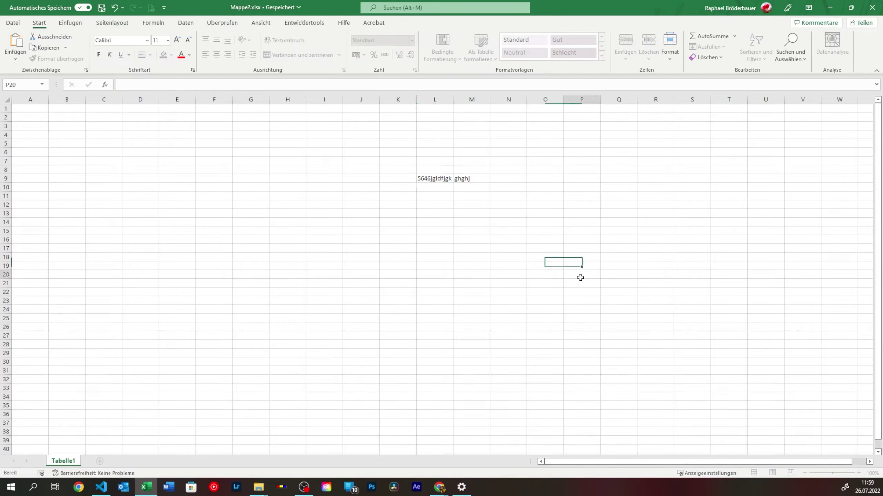
{"action": "left_click", "coordinate": [433, 177]}
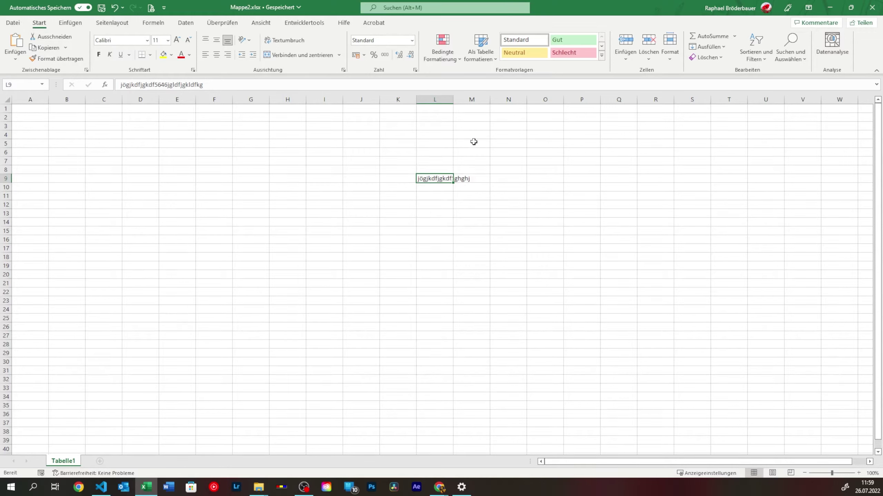
{"action": "left_click", "coordinate": [6, 99]}
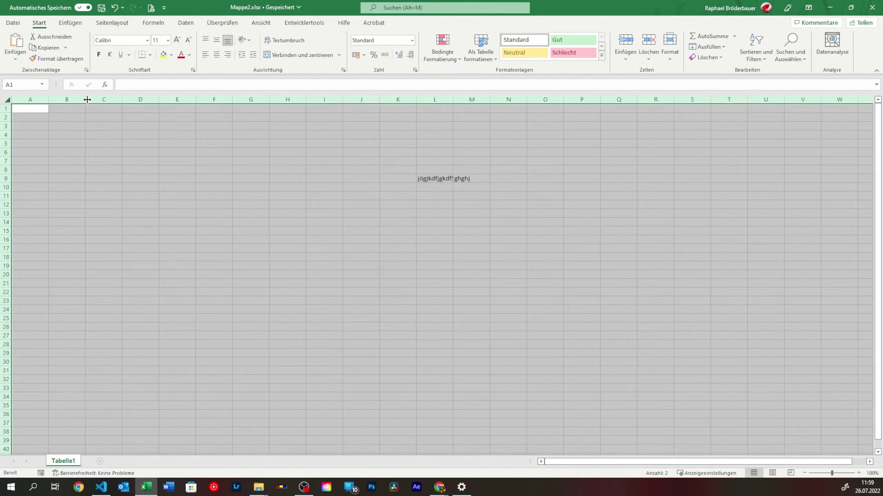
- AutoFit all columns to their contents
{"action": "double_click", "coordinate": [87, 99]}
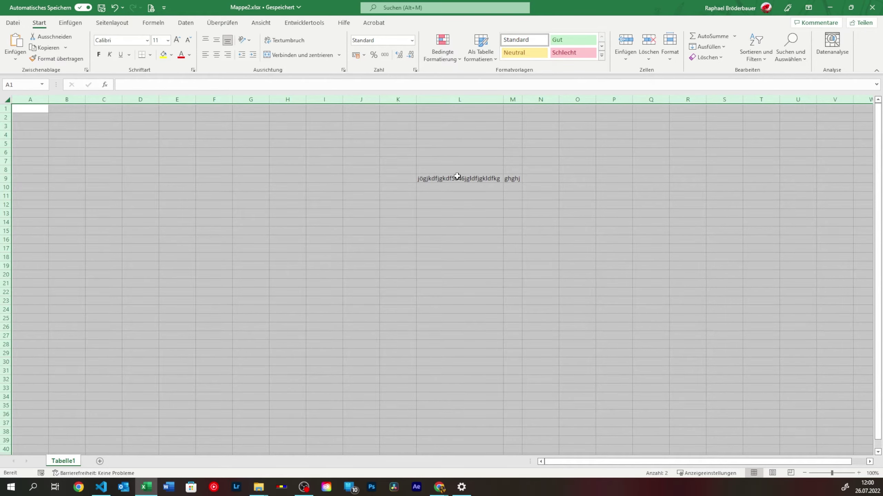
{"action": "left_click", "coordinate": [285, 184]}
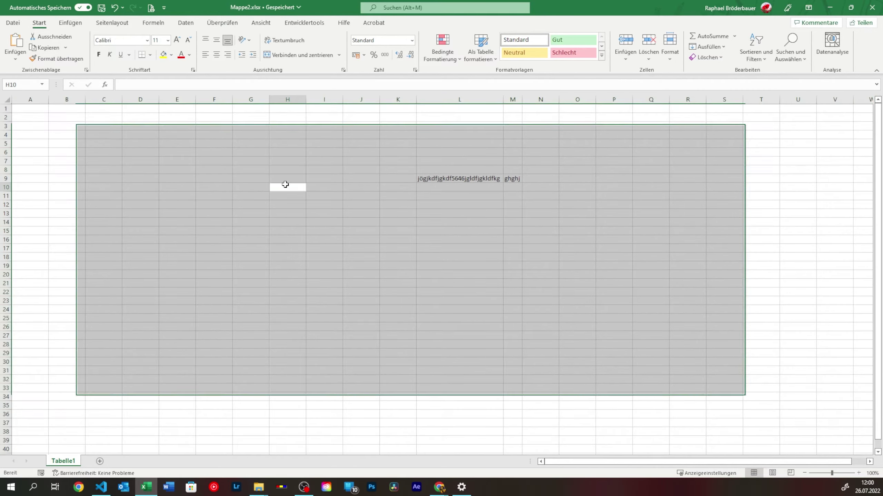
{"action": "left_click", "coordinate": [285, 184]}
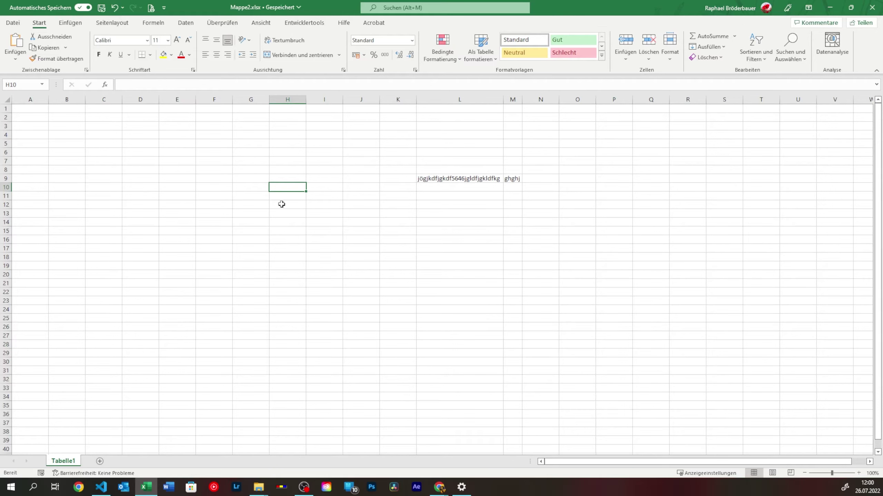
- Enter three stacked lines 'kjsdkfj', 'lsdlhf', 'lhksdjf' in H10 using Alt+Enter
{"action": "type", "text": "kjsdkfj"}
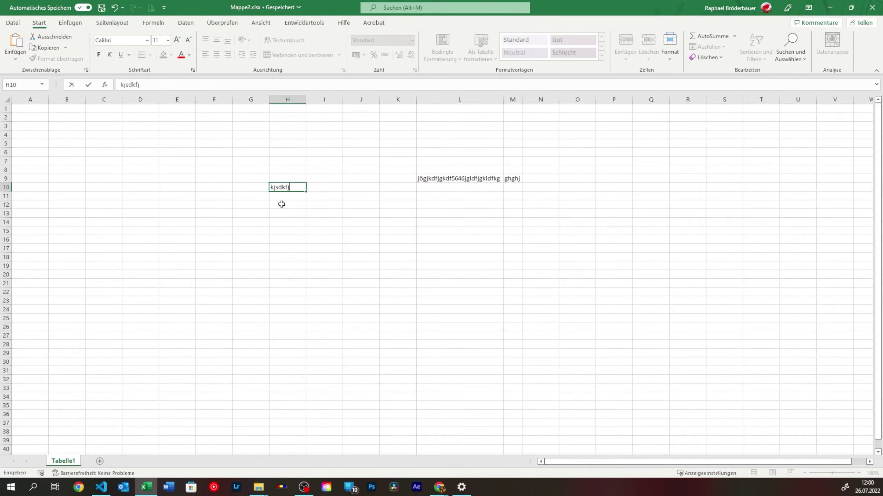
{"action": "key", "text": "alt+Return"}
{"action": "type", "text": "lsdlhf"}
{"action": "key", "text": "alt+Return"}
{"action": "type", "text": "lhksdjf"}
{"action": "key", "text": "Return"}
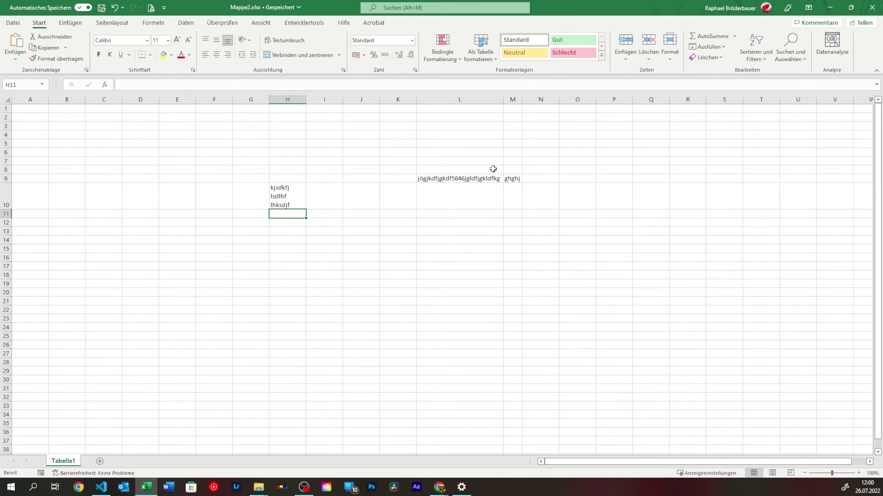
- Delete all contents of range G7:P15
{"action": "left_click_drag", "start_coordinate": [246, 159], "coordinate": [626, 251]}
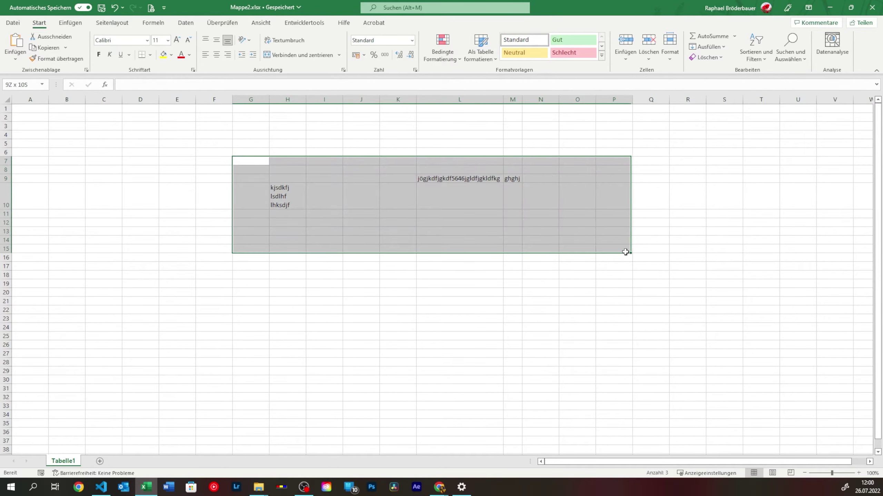
{"action": "key", "text": "Delete"}
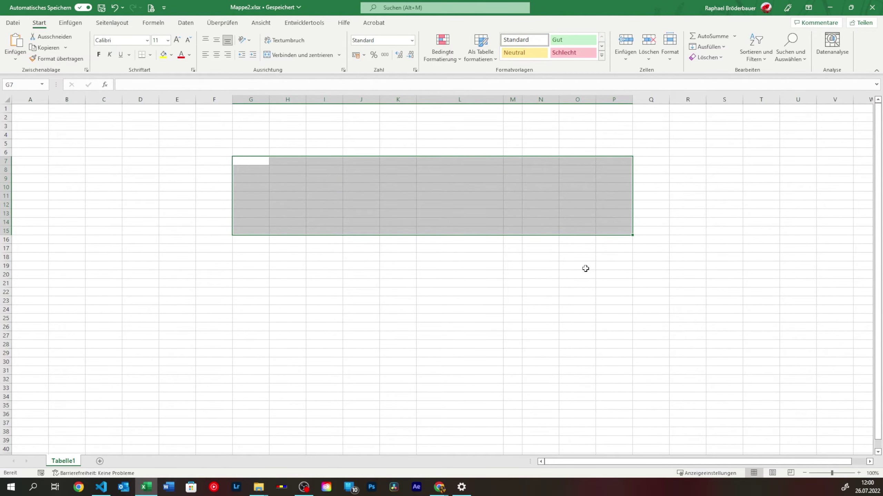
{"action": "left_click", "coordinate": [585, 268]}
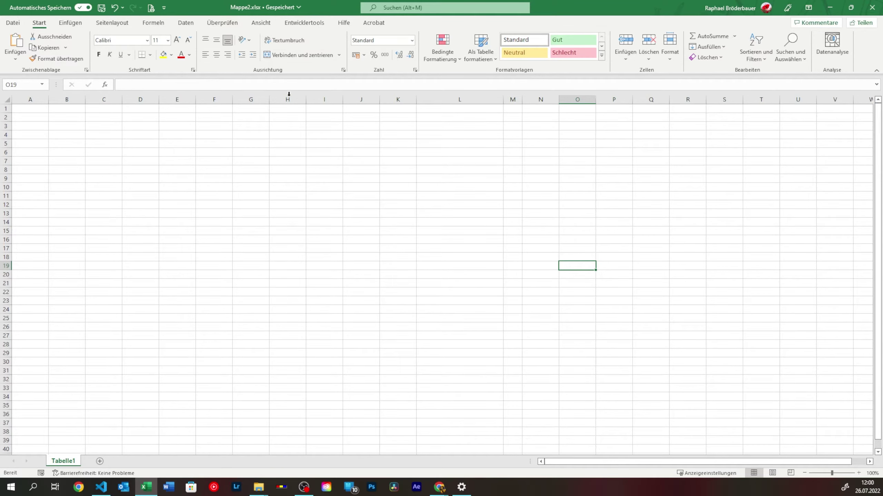
- Try selecting columns L, G and D, row 7, and the whole sheet, ending on J18
{"action": "left_click", "coordinate": [513, 100]}
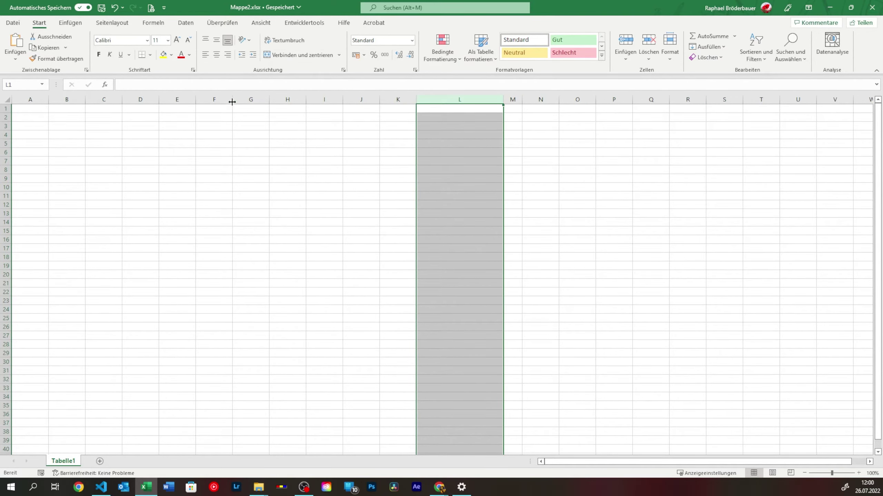
{"action": "left_click", "coordinate": [253, 99]}
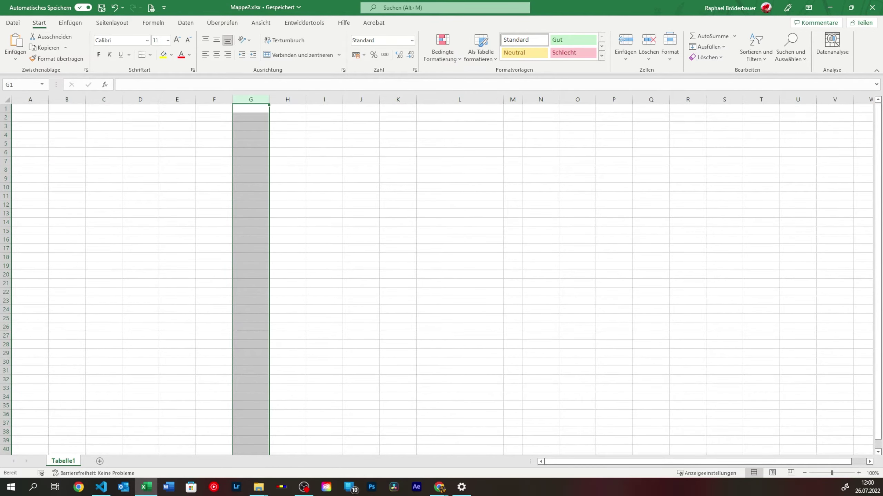
{"action": "left_click", "coordinate": [6, 160]}
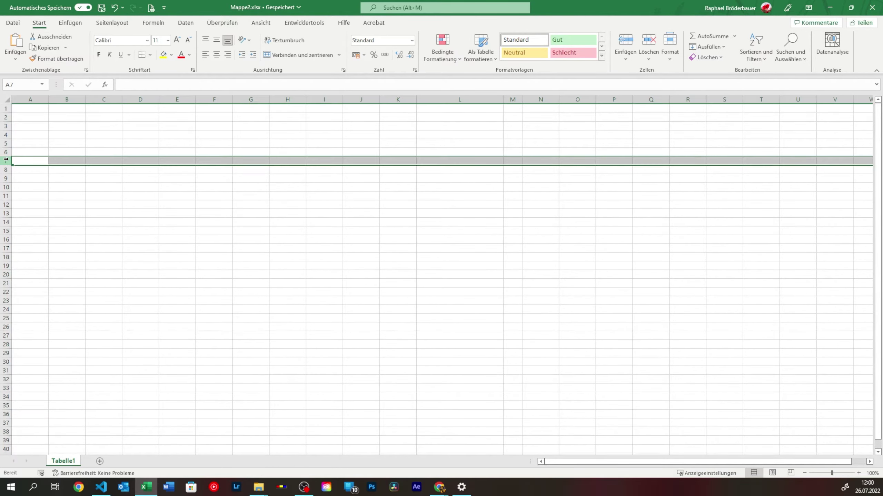
{"action": "left_click", "coordinate": [136, 100], "text": "ctrl"}
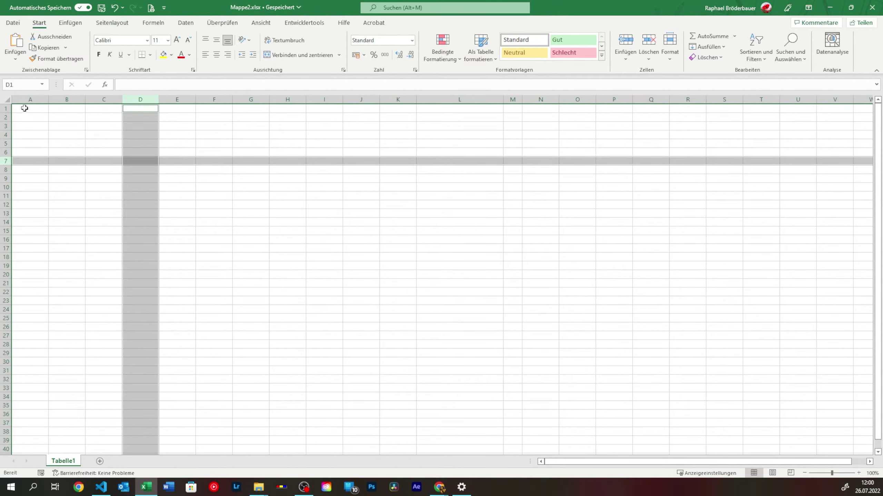
{"action": "left_click", "coordinate": [7, 100]}
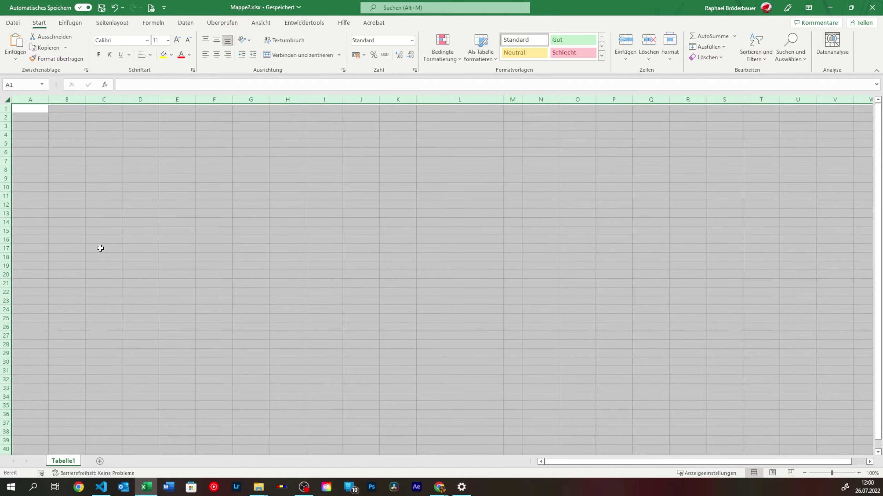
{"action": "left_click", "coordinate": [363, 257]}
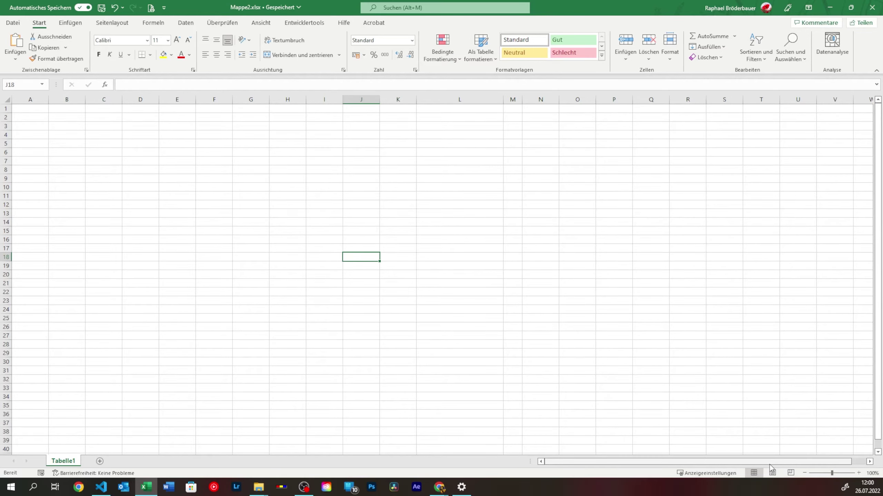
{"action": "mouse_move", "coordinate": [769, 464]}
{"action": "left_mouse_down"}
{"action": "mouse_move", "coordinate": [796, 460]}
{"action": "mouse_move", "coordinate": [661, 463]}
{"action": "left_mouse_up"}
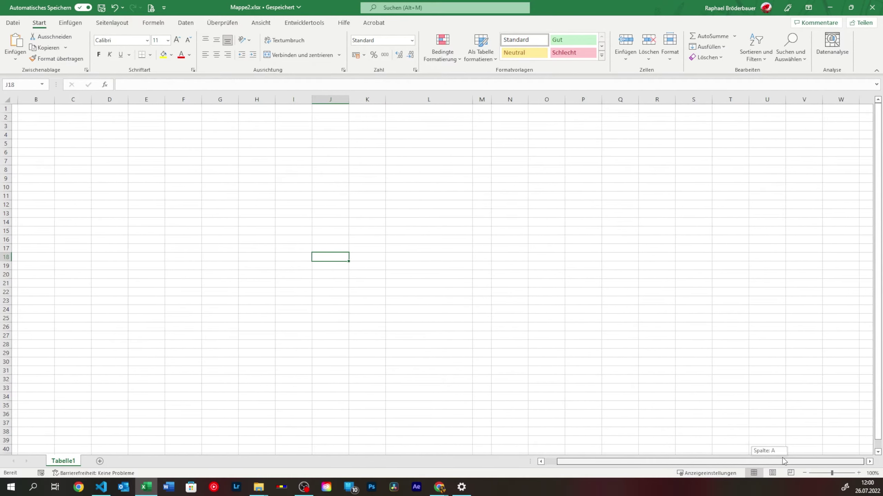
{"action": "left_click_drag", "start_coordinate": [880, 232], "coordinate": [868, 260]}
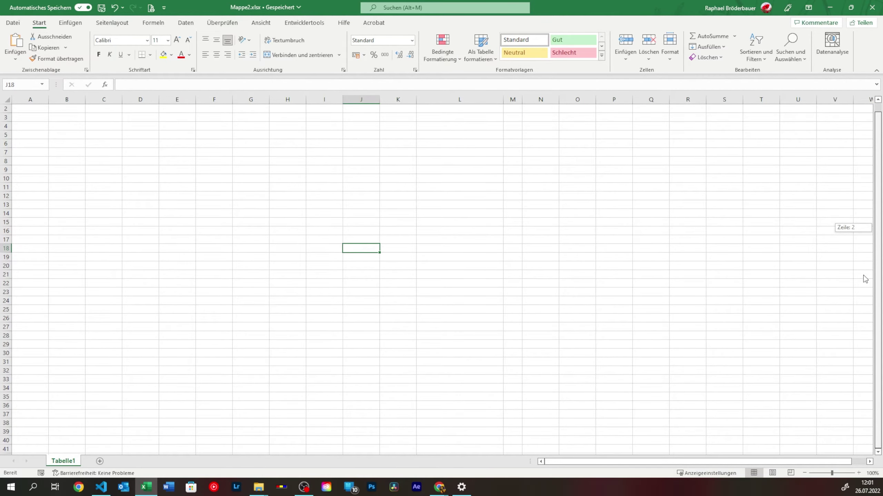
{"action": "left_click_drag", "start_coordinate": [863, 276], "coordinate": [863, 275]}
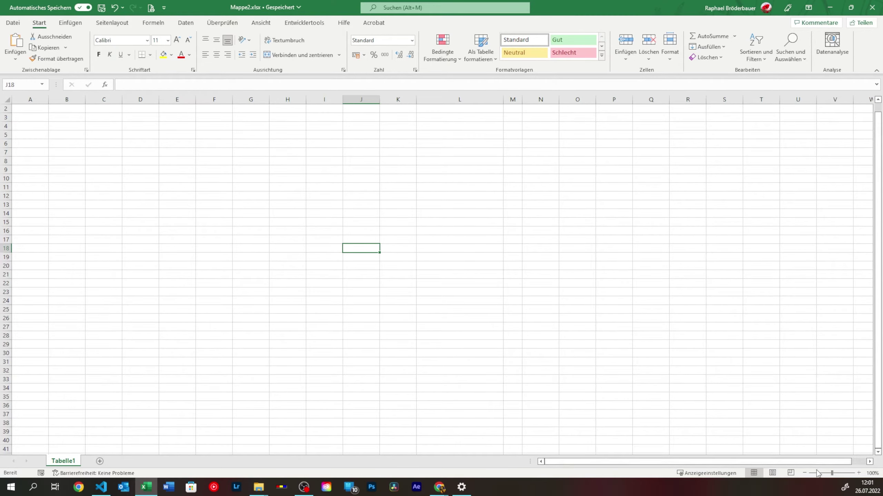
{"action": "scroll", "coordinate": [831, 476], "scroll_direction": "down", "scroll_amount": 1}
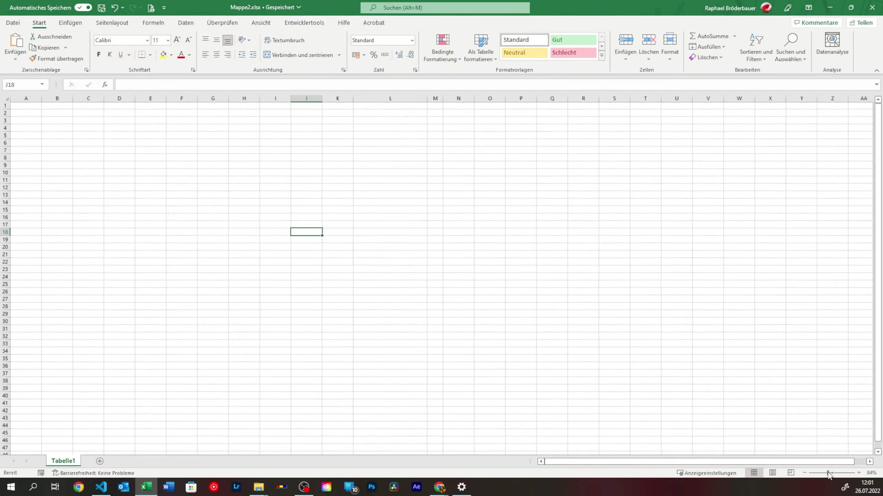
{"action": "scroll", "coordinate": [834, 476], "scroll_direction": "down", "scroll_amount": 1}
{"action": "scroll", "coordinate": [838, 474], "scroll_direction": "down", "scroll_amount": 2}
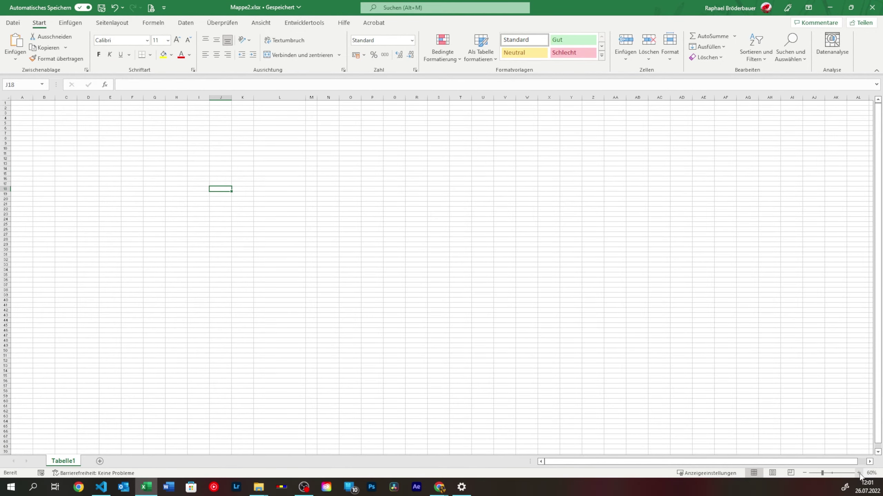
{"action": "left_click", "coordinate": [859, 473]}
{"action": "left_click", "coordinate": [859, 473]}
{"action": "left_click", "coordinate": [860, 474]}
{"action": "left_click", "coordinate": [870, 473]}
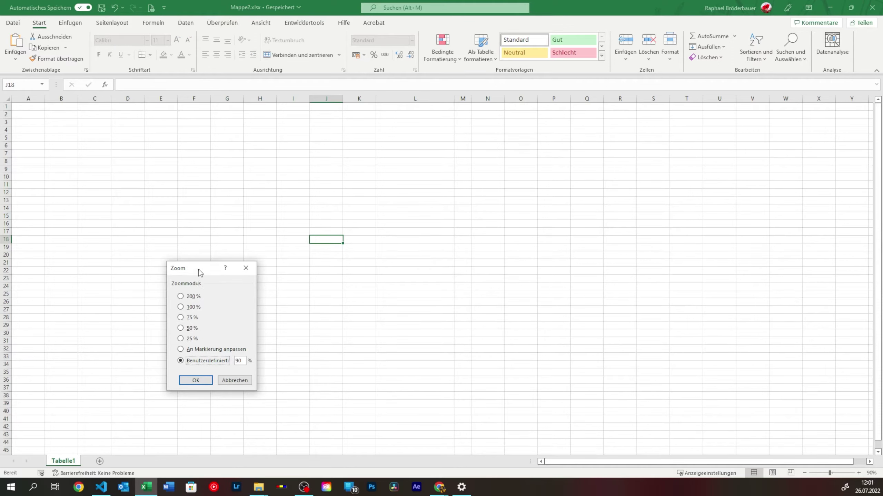
{"action": "left_click_drag", "start_coordinate": [200, 270], "coordinate": [277, 163]}
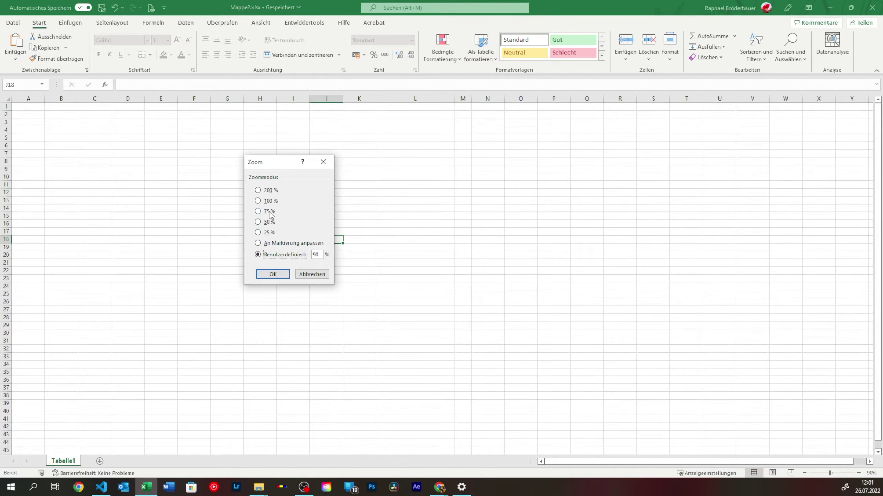
{"action": "left_click", "coordinate": [260, 202]}
{"action": "left_click", "coordinate": [257, 277]}
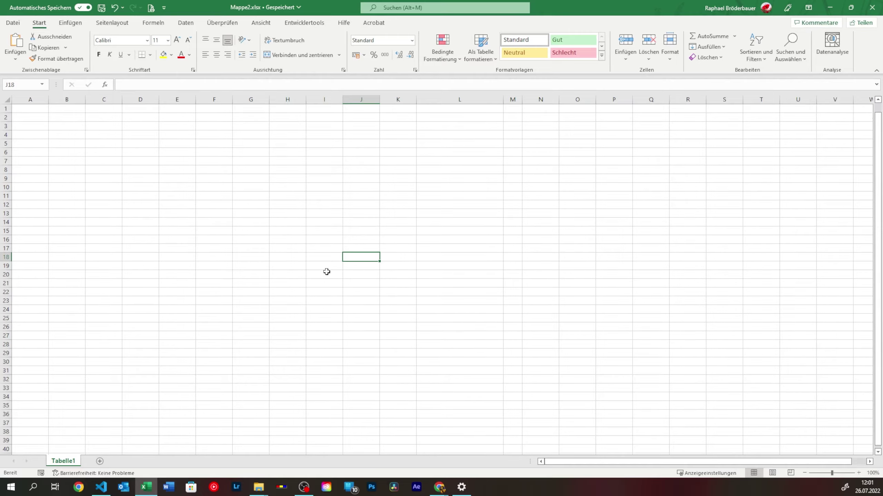
- Switch to Page Break Preview and enter frds in E11 and hg in K17, creating a second page
{"action": "scroll", "coordinate": [326, 273], "scroll_direction": "down", "scroll_amount": 1}
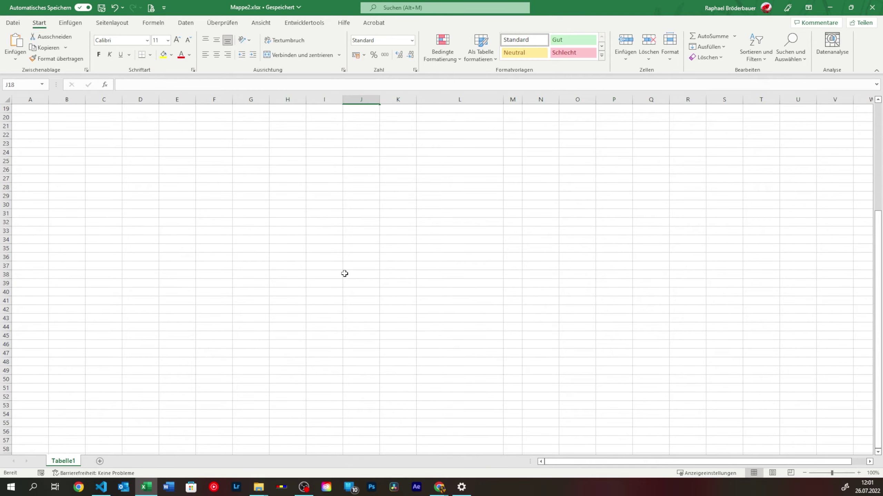
{"action": "left_click", "coordinate": [790, 473]}
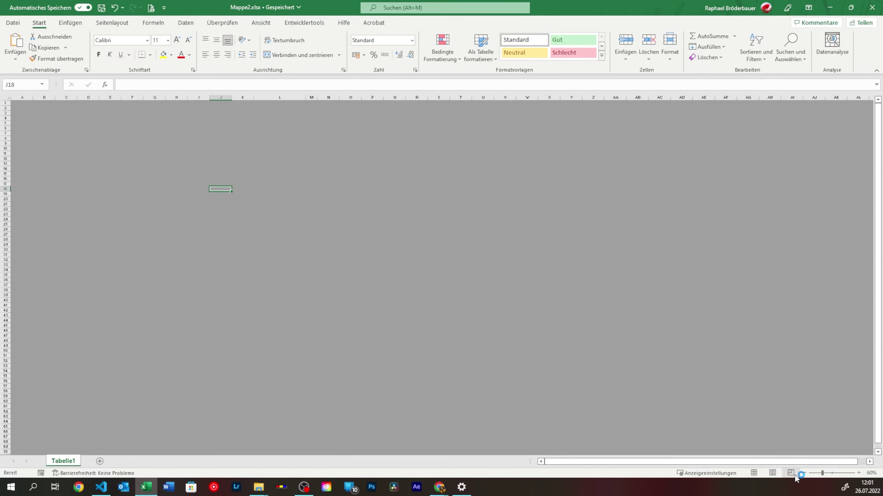
{"action": "left_click", "coordinate": [104, 155]}
{"action": "type", "text": "frds"}
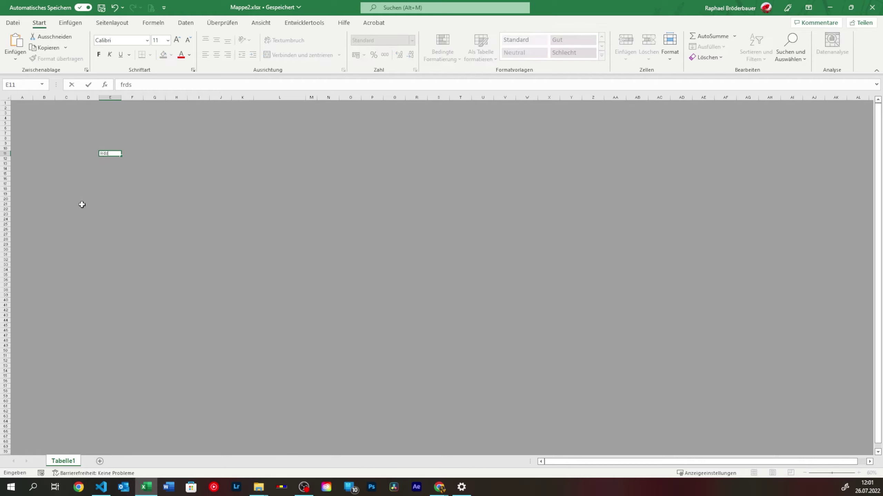
{"action": "left_click", "coordinate": [154, 208]}
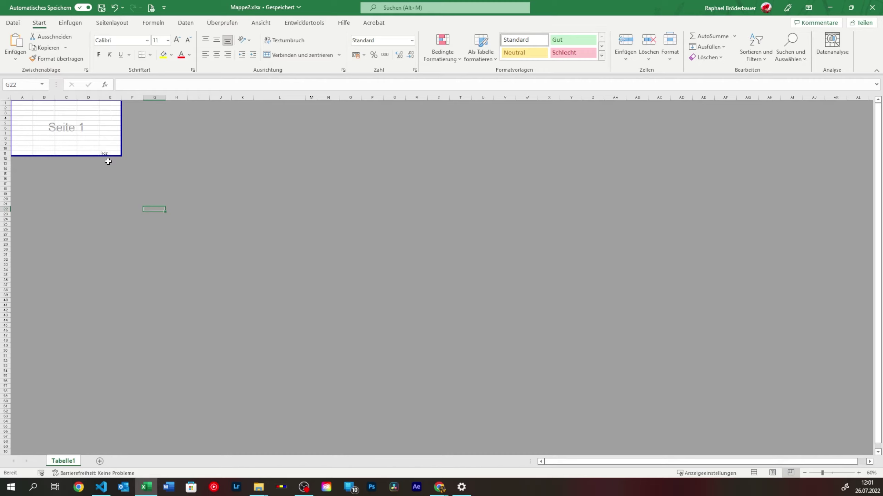
{"action": "left_click", "coordinate": [110, 153]}
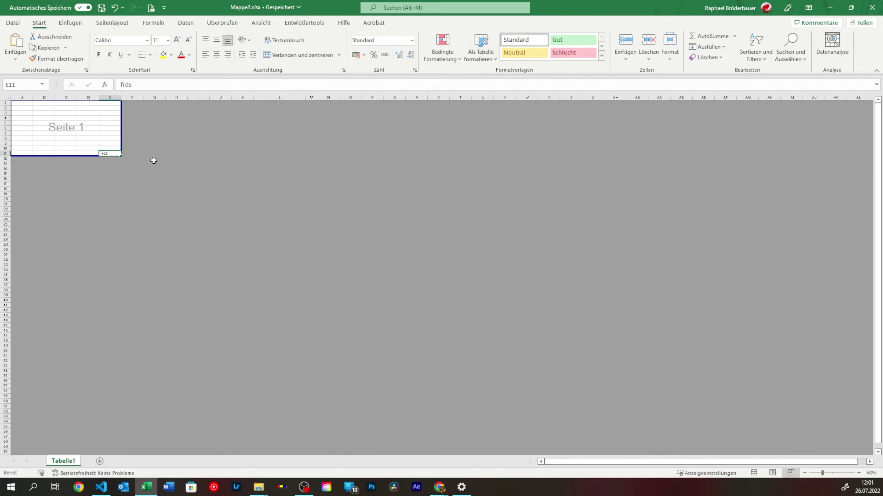
{"action": "left_click", "coordinate": [244, 185]}
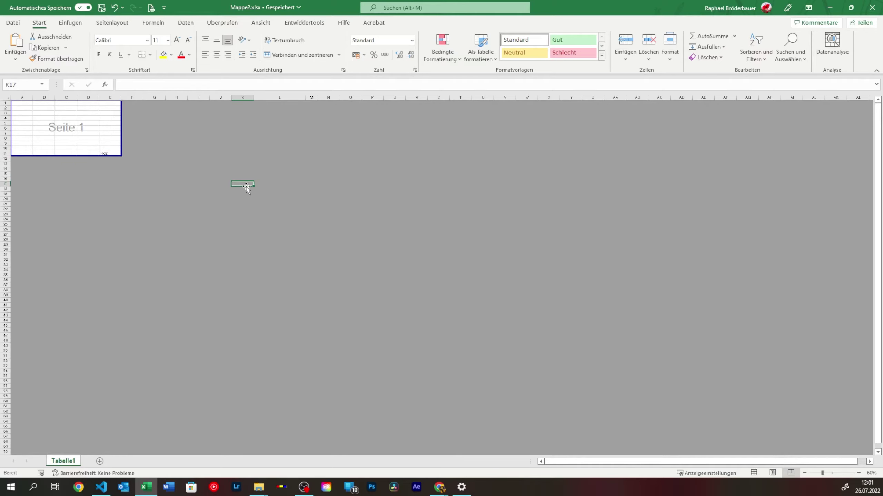
{"action": "type", "text": "hg"}
{"action": "left_click", "coordinate": [298, 254]}
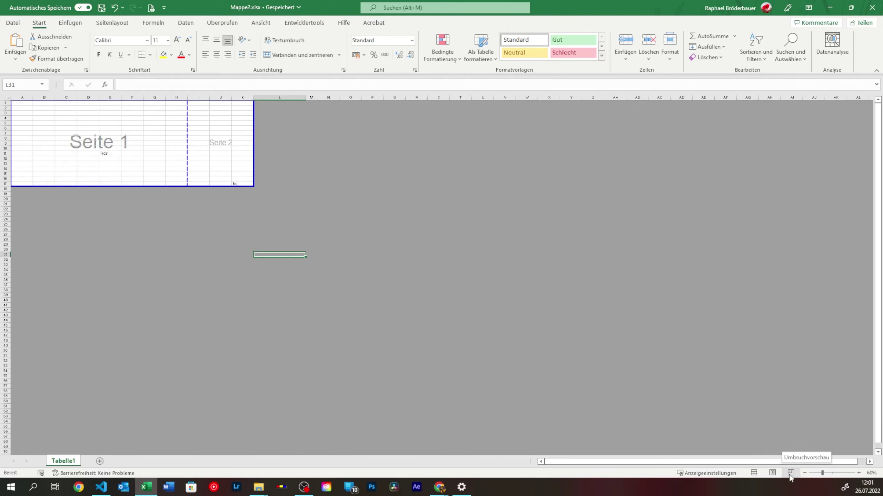
- Browse the pages in Page Layout view, then switch back to Normal view
{"action": "left_click", "coordinate": [768, 474]}
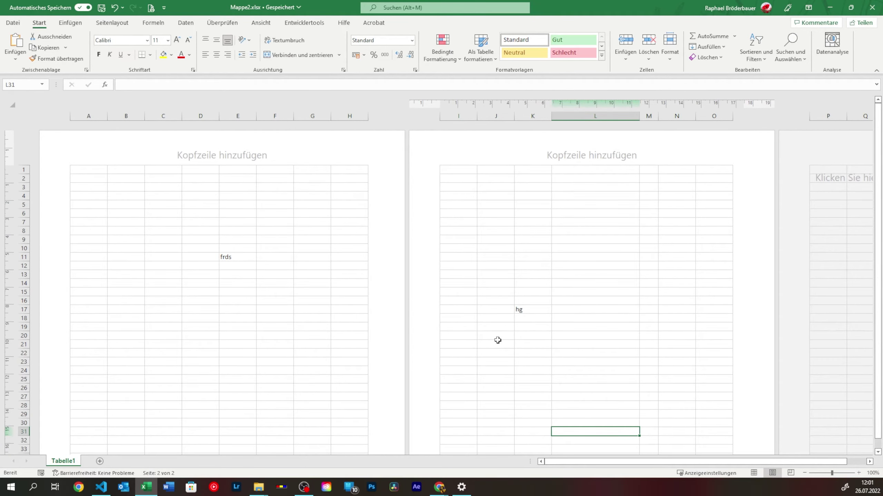
{"action": "scroll", "coordinate": [480, 346], "scroll_direction": "down", "scroll_amount": 3}
{"action": "key", "text": "alt"}
{"action": "scroll", "coordinate": [471, 355], "scroll_direction": "down", "scroll_amount": 1}
{"action": "scroll", "coordinate": [452, 359], "scroll_direction": "down", "scroll_amount": 2}
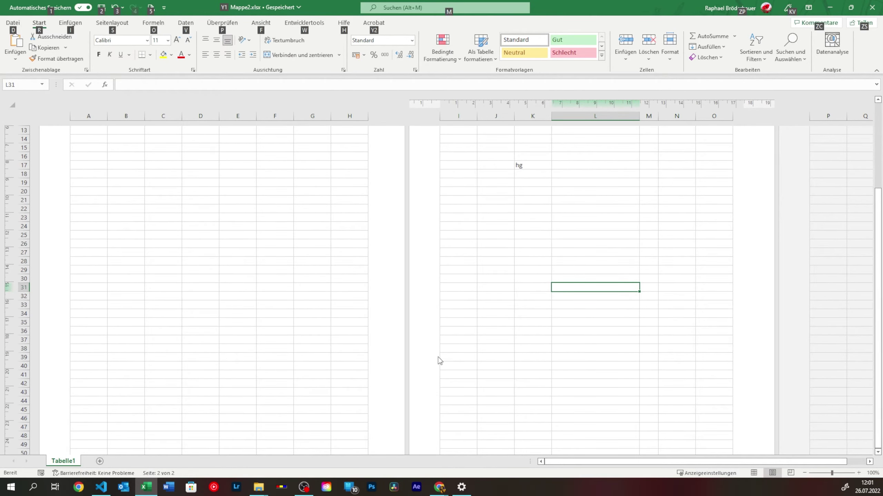
{"action": "left_click", "coordinate": [302, 288]}
{"action": "scroll", "coordinate": [294, 290], "scroll_direction": "down", "scroll_amount": 4}
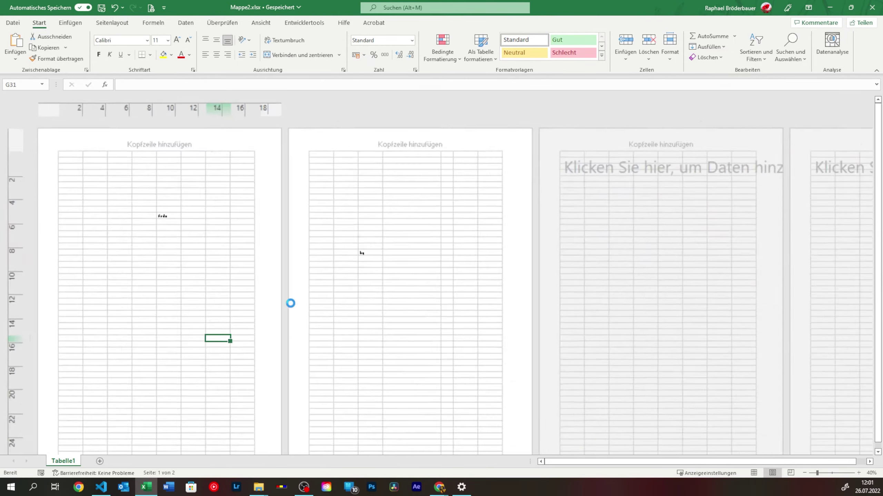
{"action": "scroll", "coordinate": [290, 303], "scroll_direction": "down", "scroll_amount": 2}
{"action": "scroll", "coordinate": [155, 267], "scroll_direction": "up", "scroll_amount": 3}
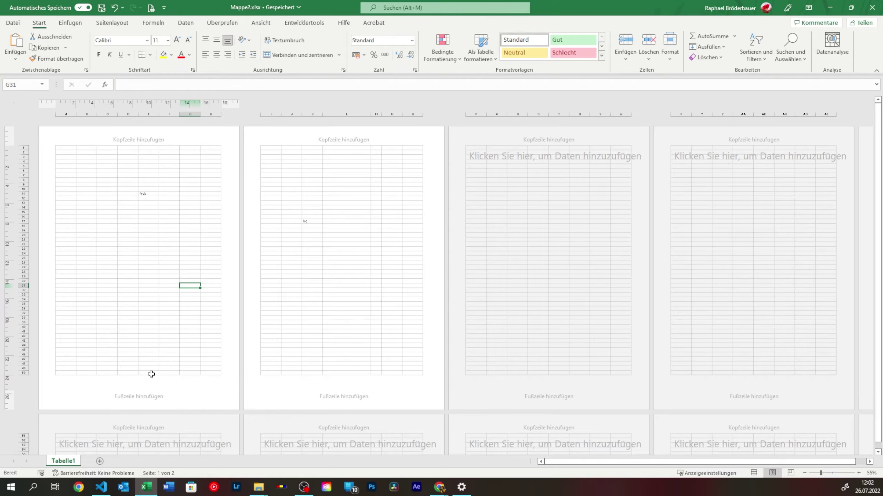
{"action": "left_click", "coordinate": [754, 472]}
{"action": "scroll", "coordinate": [319, 313], "scroll_direction": "down", "scroll_amount": 5}
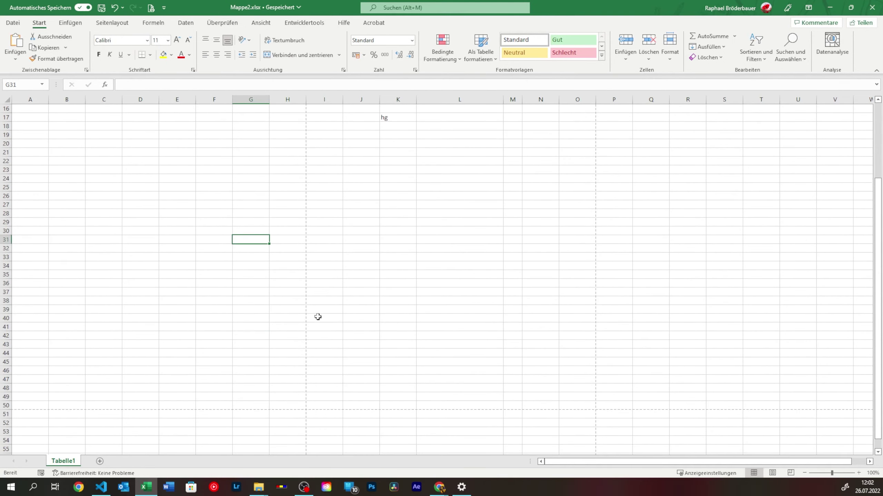
{"action": "scroll", "coordinate": [314, 320], "scroll_direction": "down", "scroll_amount": 2}
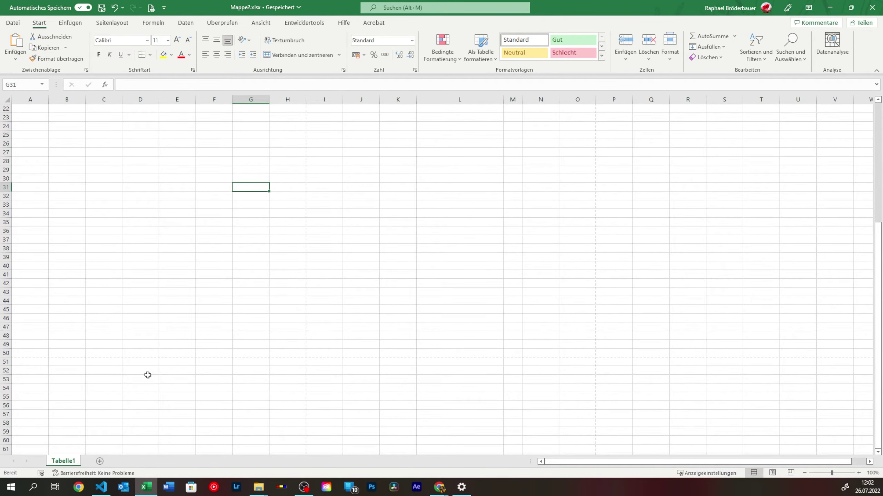
- Add a header and footer from Einfügen, returning to the Kopf- und Fußzeile tools after browsing tabs
{"action": "scroll", "coordinate": [195, 171], "scroll_direction": "up", "scroll_amount": 7}
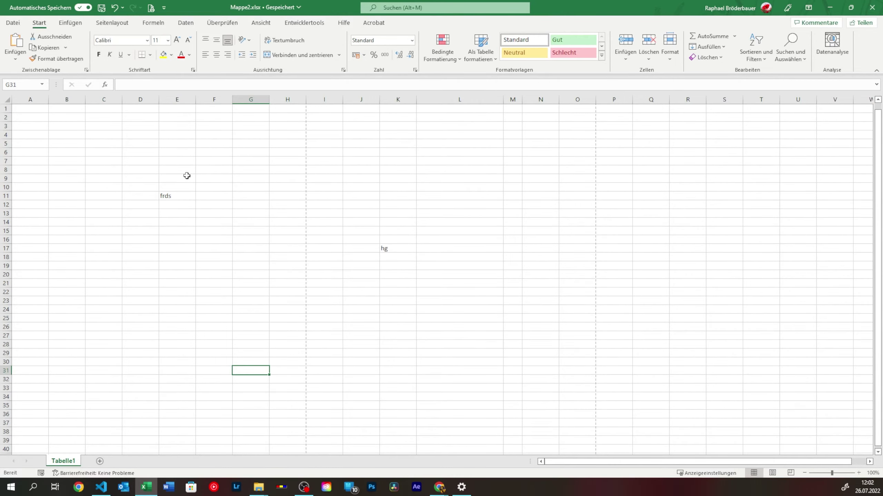
{"action": "left_click", "coordinate": [71, 22]}
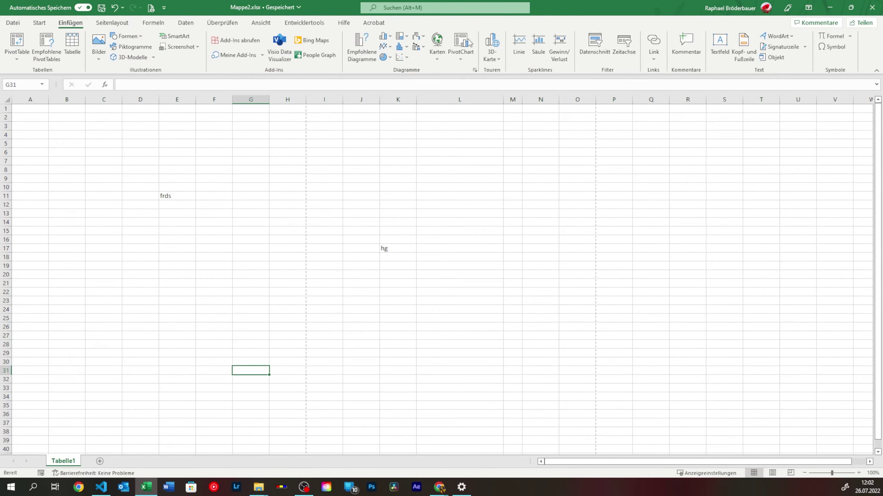
{"action": "left_click", "coordinate": [744, 49]}
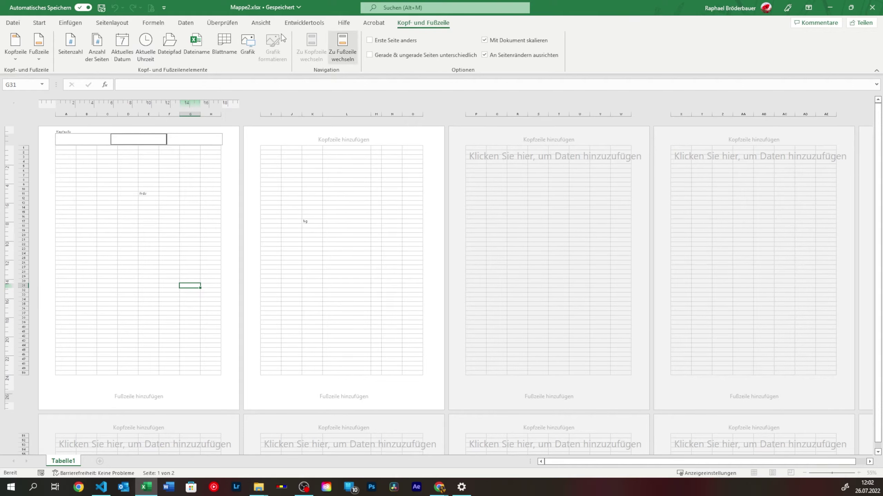
{"action": "left_click", "coordinate": [39, 24]}
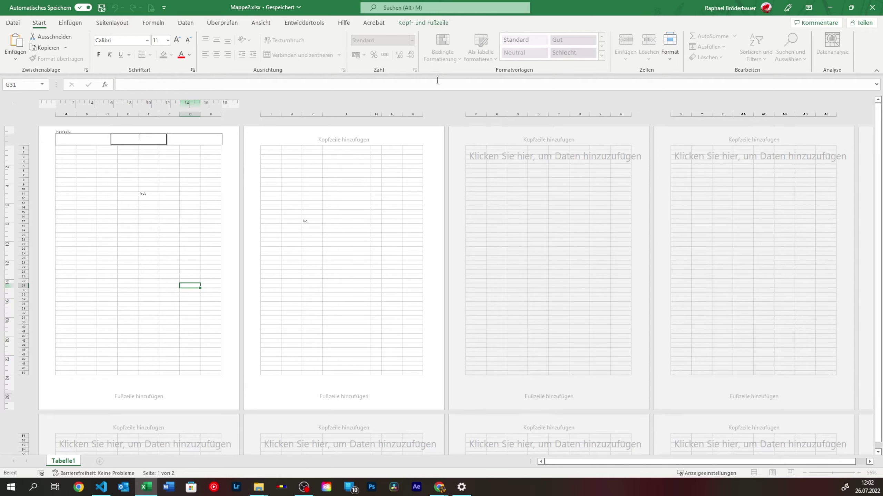
{"action": "left_click", "coordinate": [57, 24]}
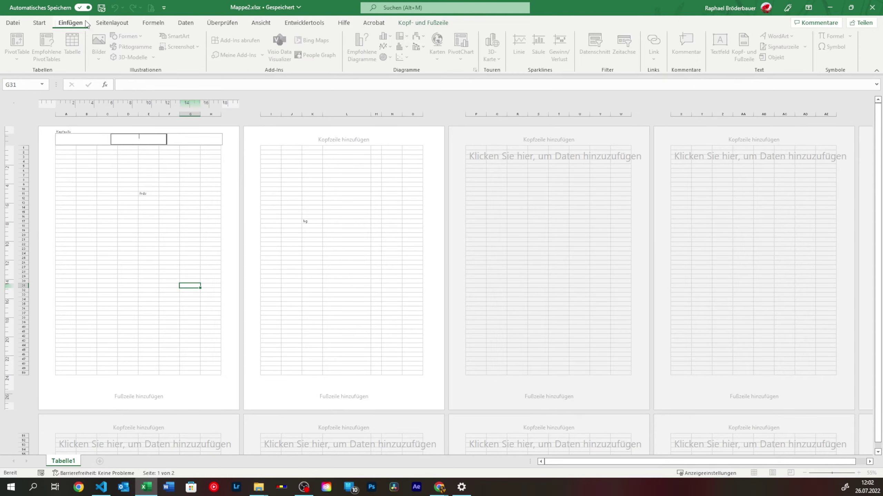
{"action": "left_click", "coordinate": [112, 23]}
{"action": "left_click", "coordinate": [153, 23]}
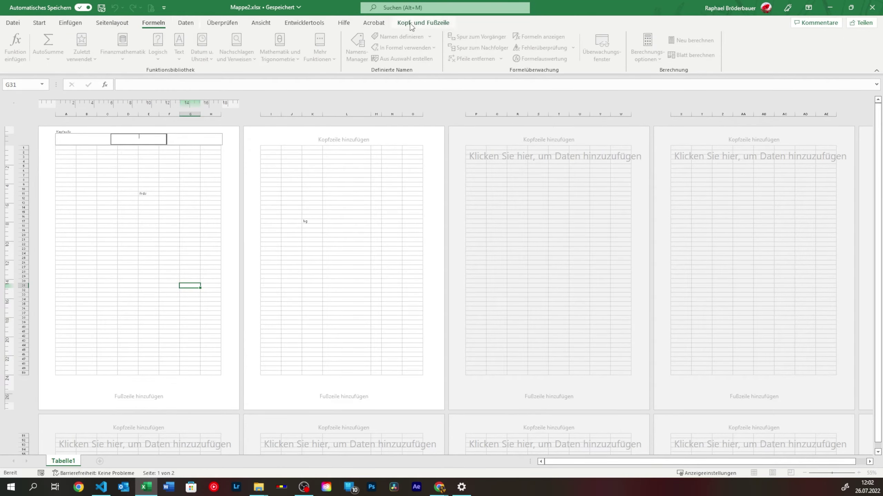
{"action": "left_click", "coordinate": [423, 23]}
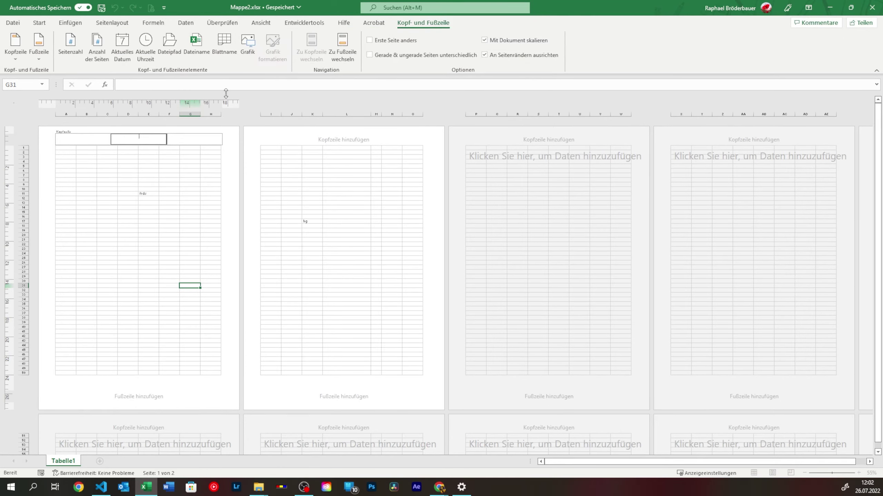
- Move to the footer, check the display settings, then return to Normal view showing frds and hg
{"action": "left_click", "coordinate": [339, 57]}
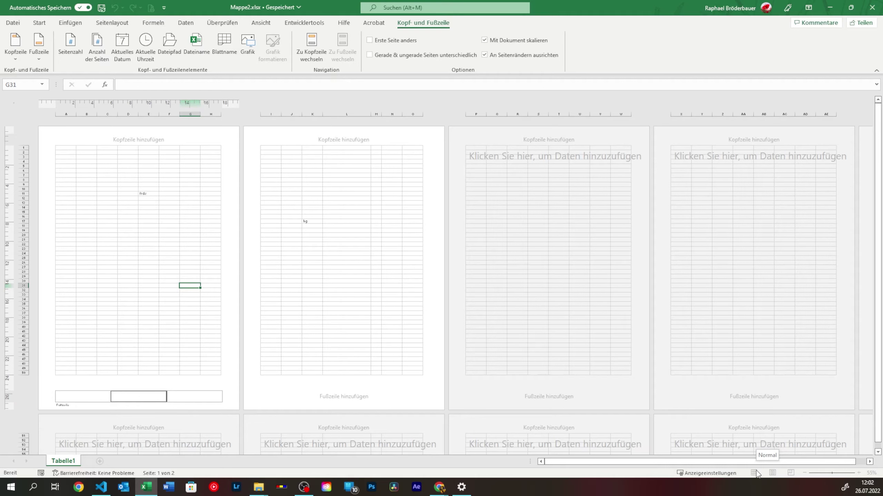
{"action": "left_click", "coordinate": [718, 478]}
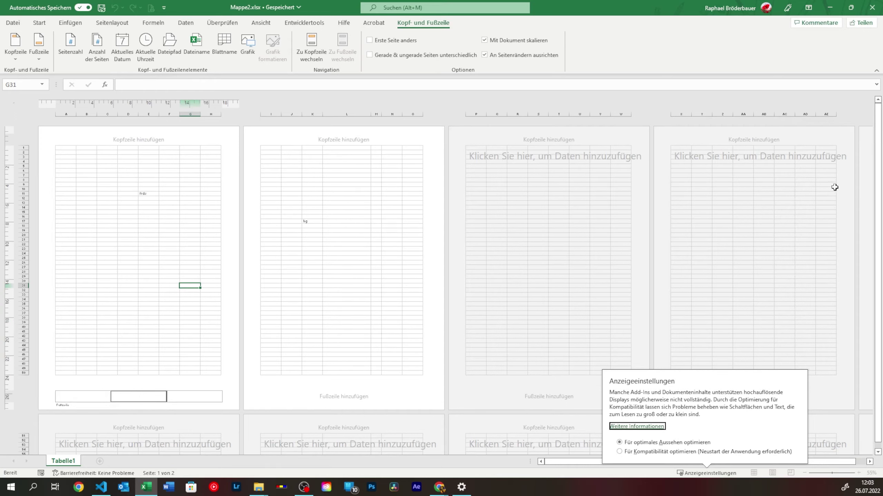
{"action": "left_click", "coordinate": [556, 267]}
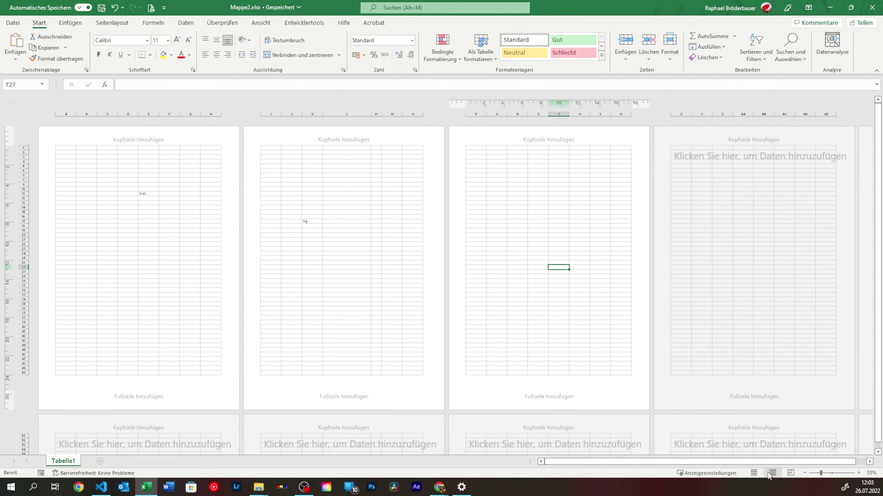
{"action": "left_click", "coordinate": [753, 473]}
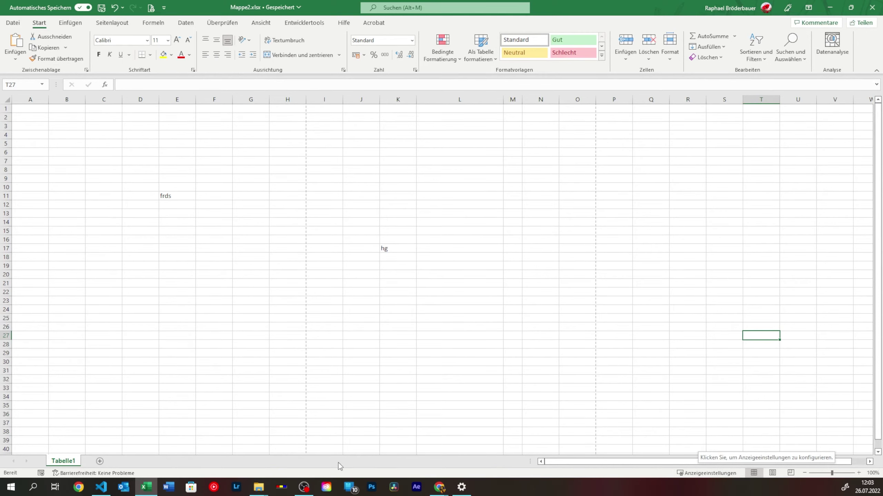
- Rename the Tabelle1 sheet to Einkauf
{"action": "double_click", "coordinate": [59, 461]}
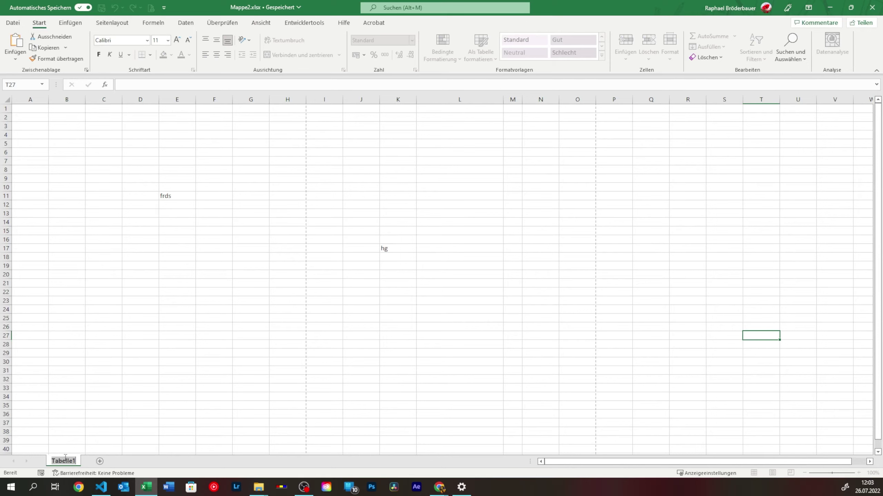
{"action": "type", "text": "khlkfdskflkjsdkfj"}
{"action": "key", "text": "ctrl+BackSpace"}
{"action": "type", "text": "Einkau"}
{"action": "type", "text": "f"}
{"action": "key", "text": "Return"}
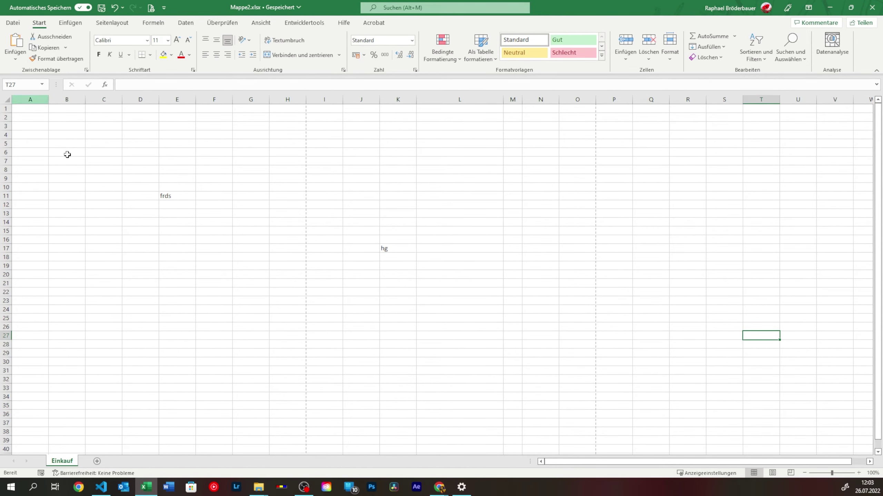
- Add a new blank sheet and name it Ausgaben
{"action": "scroll", "coordinate": [205, 225], "scroll_direction": "down", "scroll_amount": 1}
{"action": "scroll", "coordinate": [213, 217], "scroll_direction": "up", "scroll_amount": 1}
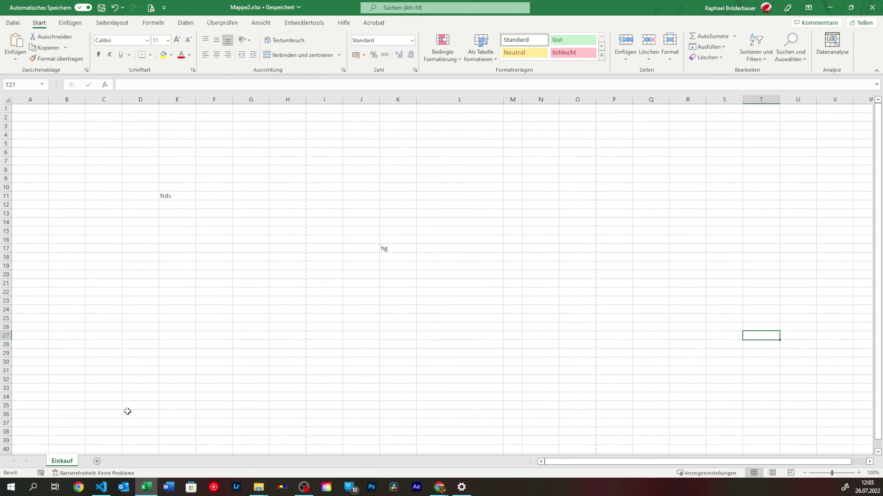
{"action": "left_click", "coordinate": [97, 461]}
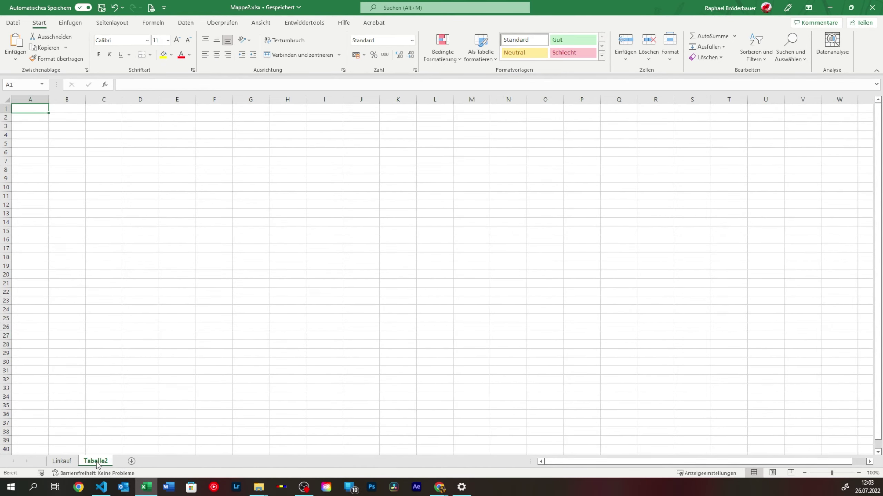
{"action": "double_click", "coordinate": [101, 461]}
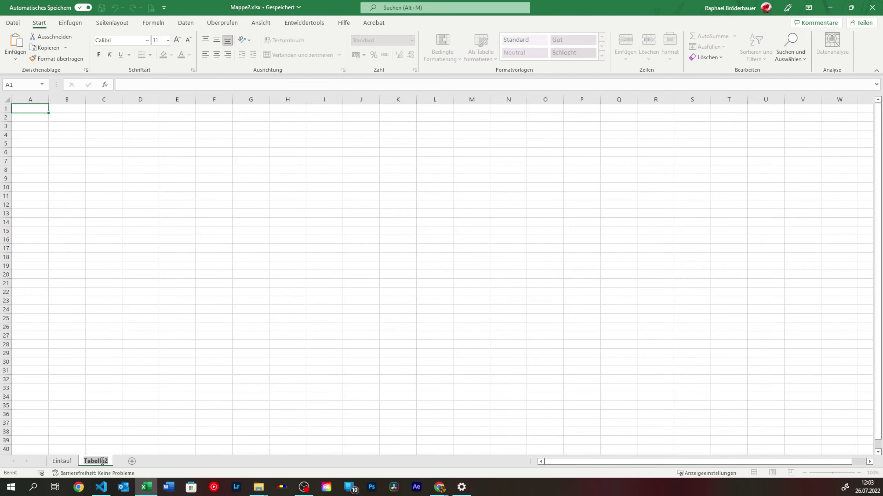
{"action": "type", "text": "Augab"}
{"action": "type", "text": "en"}
{"action": "key", "text": "Return"}
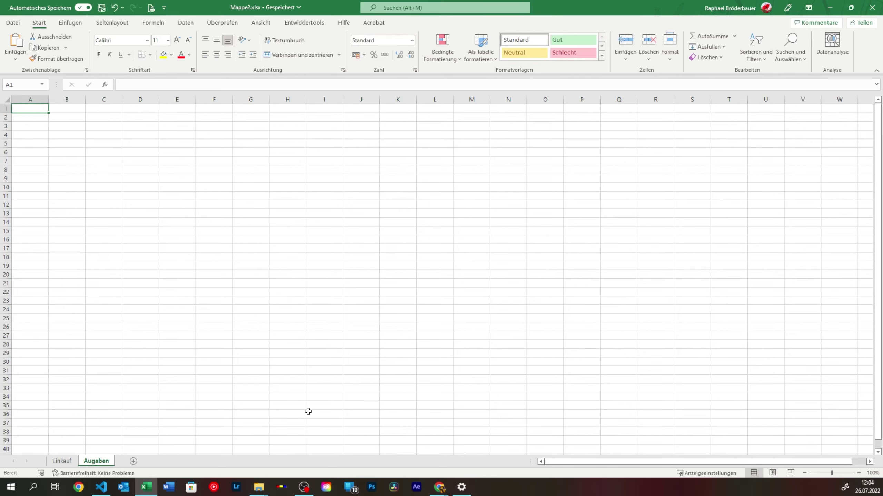
- Flip between Einkauf and Ausgaben, selecting ranges C8:I30, C6:I21 and B6:D12
{"action": "left_click", "coordinate": [65, 462]}
{"action": "left_click", "coordinate": [102, 462]}
{"action": "left_click", "coordinate": [52, 462]}
{"action": "left_click", "coordinate": [106, 464]}
{"action": "left_click", "coordinate": [177, 364]}
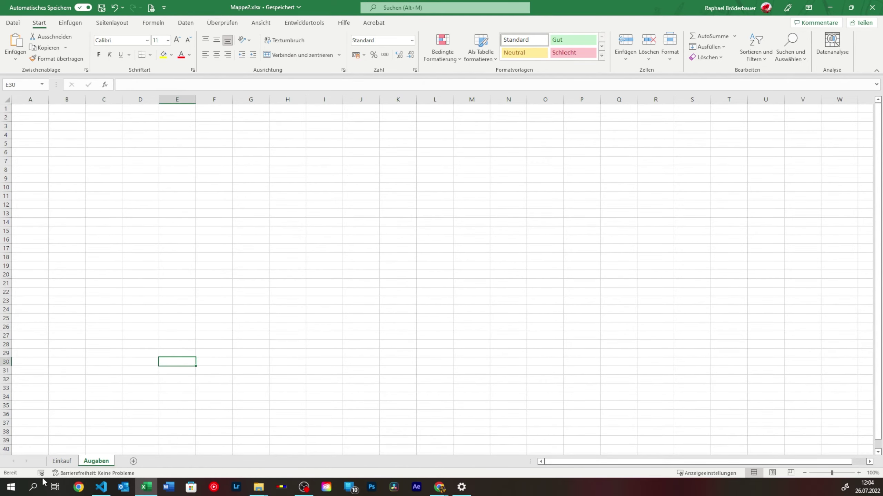
{"action": "left_click", "coordinate": [57, 463]}
{"action": "mouse_move", "coordinate": [102, 170]}
{"action": "left_mouse_down"}
{"action": "mouse_move", "coordinate": [221, 224]}
{"action": "mouse_move", "coordinate": [308, 361]}
{"action": "left_mouse_up"}
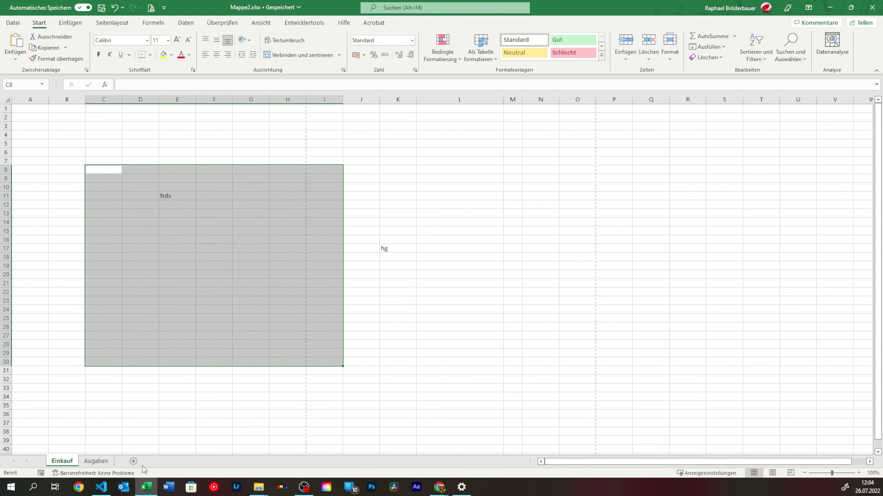
{"action": "left_click", "coordinate": [102, 462]}
{"action": "left_click_drag", "start_coordinate": [116, 153], "coordinate": [313, 284]}
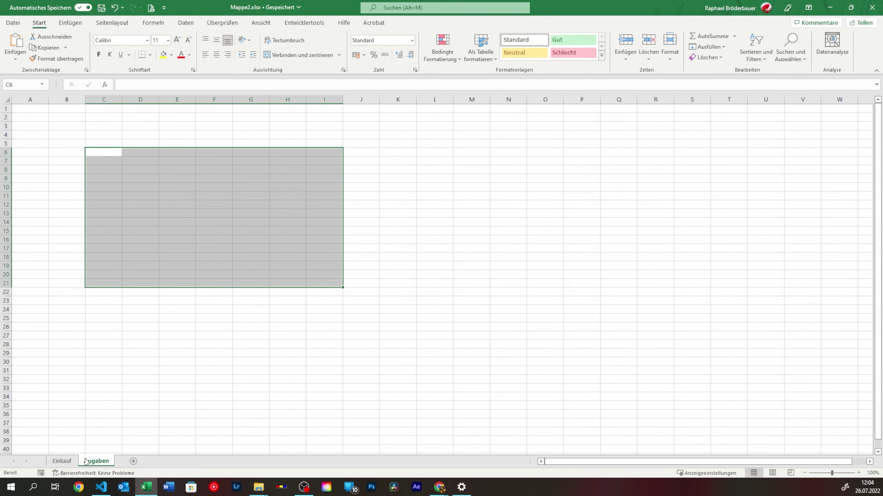
{"action": "left_click", "coordinate": [66, 462]}
{"action": "left_click_drag", "start_coordinate": [79, 152], "coordinate": [140, 202]}
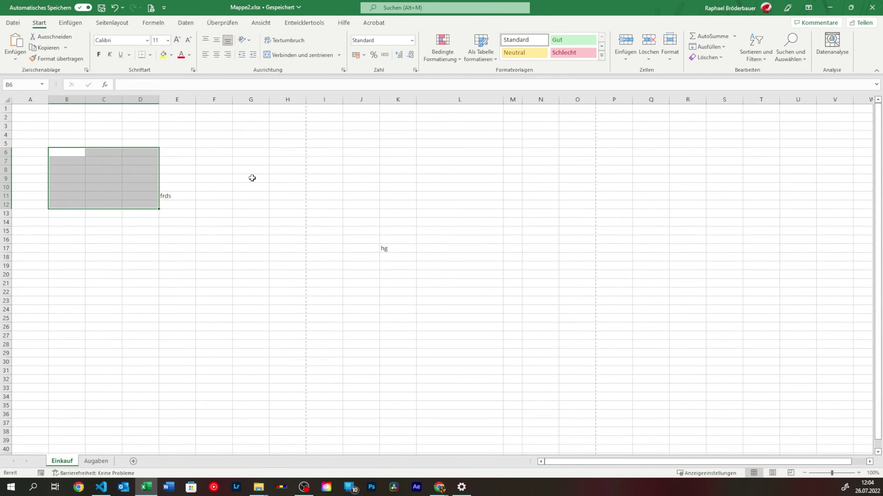
- Select C6:C23 on Ausgaben and a column B range on Einkauf, ending on Einkauf
{"action": "left_click", "coordinate": [94, 461]}
{"action": "left_click", "coordinate": [97, 153]}
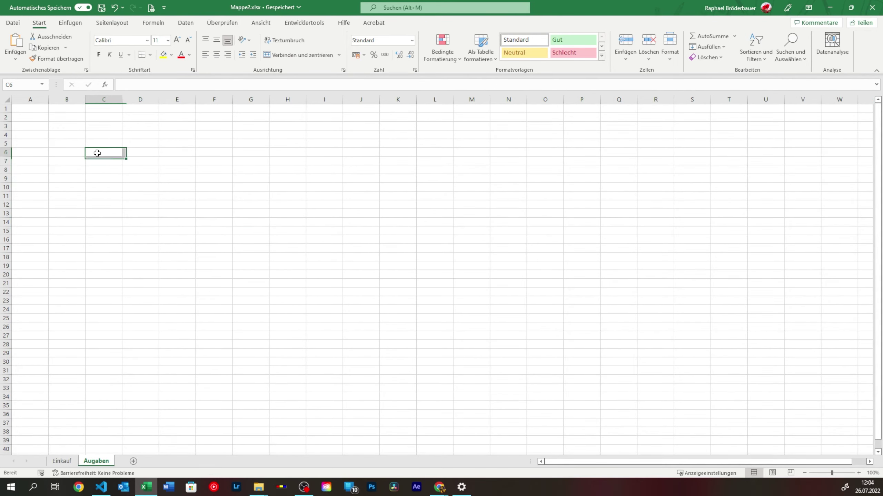
{"action": "left_click_drag", "start_coordinate": [97, 153], "coordinate": [98, 300]}
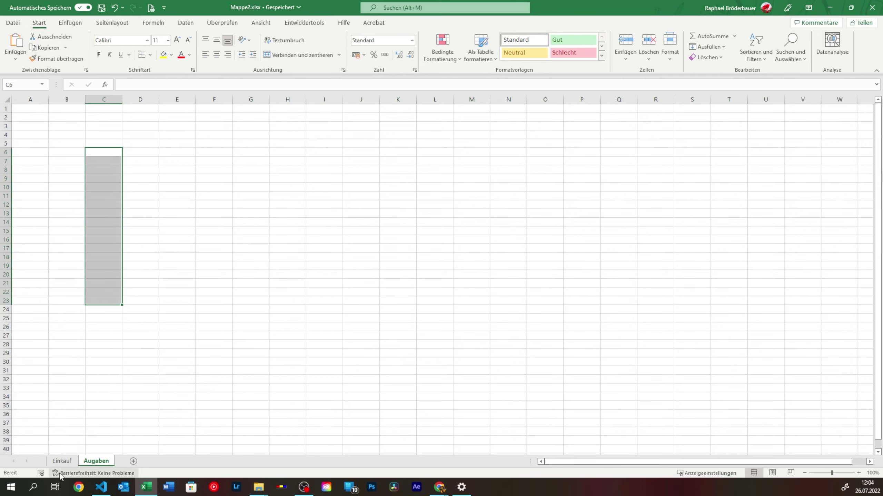
{"action": "left_click", "coordinate": [62, 461]}
{"action": "left_click", "coordinate": [67, 152]}
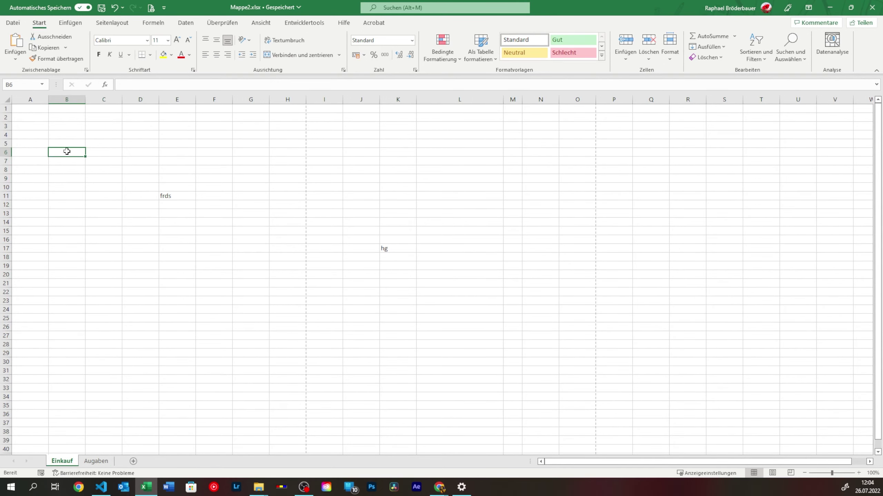
{"action": "left_click_drag", "start_coordinate": [67, 151], "coordinate": [64, 197]}
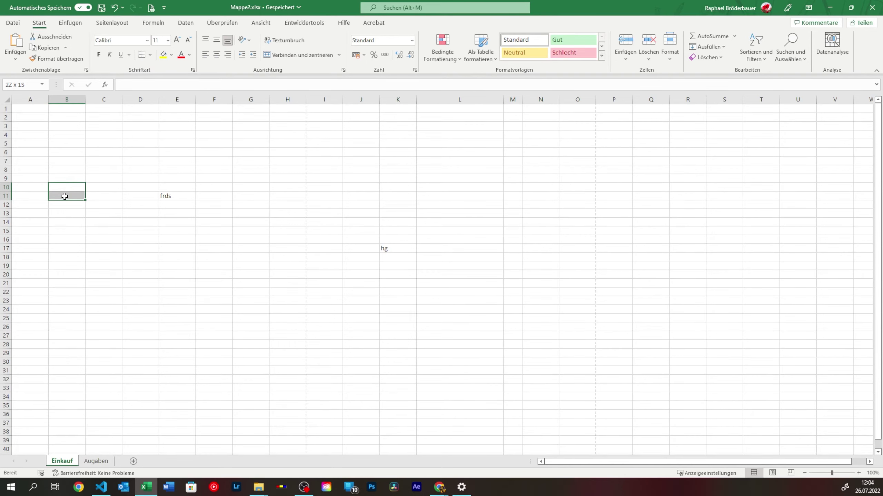
{"action": "left_click", "coordinate": [96, 461]}
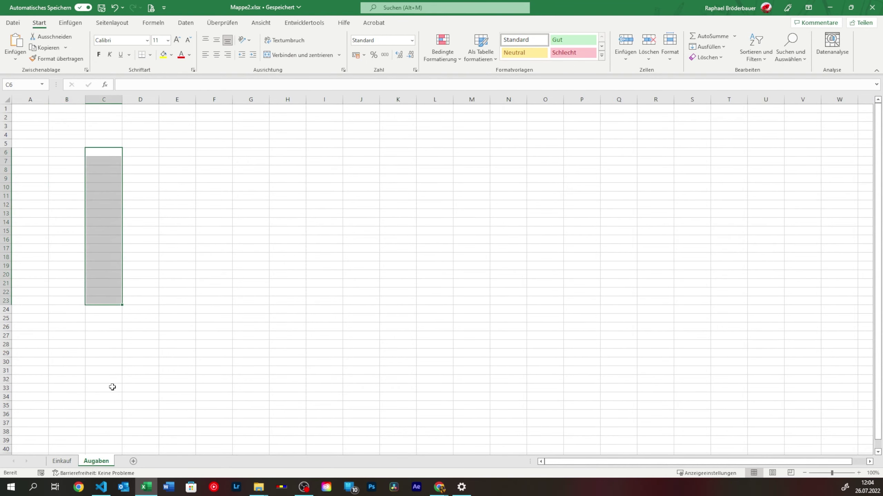
{"action": "double_click", "coordinate": [108, 153]}
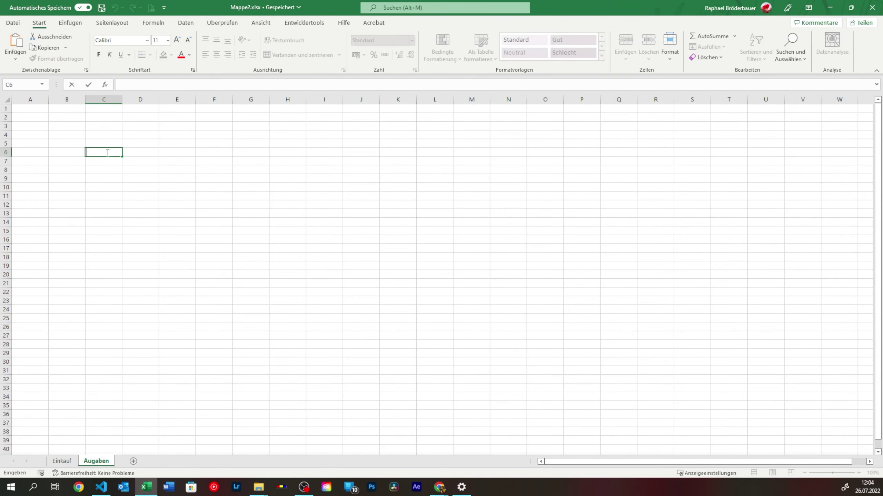
{"action": "left_click", "coordinate": [143, 153]}
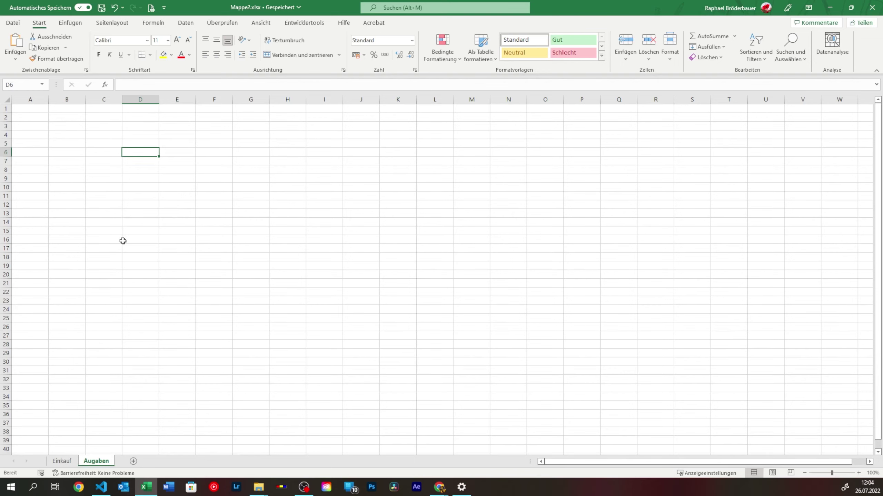
{"action": "left_click", "coordinate": [71, 464]}
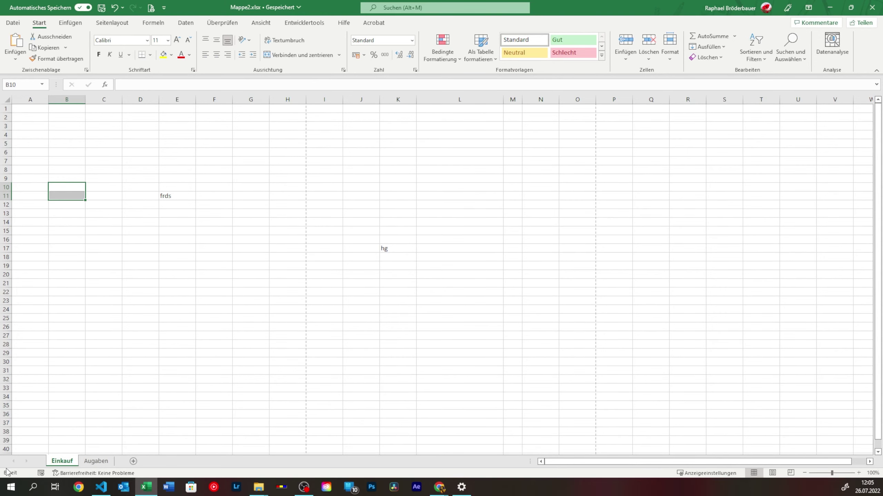
{"action": "left_click", "coordinate": [40, 473]}
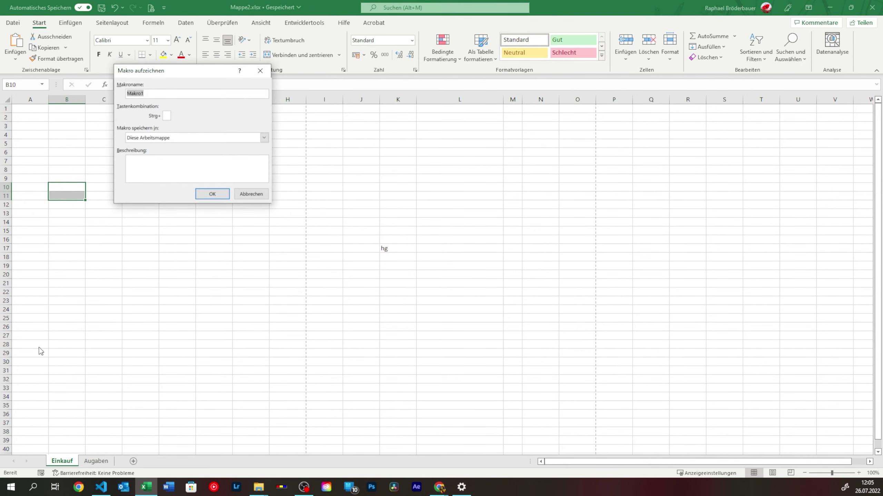
{"action": "mouse_move", "coordinate": [157, 69]}
{"action": "left_mouse_down"}
{"action": "mouse_move", "coordinate": [363, 152]}
{"action": "mouse_move", "coordinate": [466, 162]}
{"action": "mouse_move", "coordinate": [433, 162]}
{"action": "left_mouse_up"}
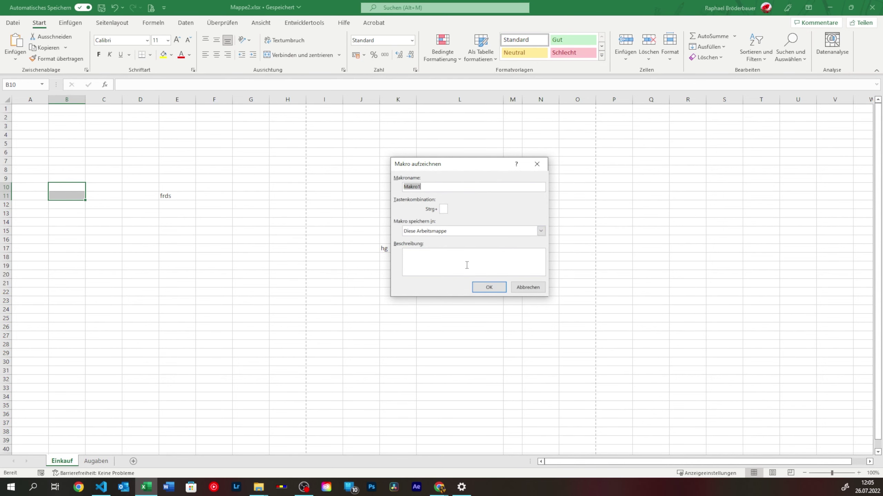
{"action": "left_click", "coordinate": [537, 165]}
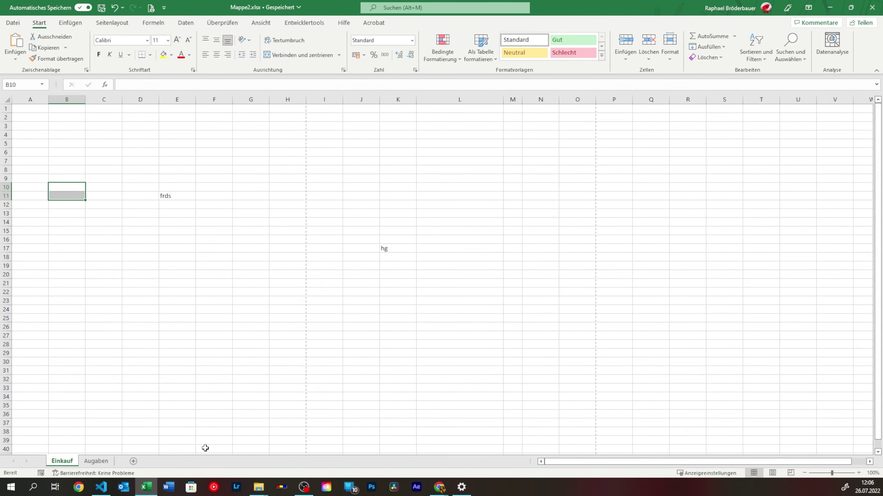
{"action": "left_click", "coordinate": [124, 473]}
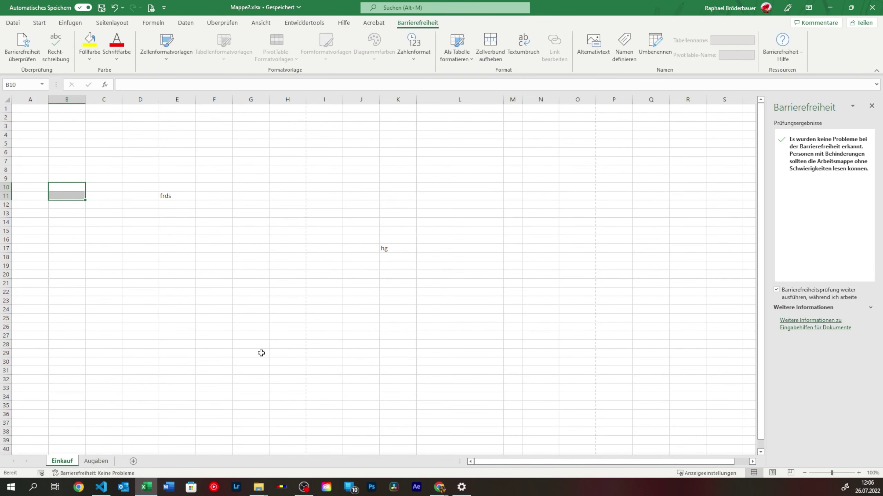
{"action": "left_click", "coordinate": [871, 106]}
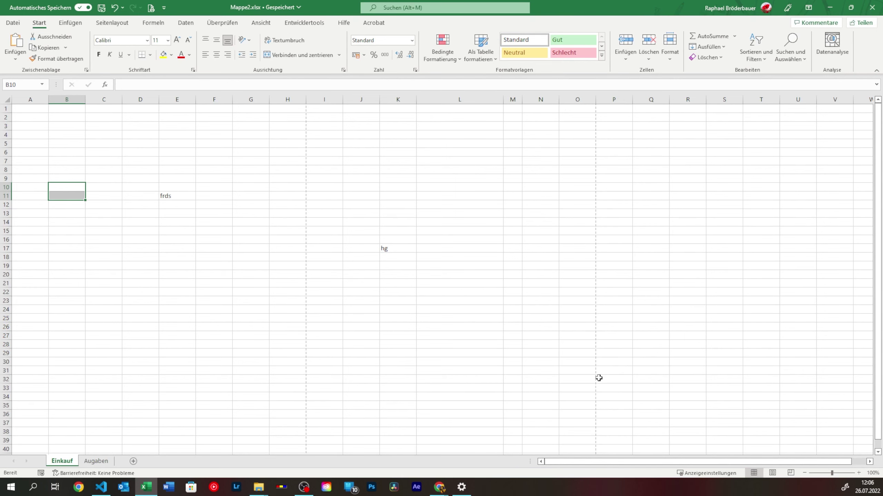
{"action": "left_click_drag", "start_coordinate": [452, 265], "coordinate": [102, 154]}
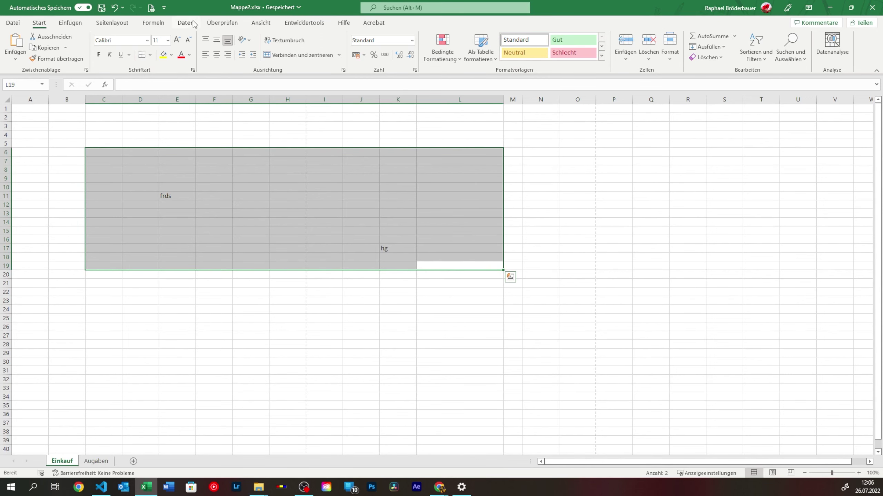
{"action": "left_click", "coordinate": [164, 8]}
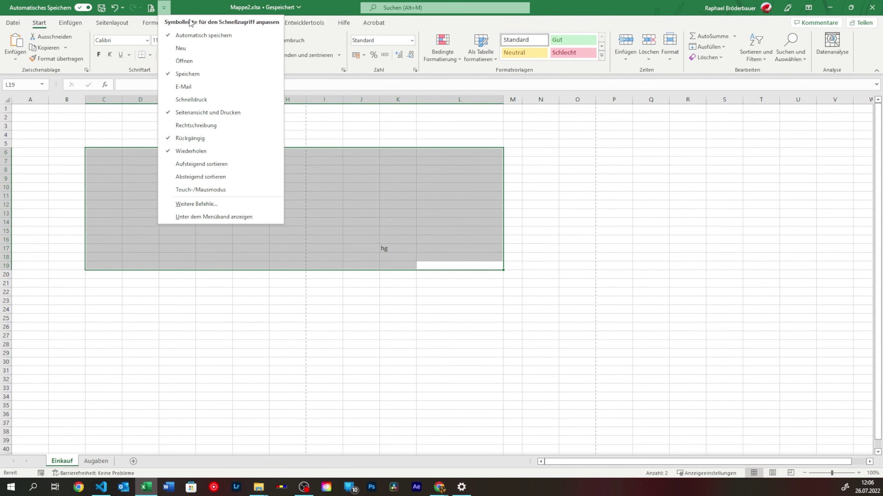
{"action": "left_click", "coordinate": [298, 7]}
{"action": "left_click", "coordinate": [300, 7]}
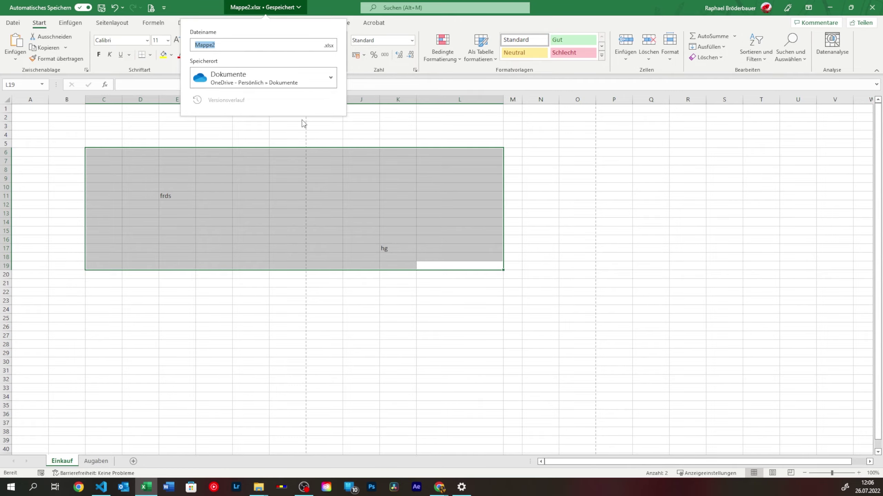
{"action": "left_click", "coordinate": [382, 272]}
{"action": "left_click", "coordinate": [396, 281]}
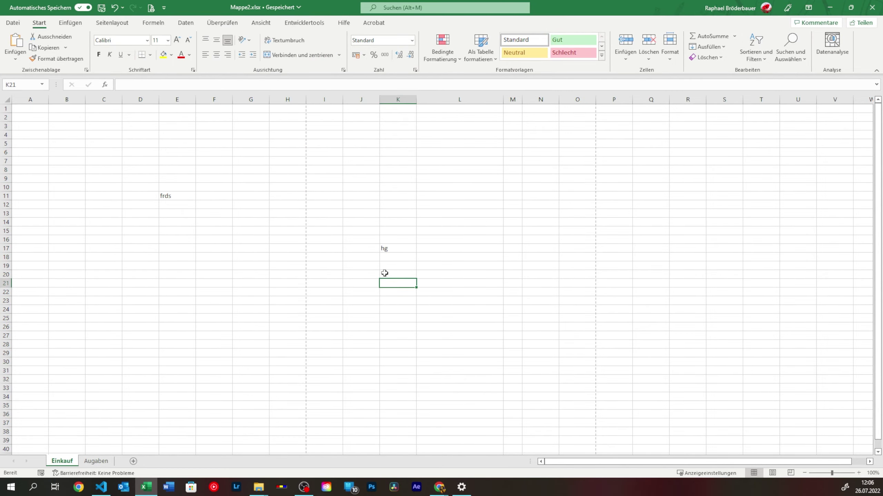